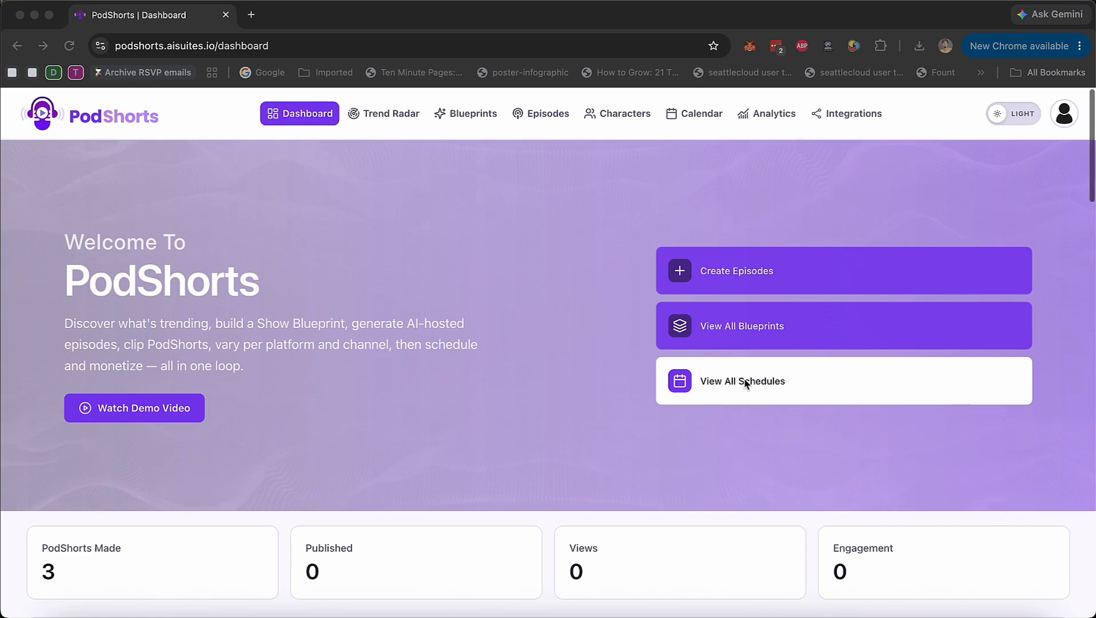
Examine the dashboard's statistics, recent episodes and recent videos
scroll(745, 383, "down", 2)
scroll(746, 383, "down", 1)
scroll(746, 383, "down", 5)
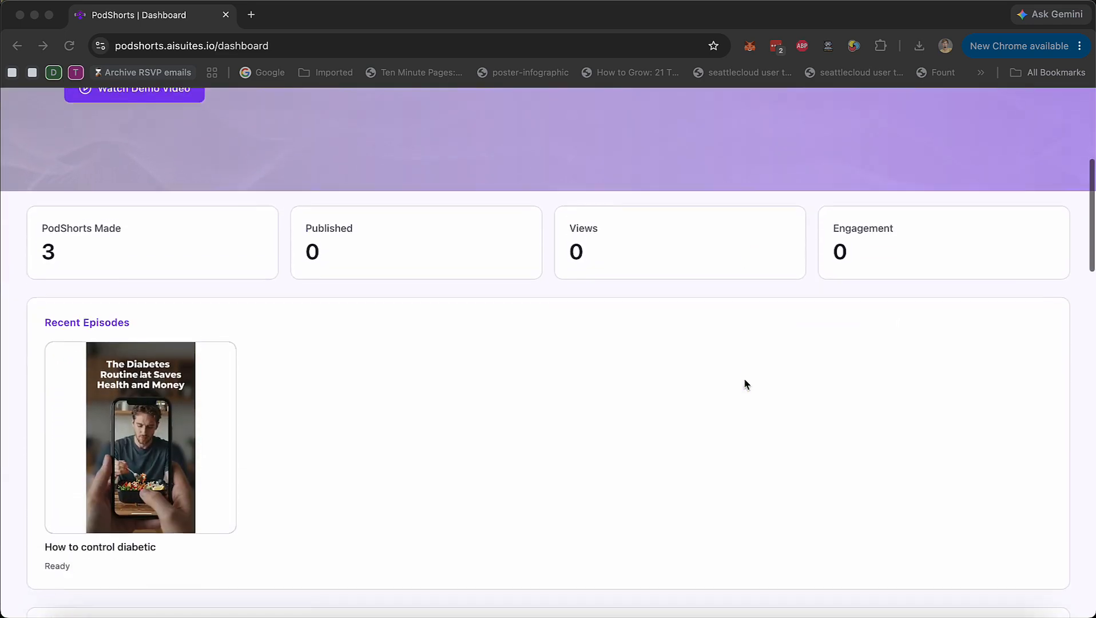
scroll(746, 383, "down", 2)
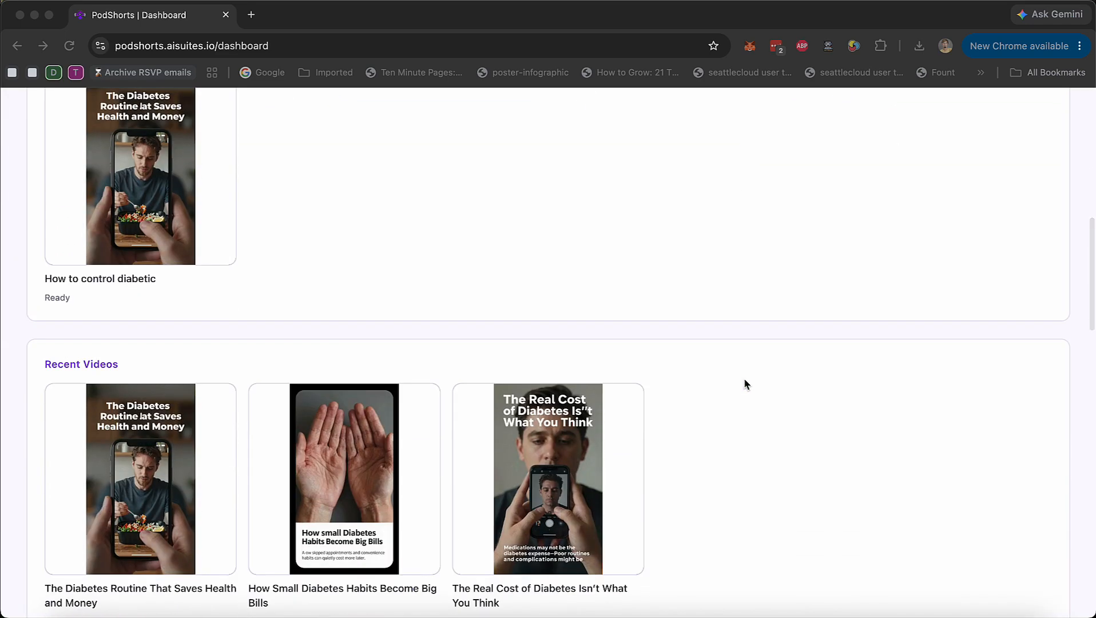
scroll(746, 383, "up", 1)
scroll(745, 383, "up", 1)
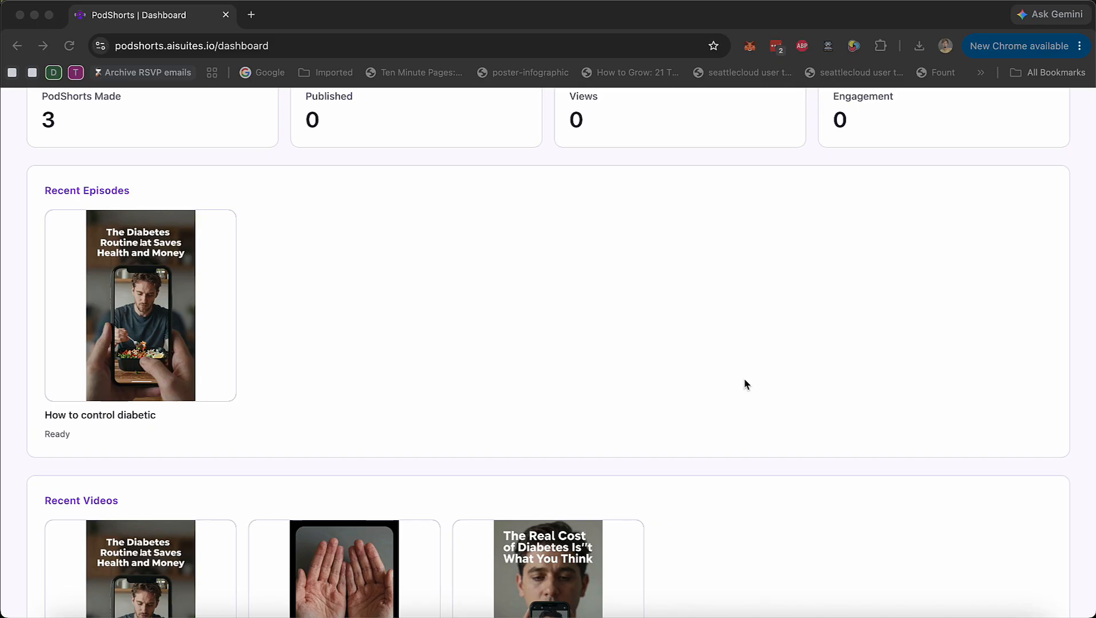
scroll(744, 380, "up", 1)
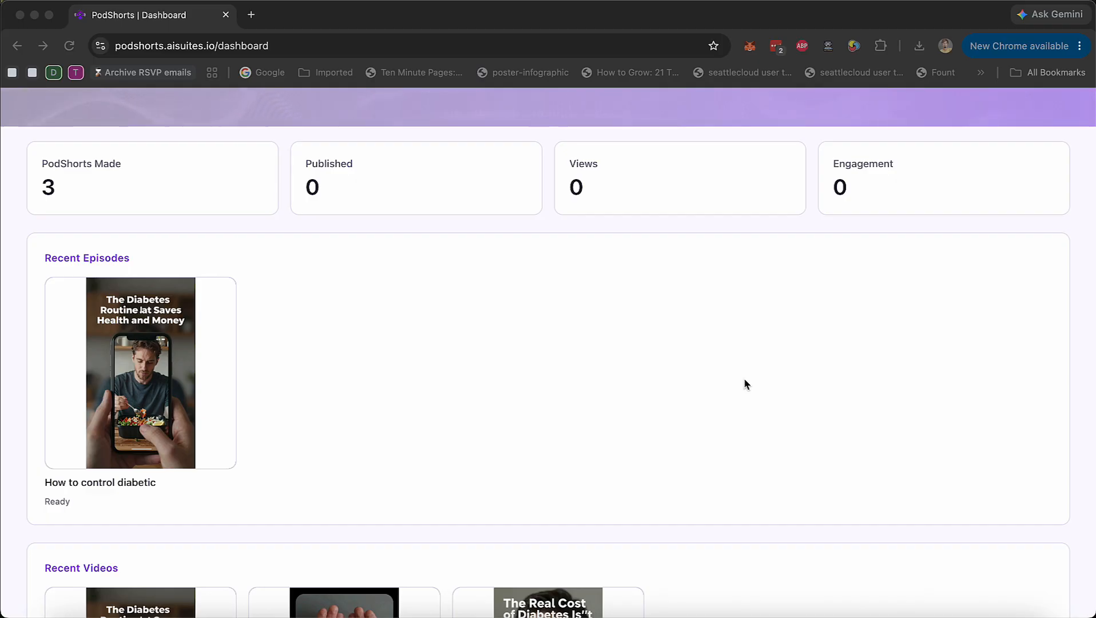
scroll(744, 379, "up", 4)
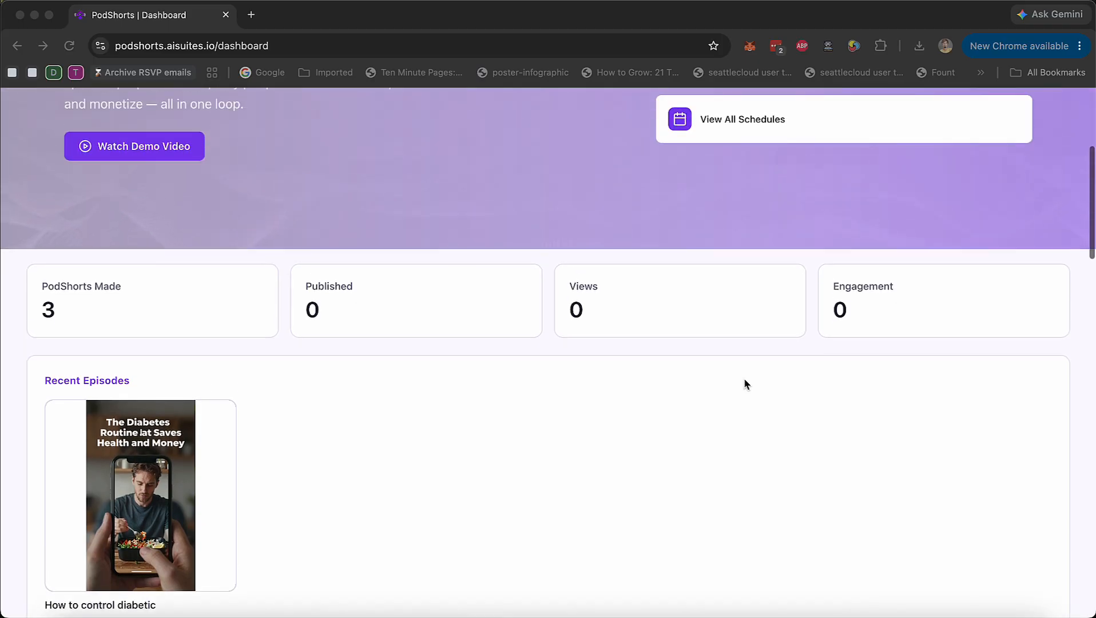
scroll(744, 382, "up", 2)
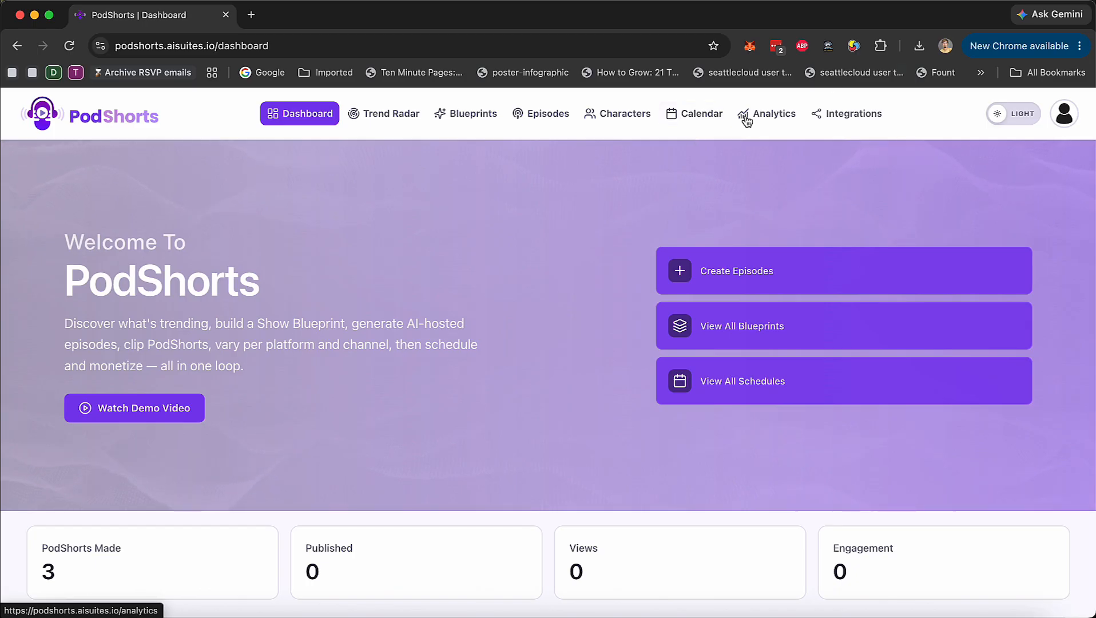
Open Trend Radar and enter demo#1 as the trend name and weight loss as the trend niche
left_click(405, 125)
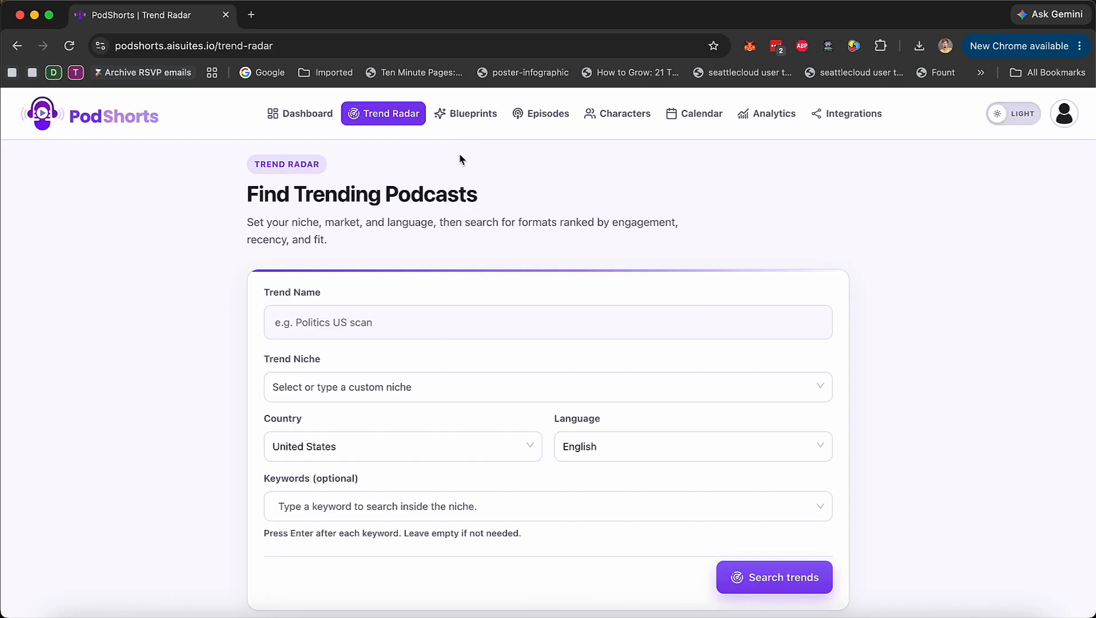
left_click(431, 327)
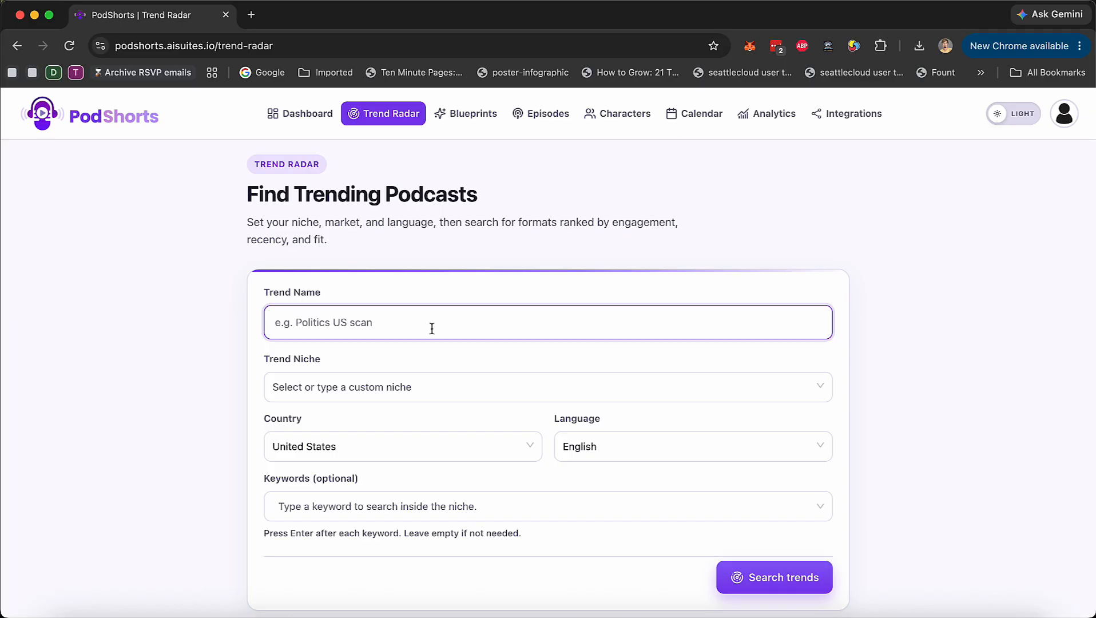
type("demo#1")
key("Tab")
type("weight loss")
left_click(401, 426)
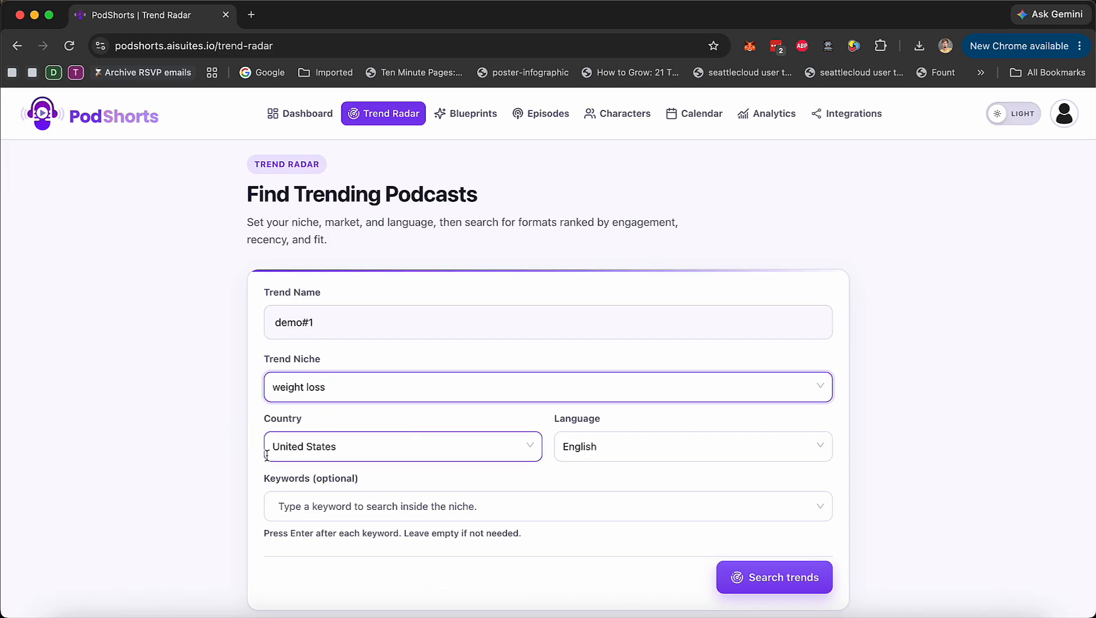
Check the country and language choices for the trend search, keeping United States and English
left_click(453, 452)
left_click(708, 451)
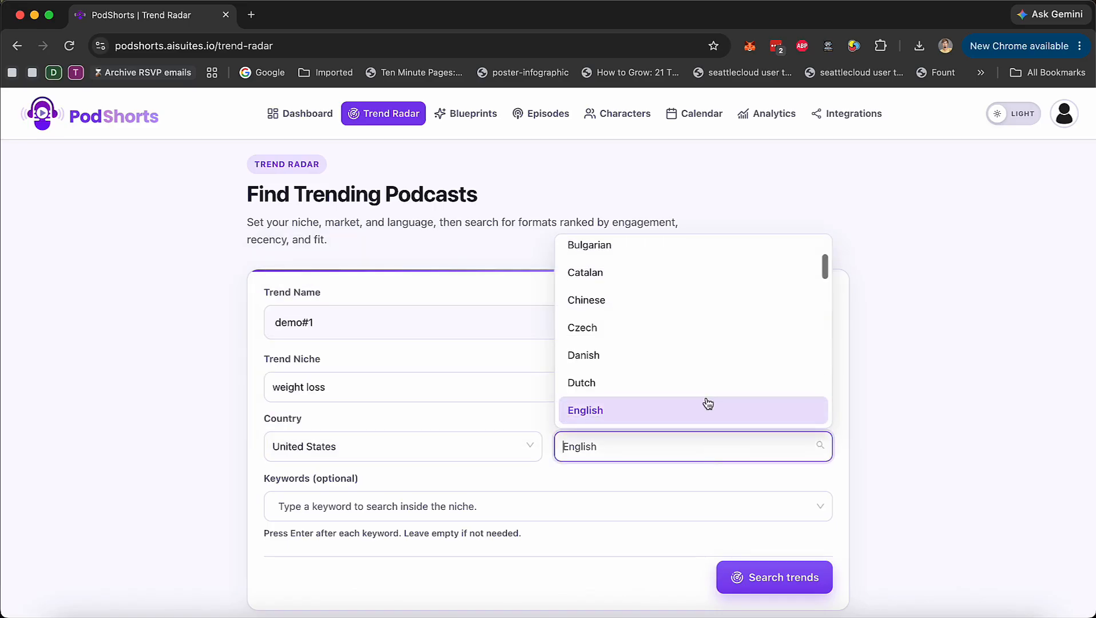
left_click(889, 402)
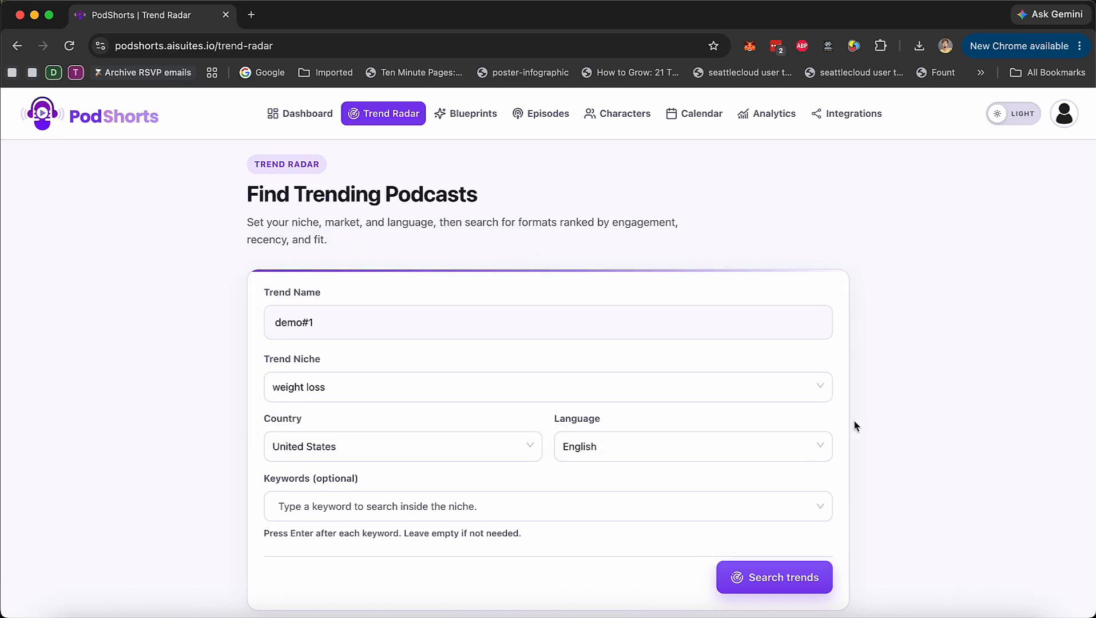
Add the keyword weight loss and run the trend search
scroll(662, 527, "down", 3)
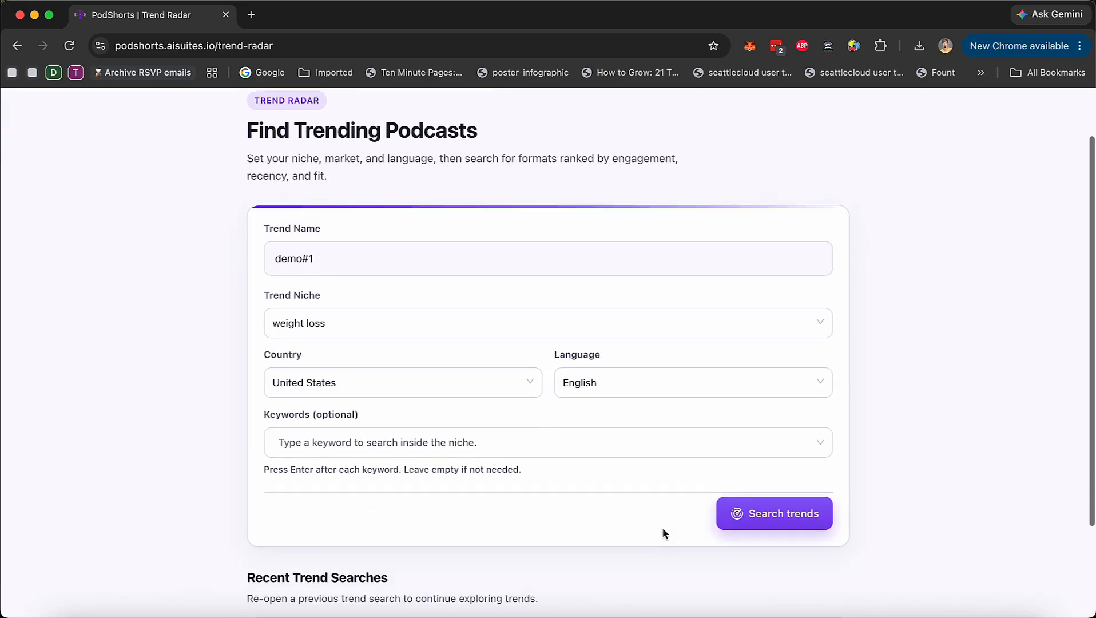
left_click(370, 443)
type("weight lis")
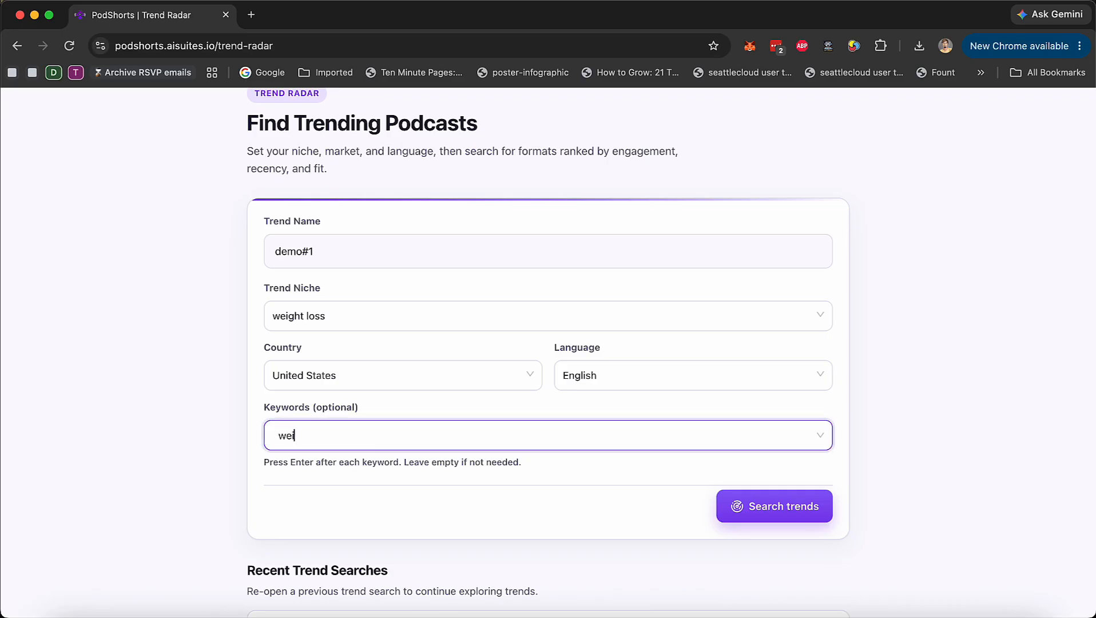
key("BackSpace")
key("BackSpace")
type("oss")
key("Return")
left_click(801, 509)
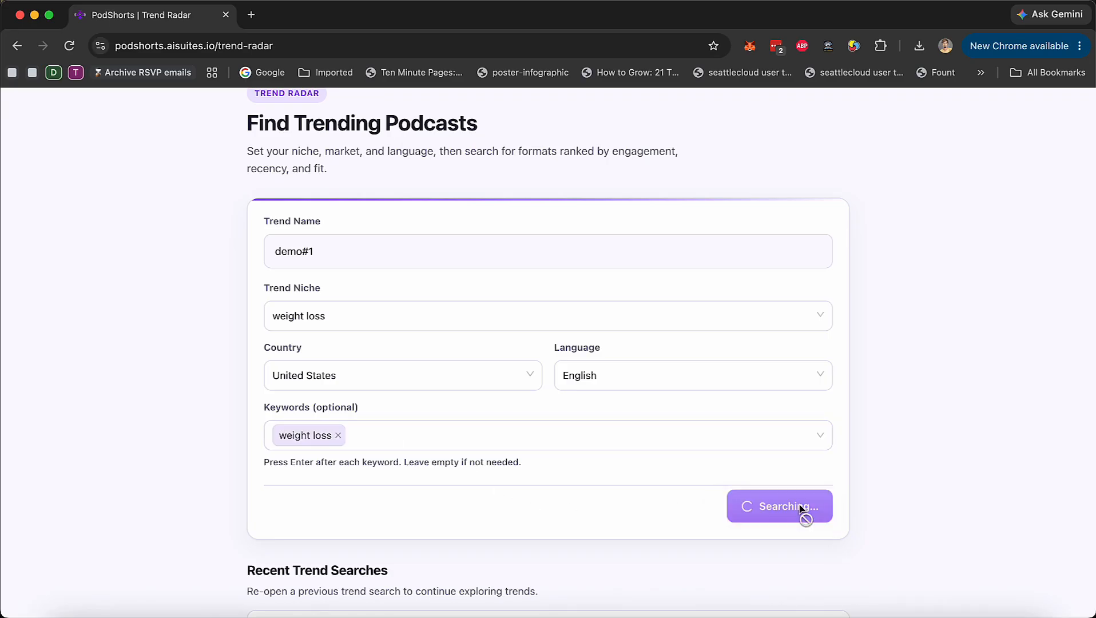
scroll(921, 430, "down", 3)
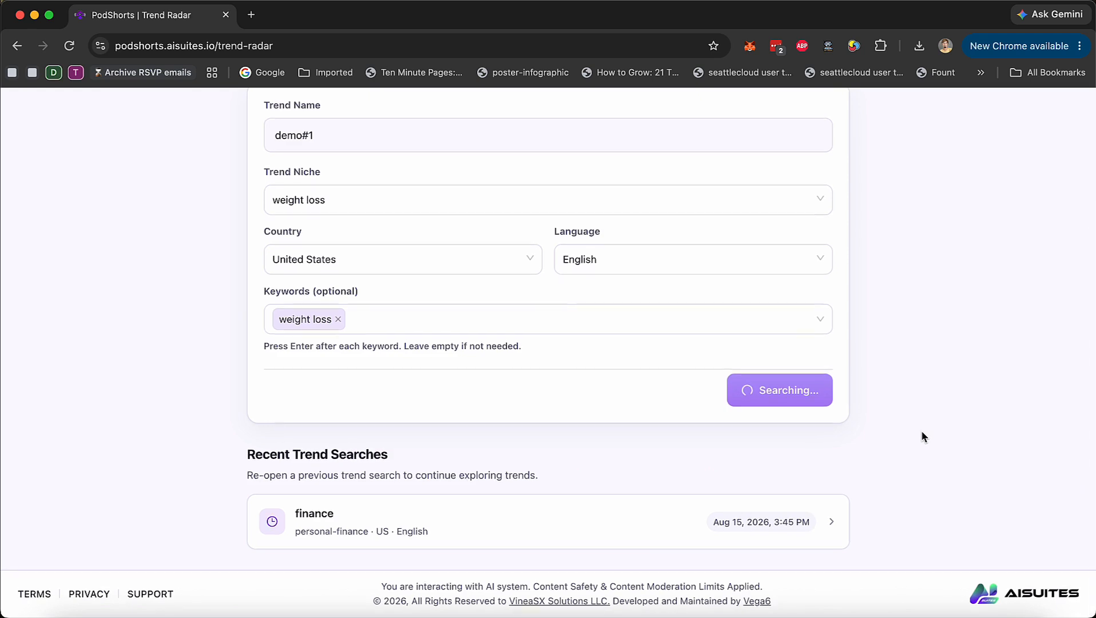
Look through the trending podcasts in the demo#1 results with their scores, views and engagement
scroll(922, 432, "up", 1)
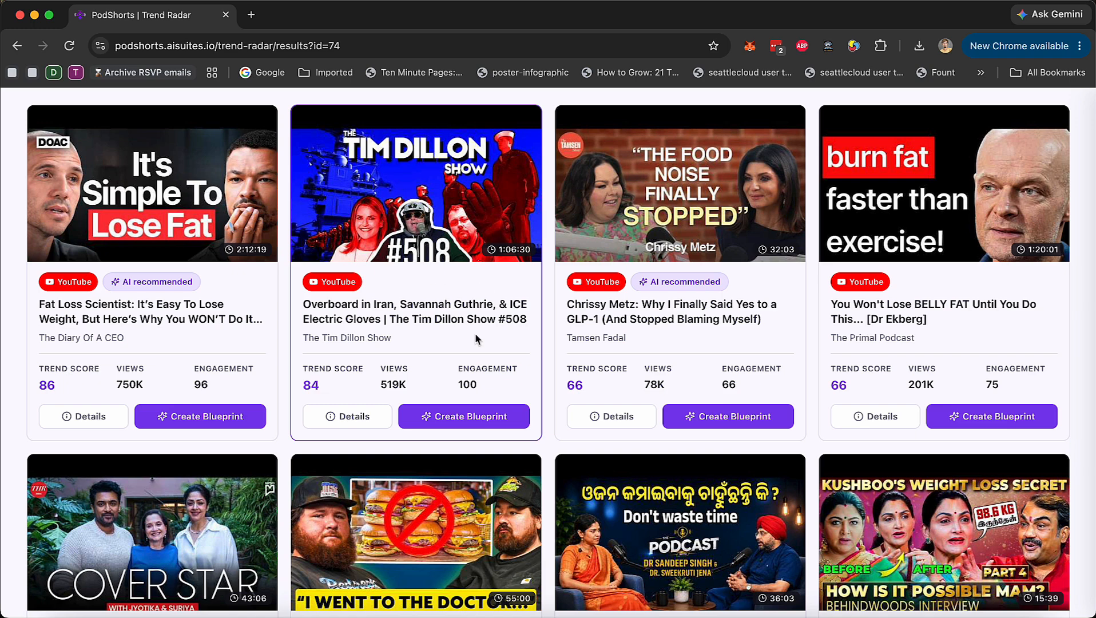
scroll(476, 338, "up", 1)
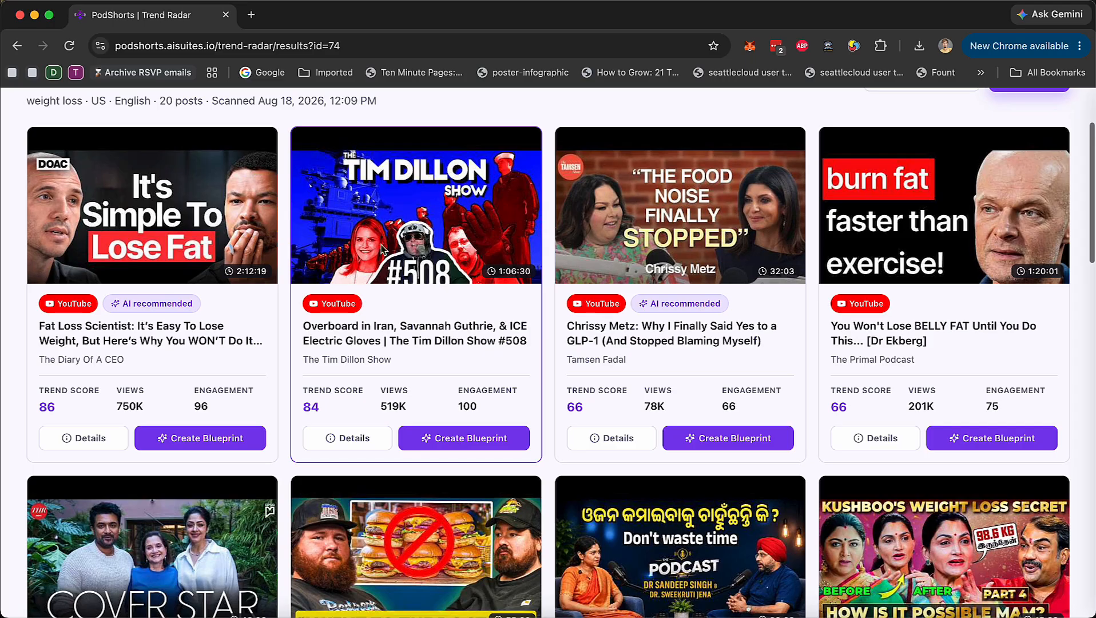
scroll(607, 341, "down", 5)
scroll(607, 342, "down", 8)
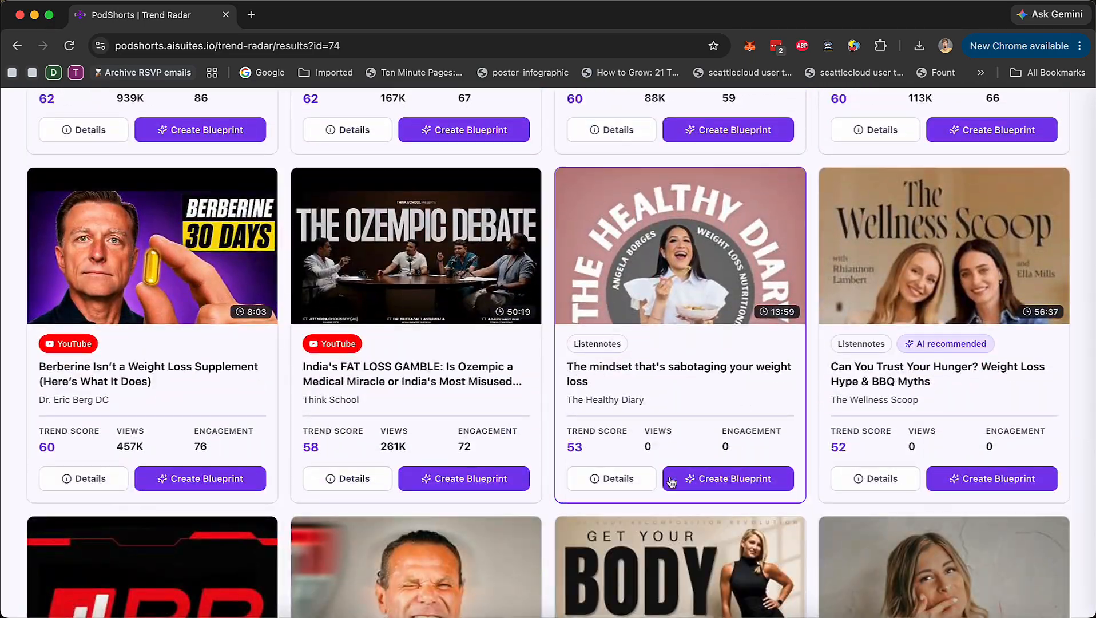
scroll(383, 421, "up", 13)
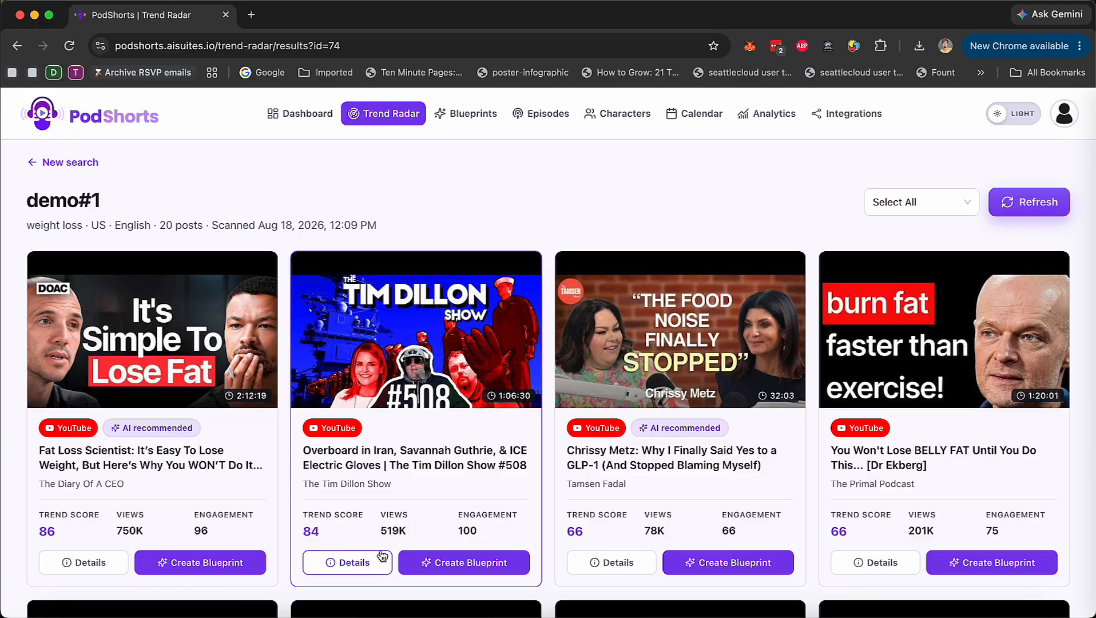
scroll(415, 533, "down", 1)
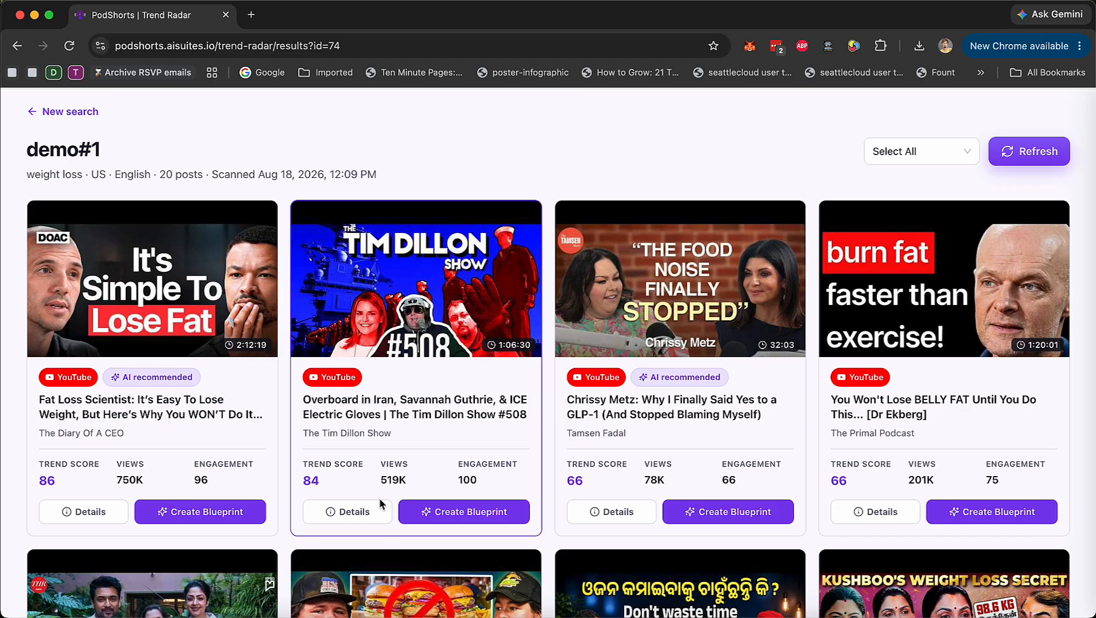
Open the details of the Fat Loss Scientist trend and review its scores, performance metrics and description
left_click(93, 512)
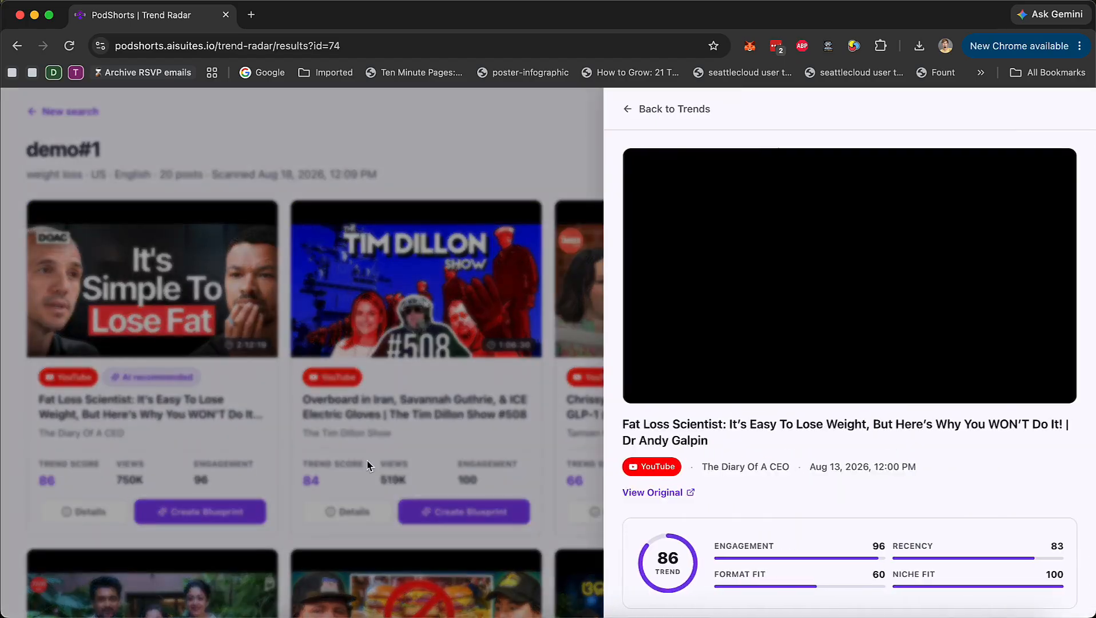
scroll(814, 432, "down", 4)
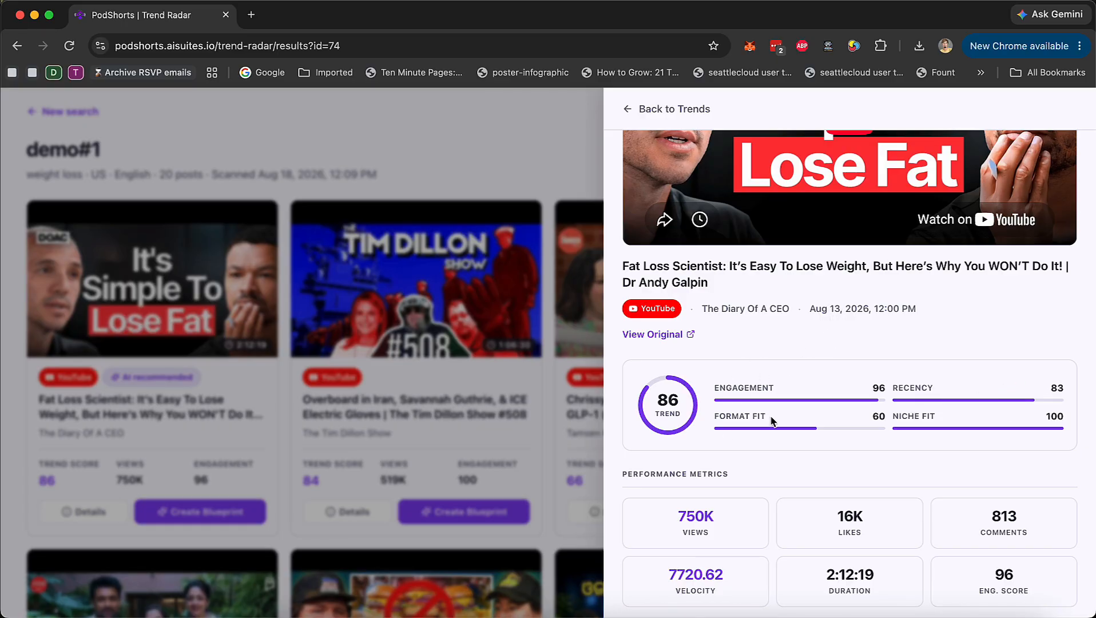
scroll(770, 417, "down", 1)
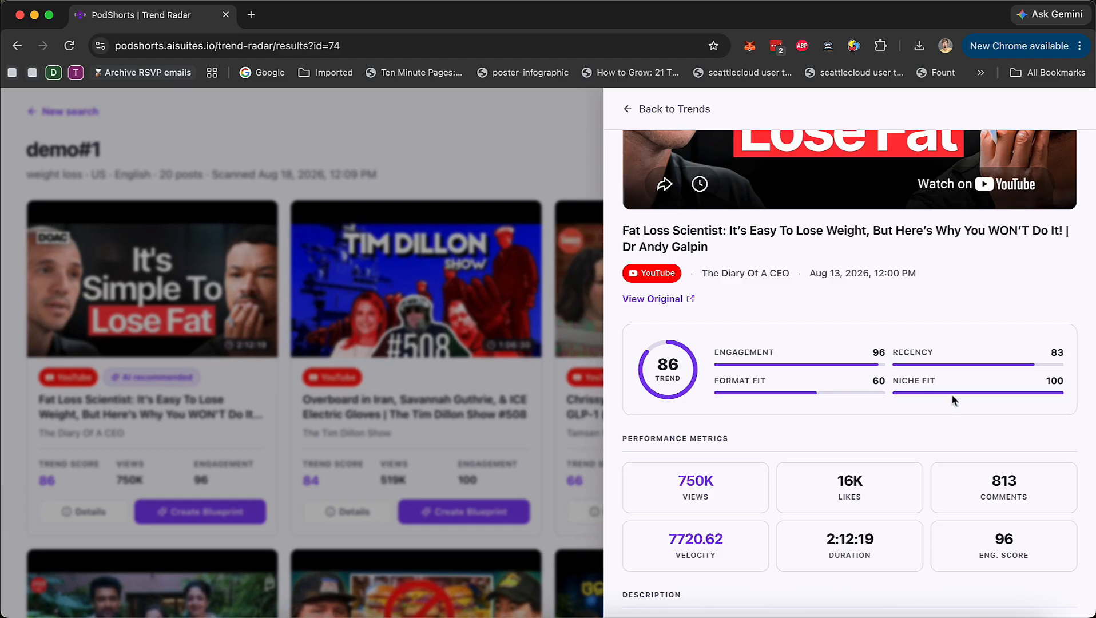
scroll(961, 407, "down", 10)
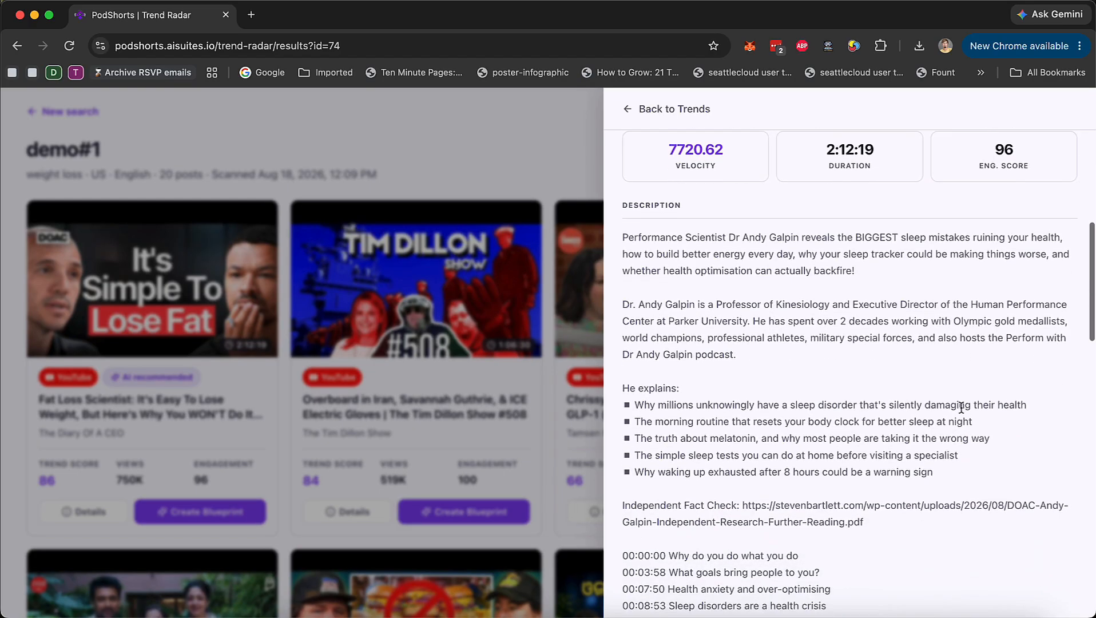
scroll(961, 407, "down", 10)
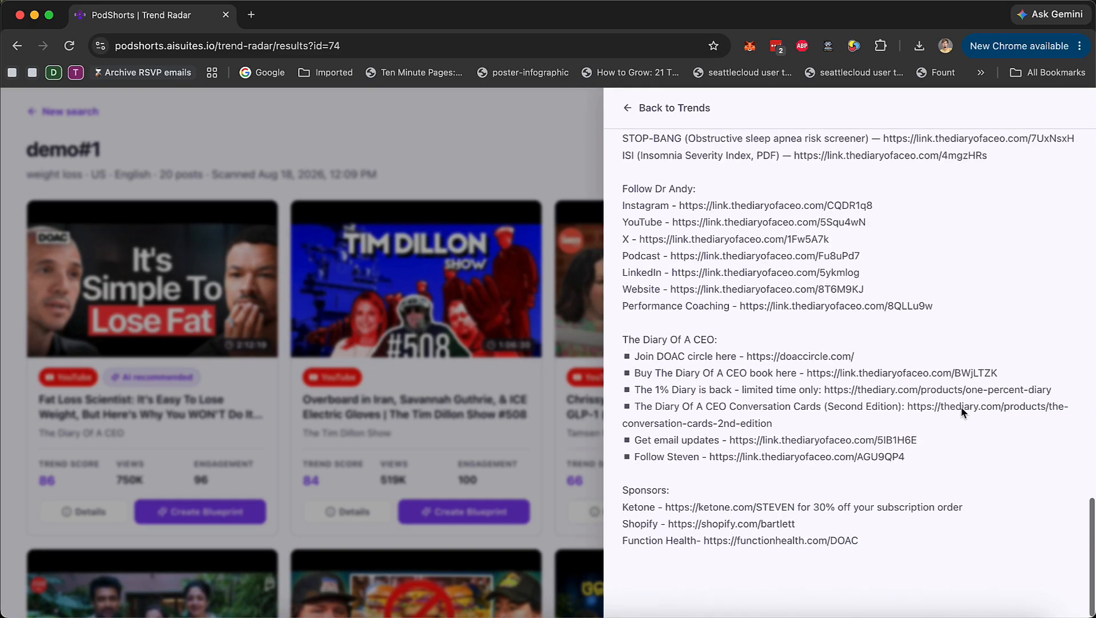
left_click(522, 440)
Create a blueprint from The Diary Of A CEO's Fat Loss Scientist trend and confirm its creation
left_click(194, 517)
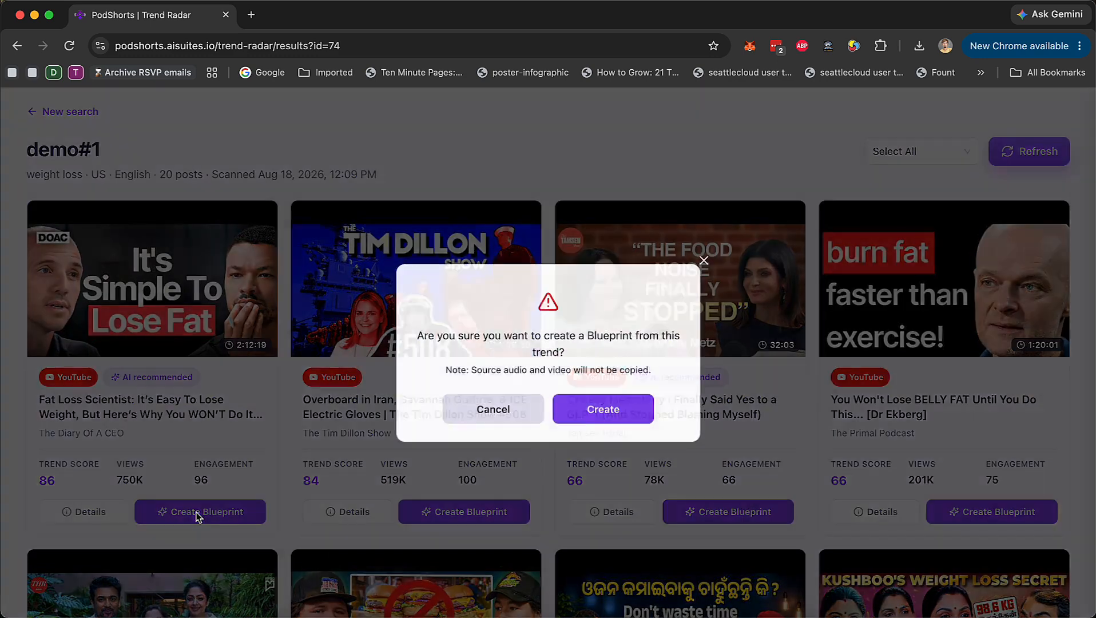
left_click(614, 418)
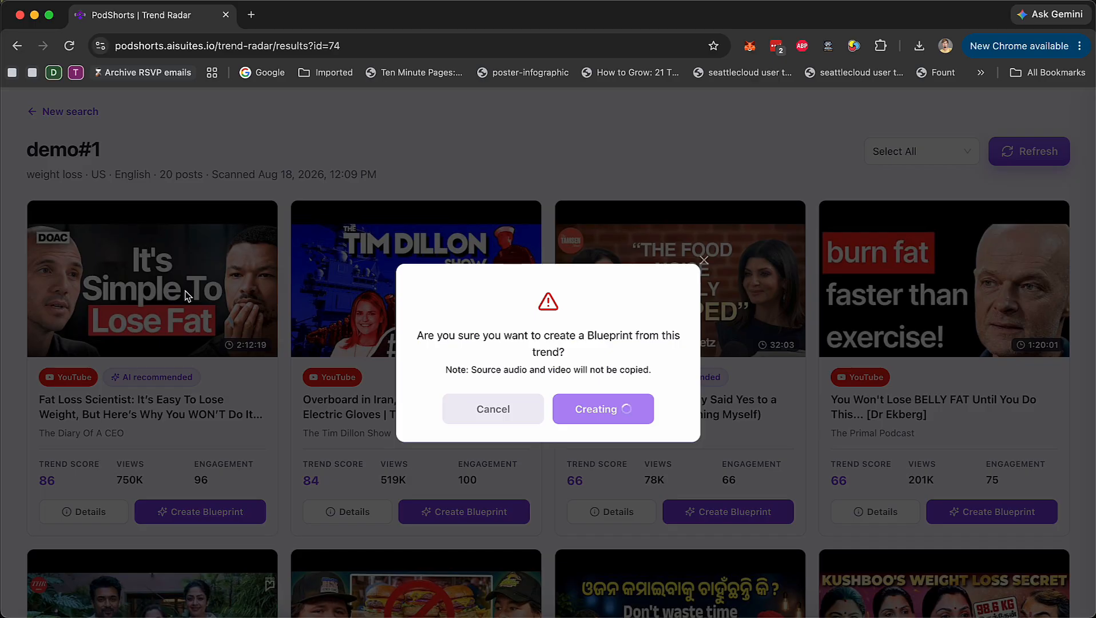
scroll(546, 496, "up", 2)
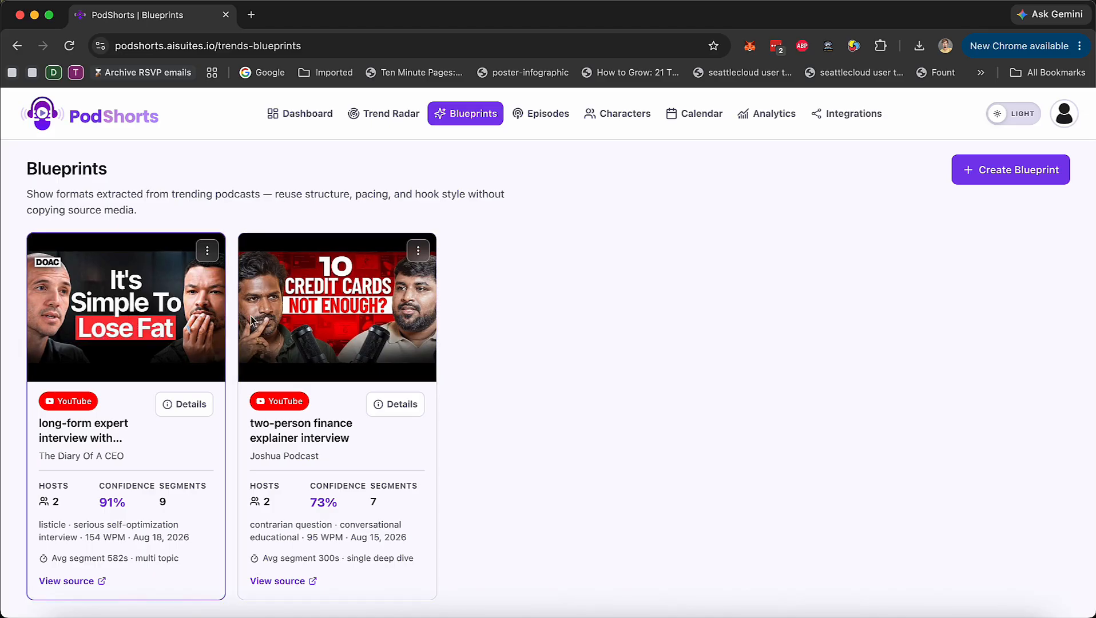
Review the details of the long-form expert interview blueprint, including its host personas and segment structure
scroll(330, 308, "up", 3)
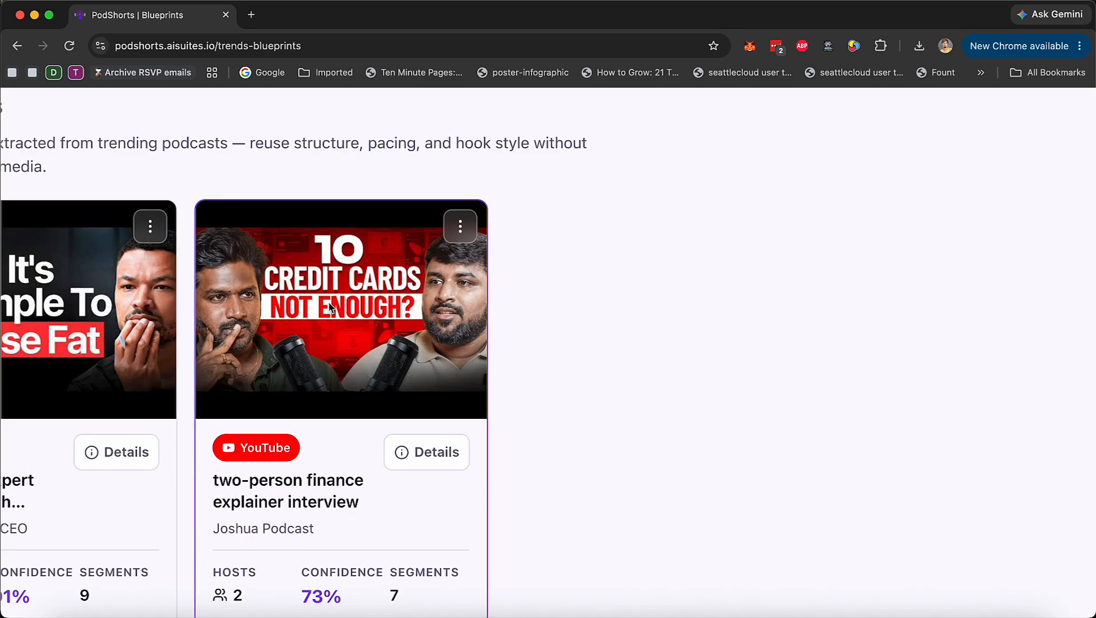
scroll(327, 307, "down", 3)
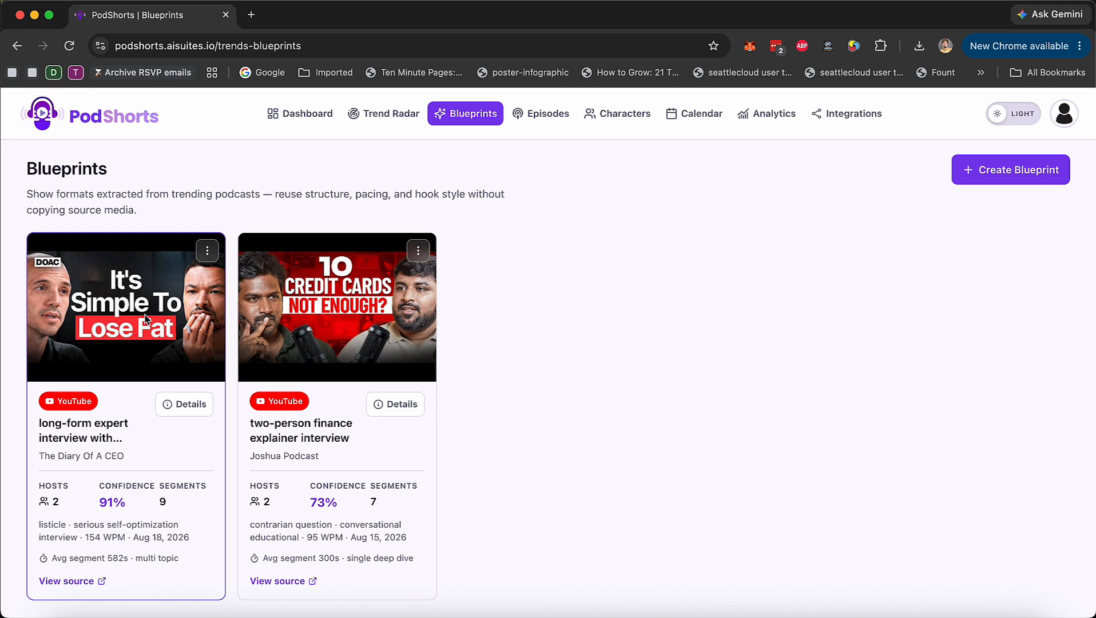
left_click(190, 404)
scroll(496, 438, "down", 8)
scroll(497, 437, "down", 5)
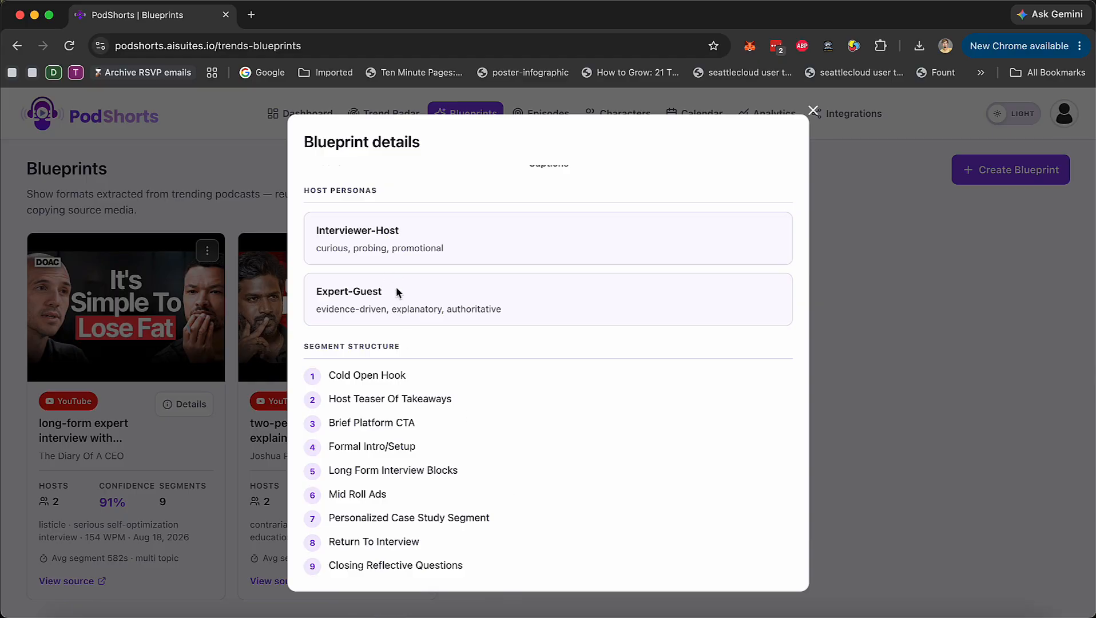
scroll(396, 291, "up", 10)
left_click(813, 111)
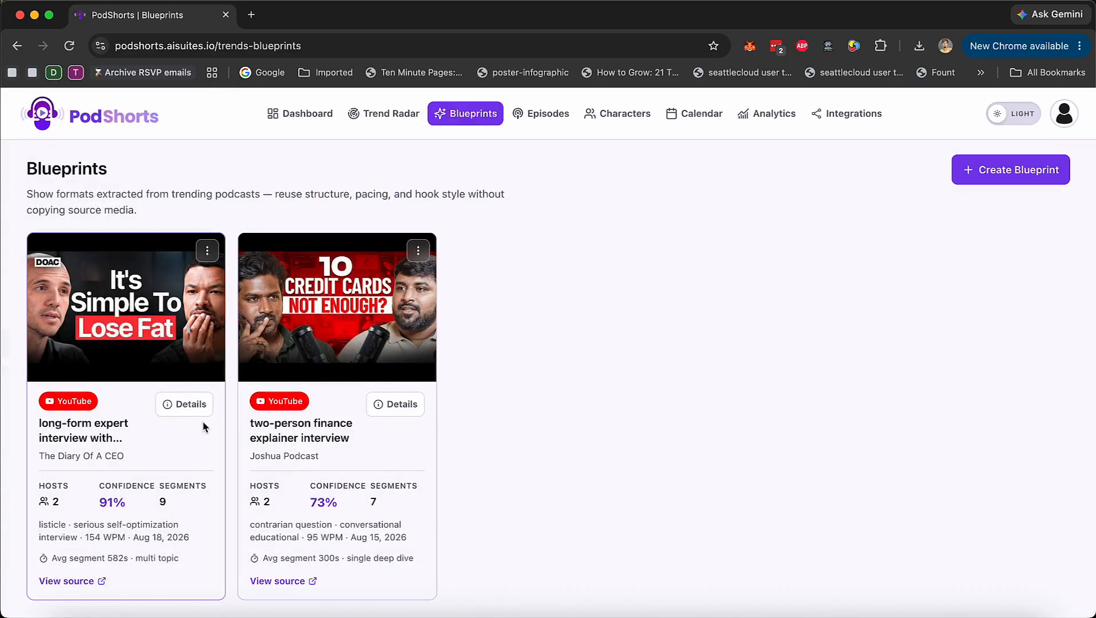
View the actions available for the long-form expert interview blueprint, dismiss them and open the Episodes page
left_click(207, 250)
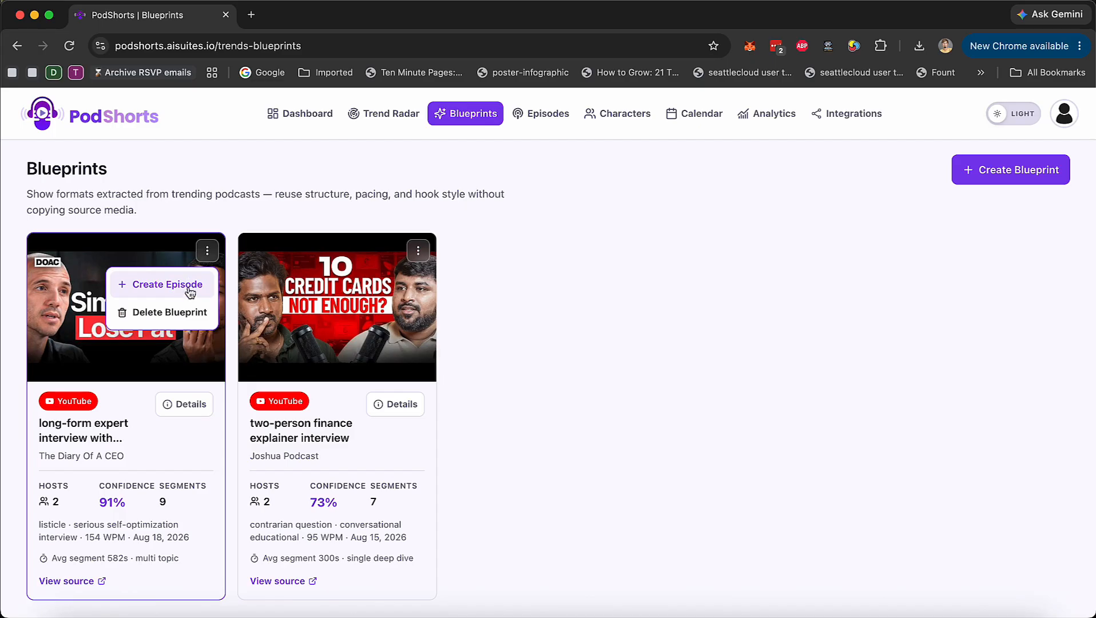
left_click(587, 280)
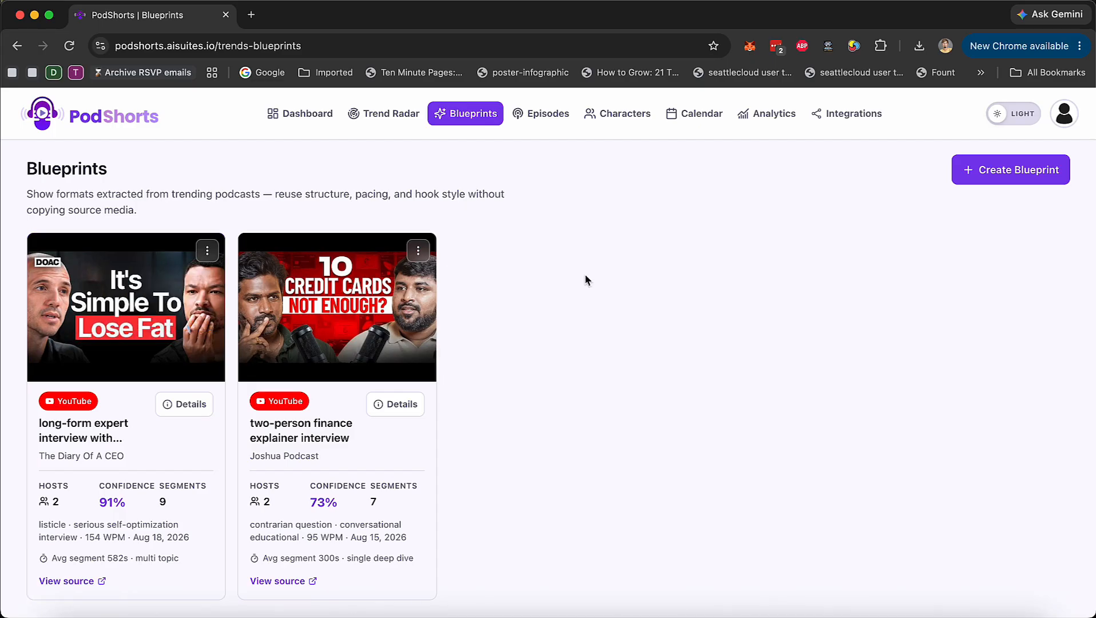
left_click(549, 120)
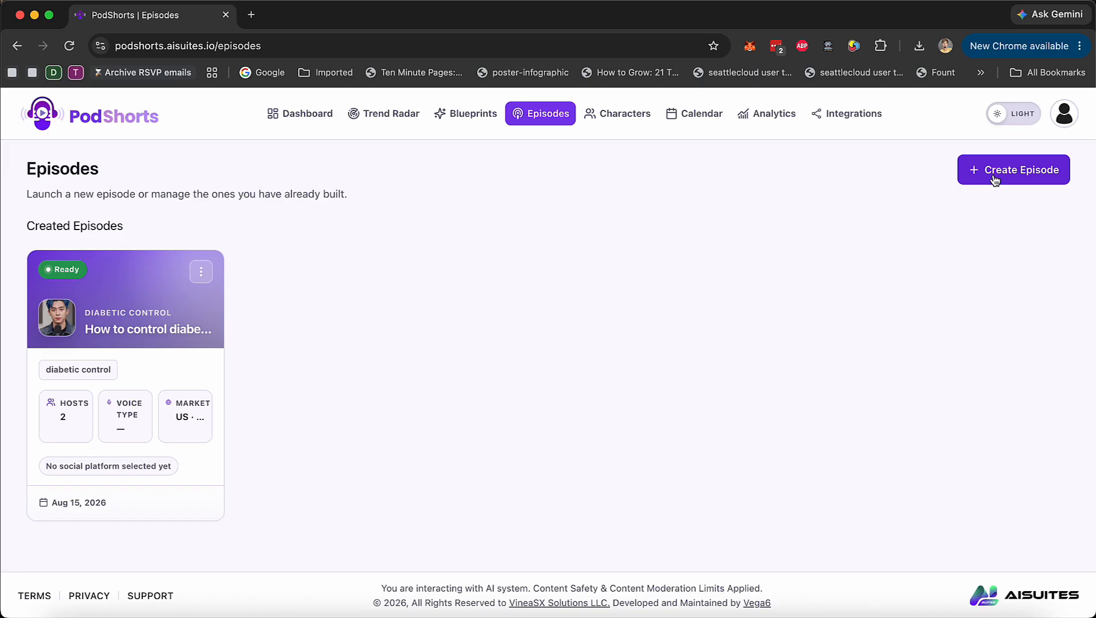
Start a new episode and enter "weight loss" as both the campaign name and the niche
left_click(994, 180)
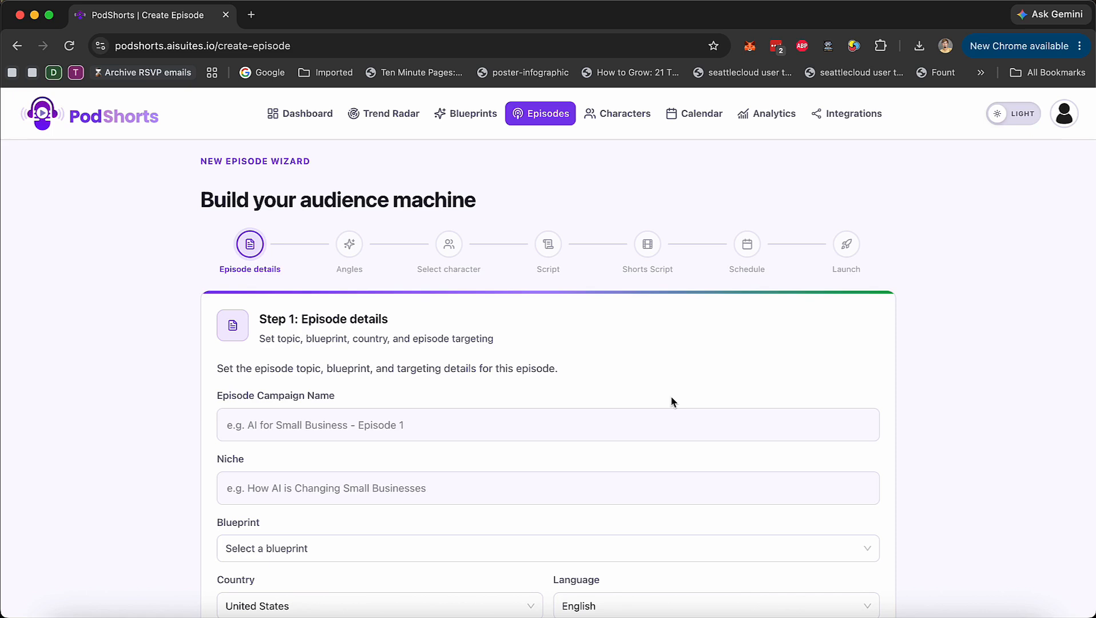
scroll(673, 400, "down", 2)
left_click(318, 349)
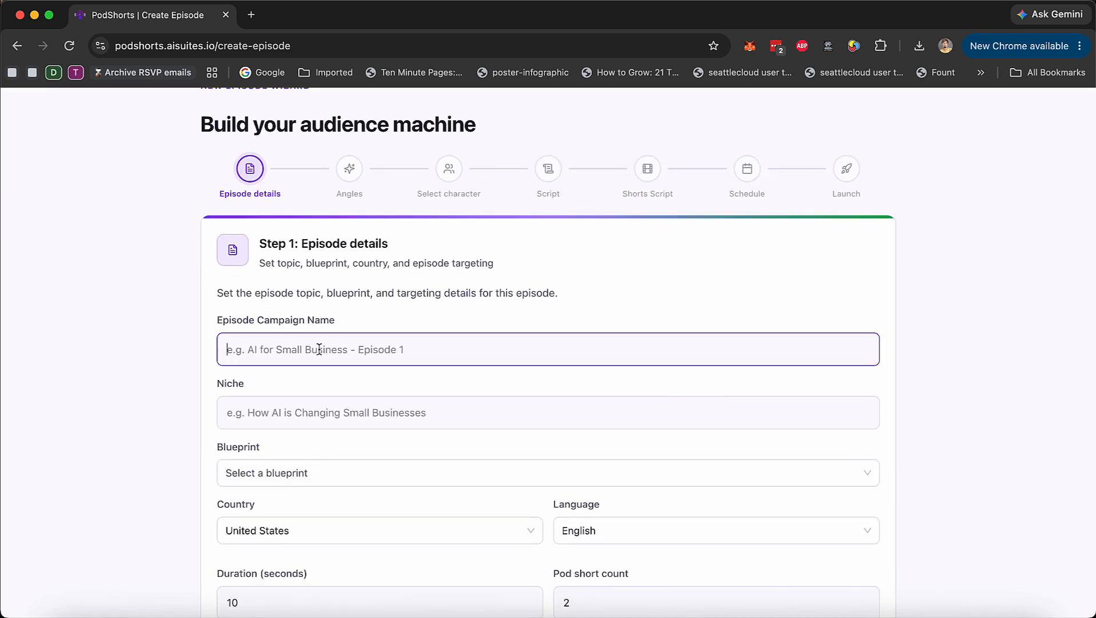
type("weight loss")
key("Tab")
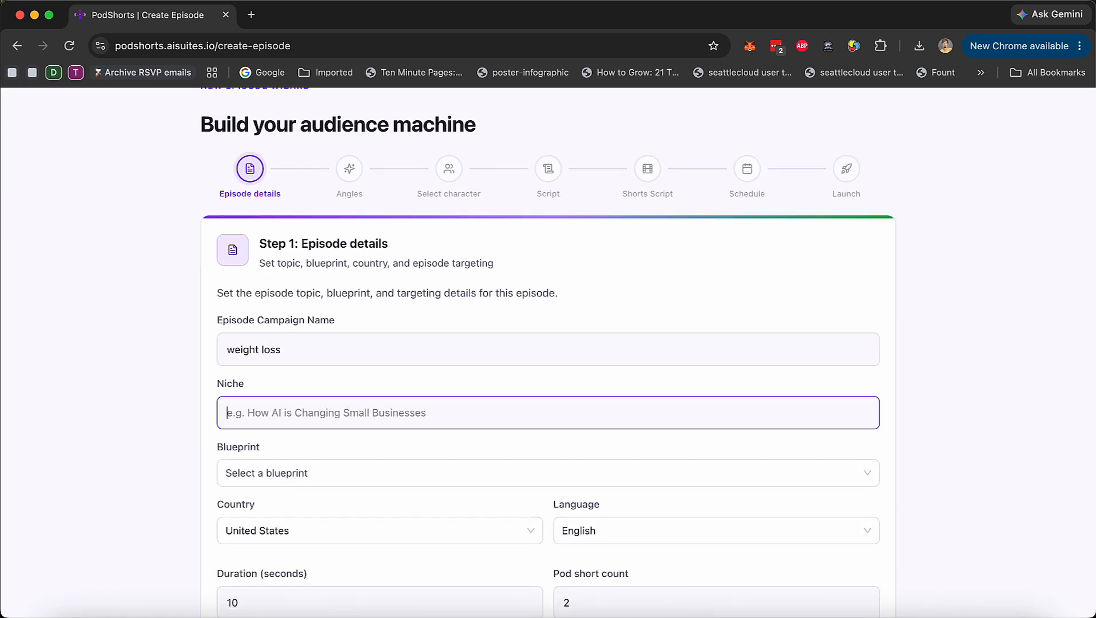
type("weight loss")
key("Tab")
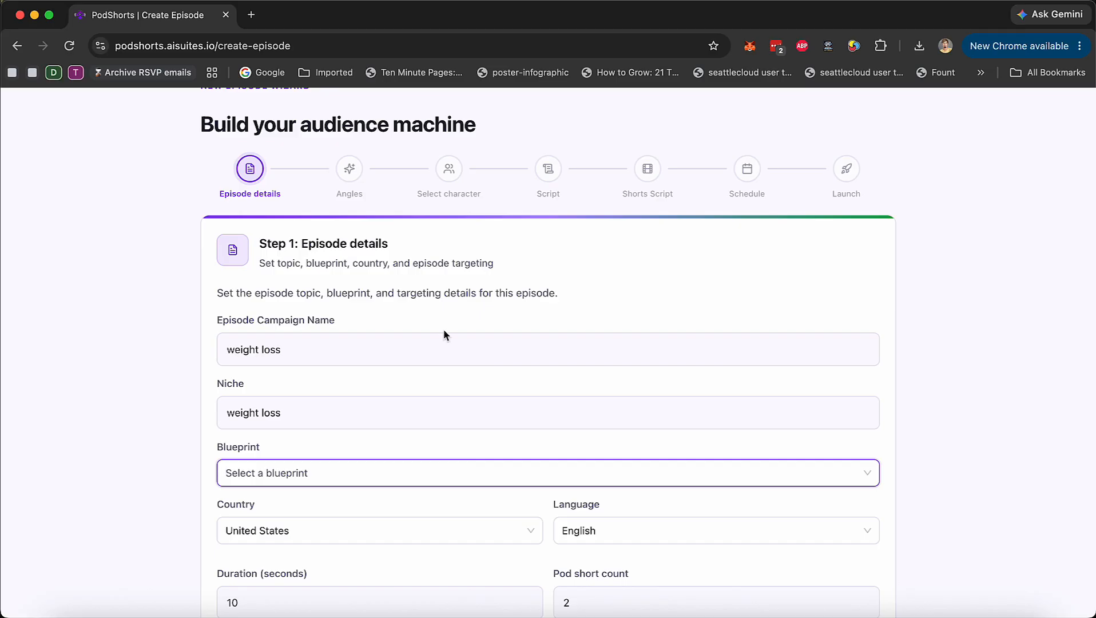
Base the episode on the "Long-form expert interview with teaser cold open" blueprint and check the available countries
left_click(467, 468)
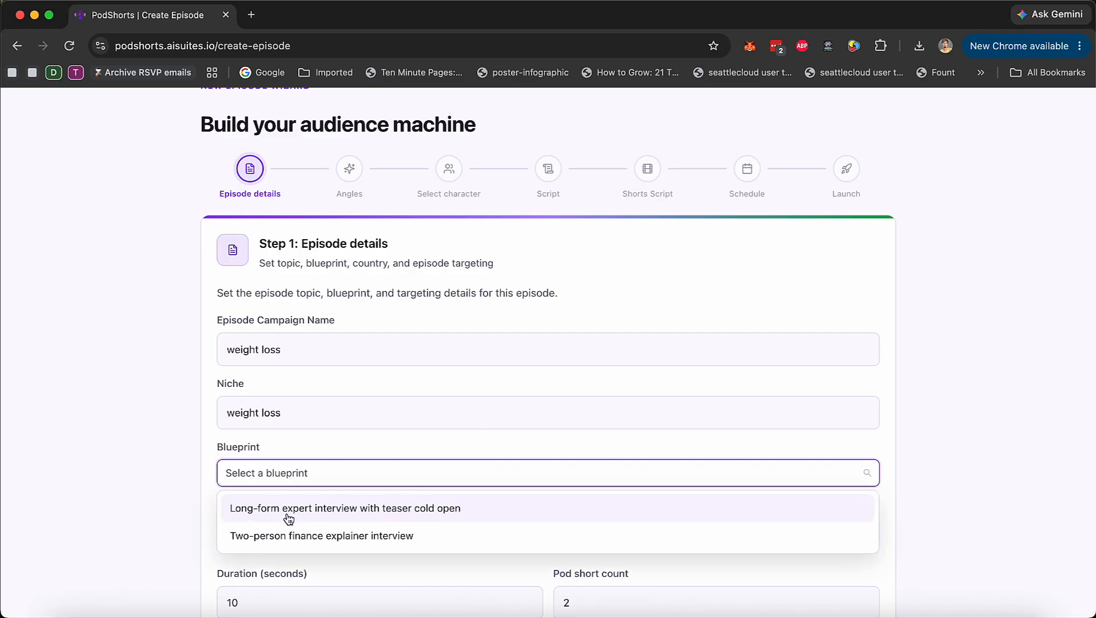
left_click(466, 511)
scroll(452, 472, "down", 3)
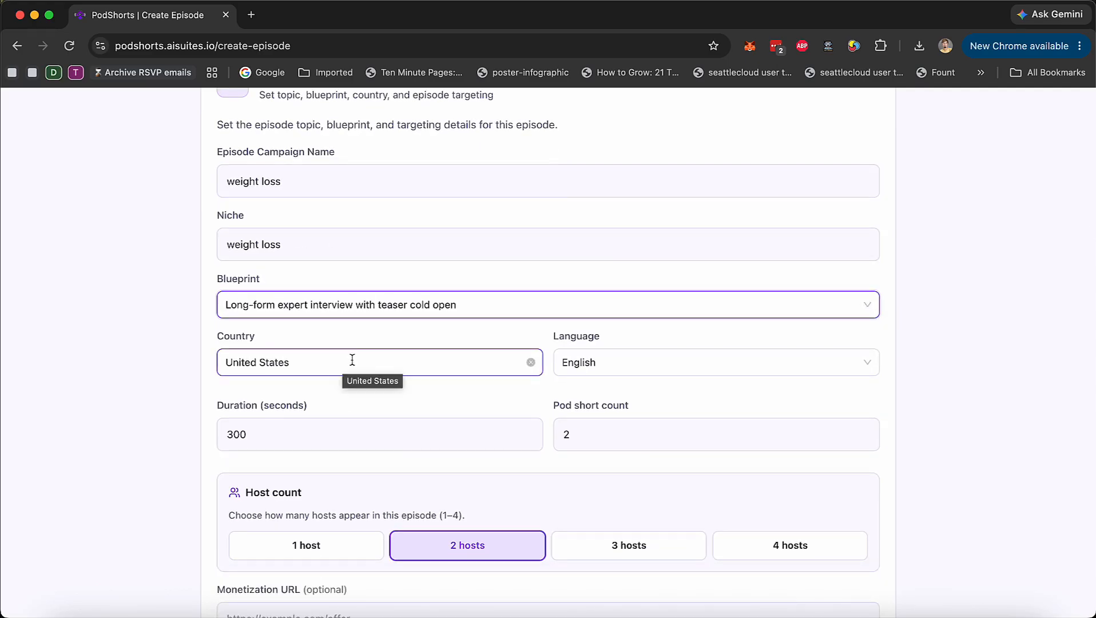
left_click(392, 372)
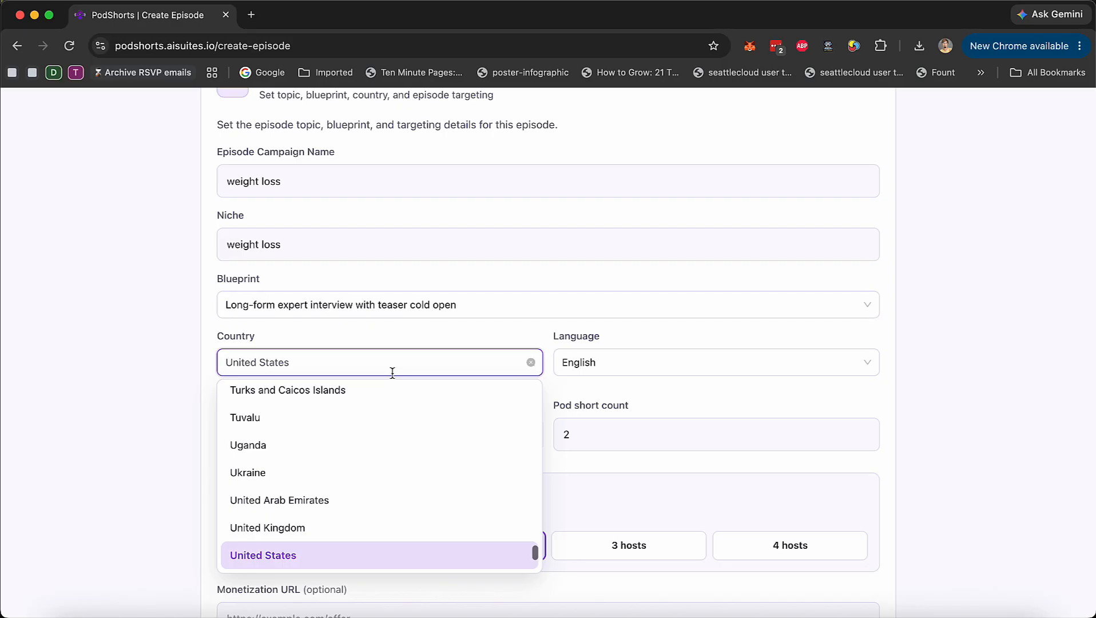
left_click(816, 382)
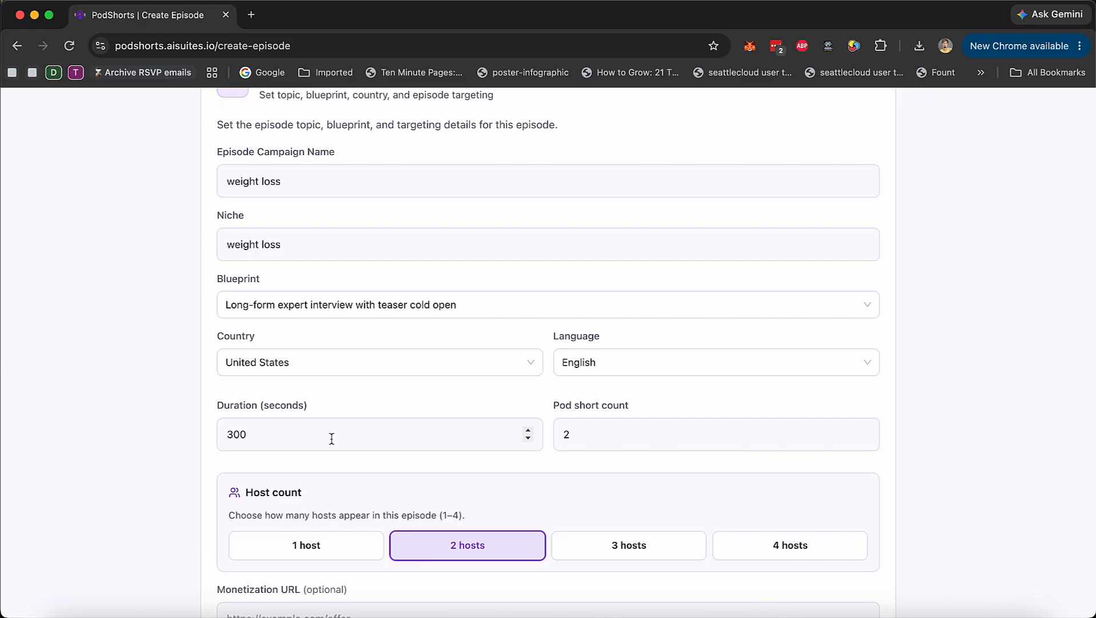
Calculate 300/60 in the system search to convert the duration to minutes, and dismiss the search
key("super+space")
type("300/60")
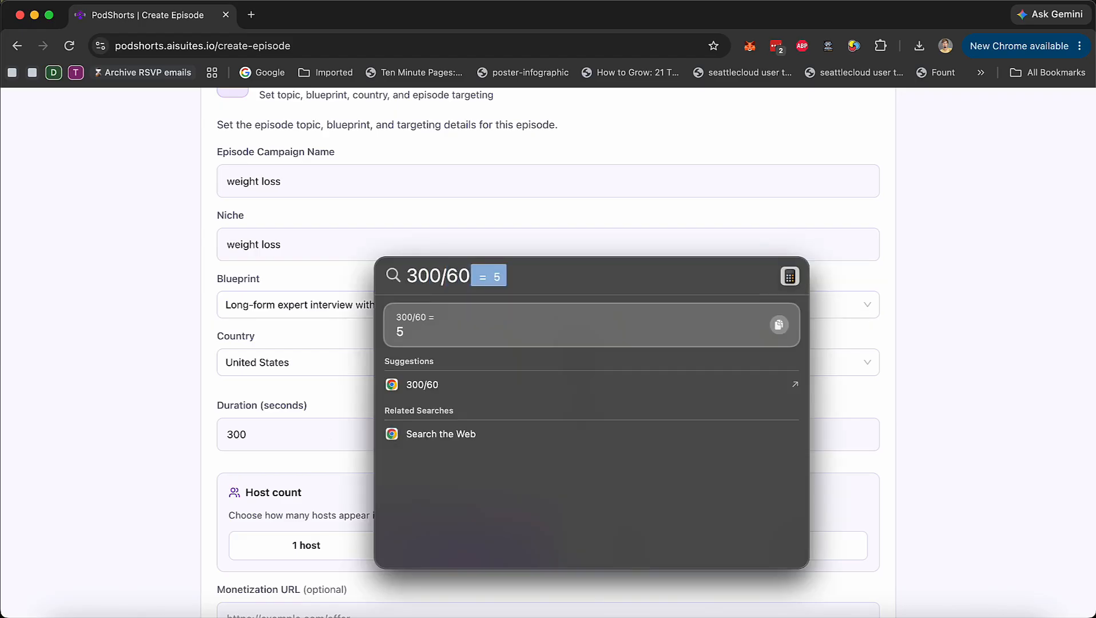
key("Escape")
key("Escape")
Set the episode duration to 120 seconds
left_click(255, 444)
key("Left")
key("shift+Left")
key("shift+Left")
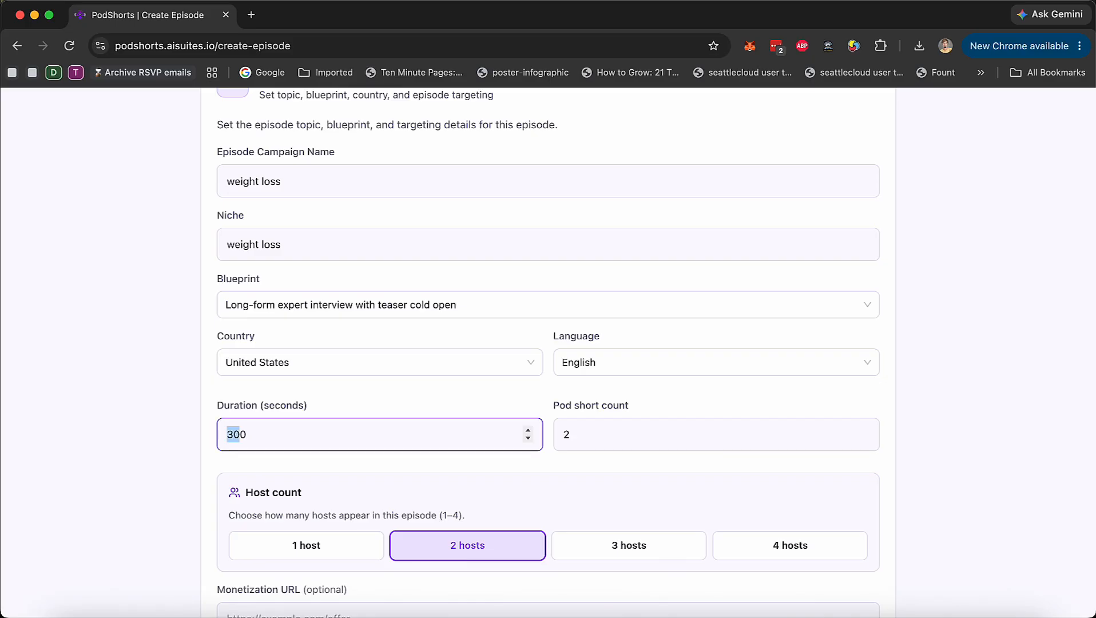
type("10")
key("Delete")
key("super+z")
key("super+z")
key("super+z")
key("super+a")
type("120")
Set the pod short count to 3
left_click(611, 442)
key("BackSpace")
type("5")
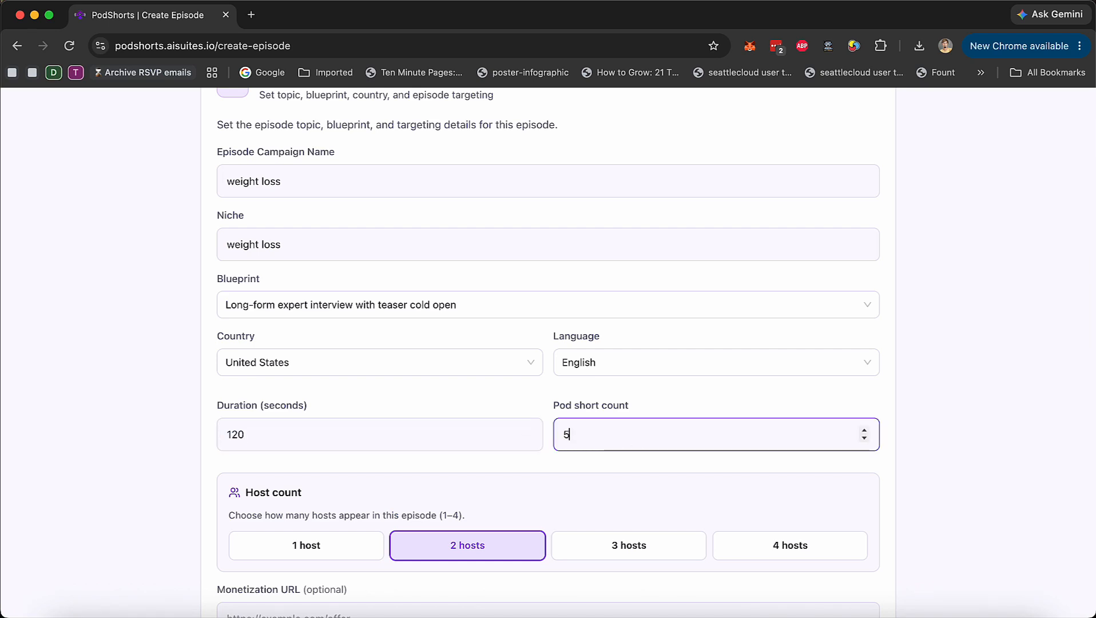
left_click(864, 438)
left_click(864, 439)
left_click(942, 431)
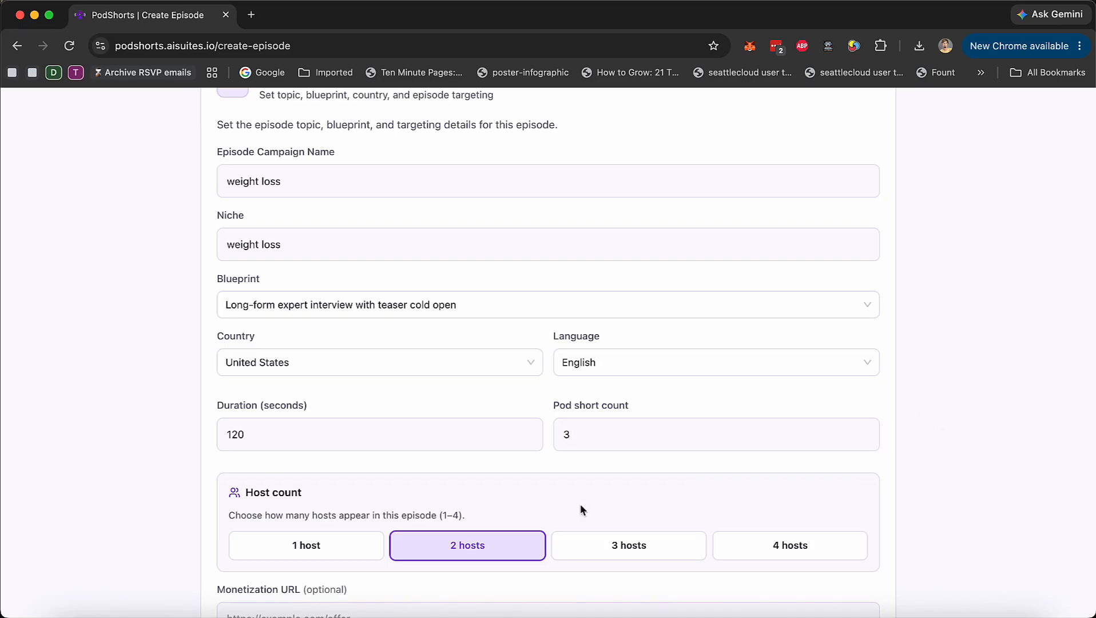
scroll(654, 512, "down", 2)
scroll(653, 512, "down", 1)
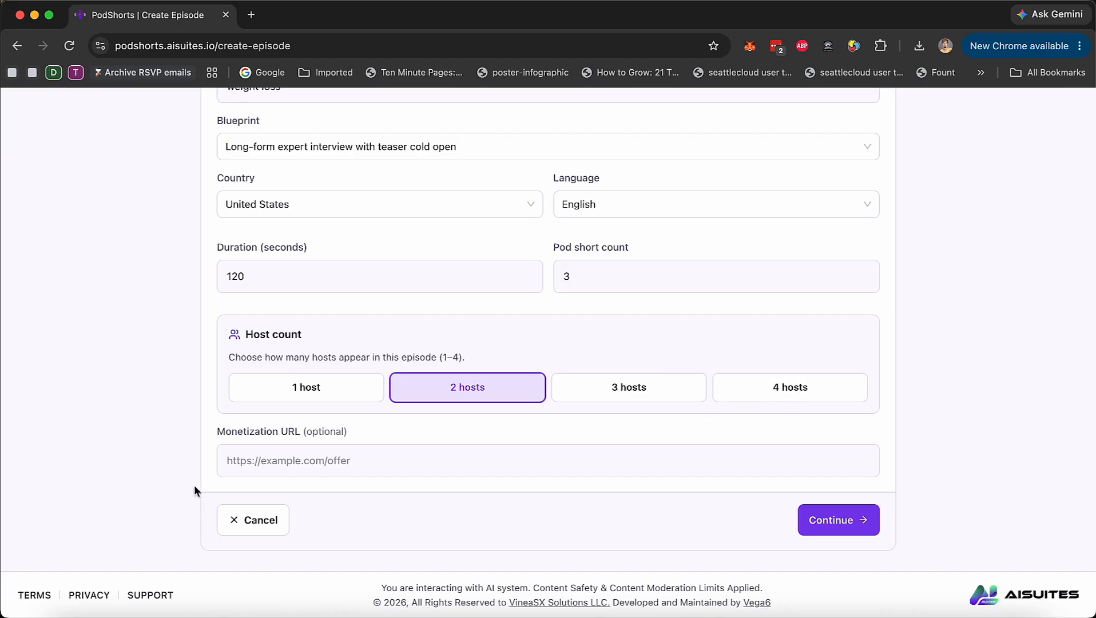
left_click(287, 463)
type("https://")
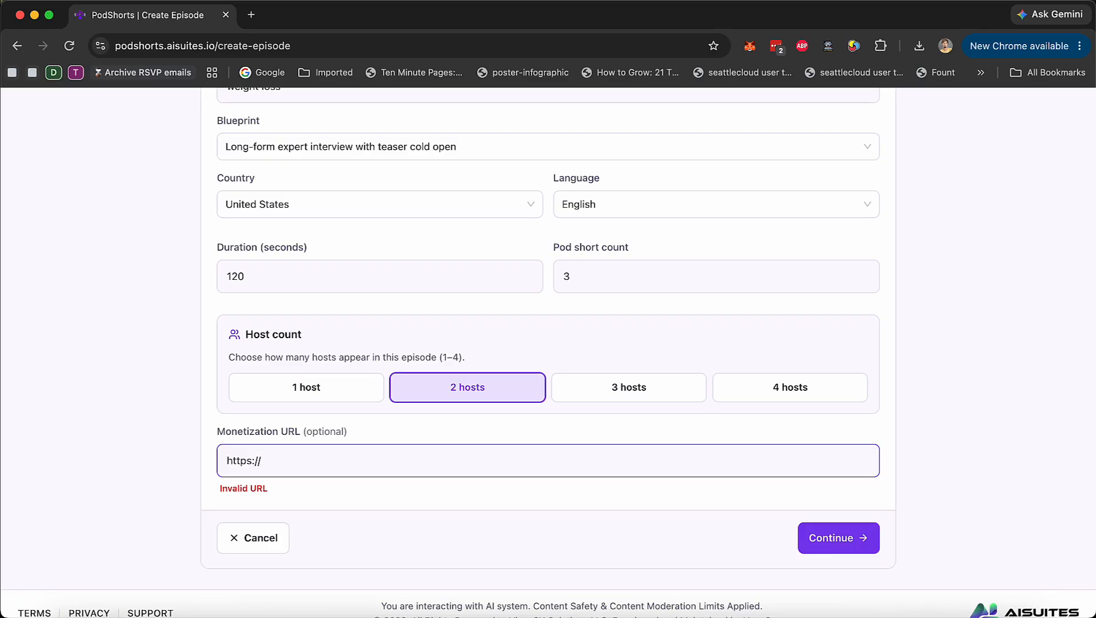
type("mywebsite.com")
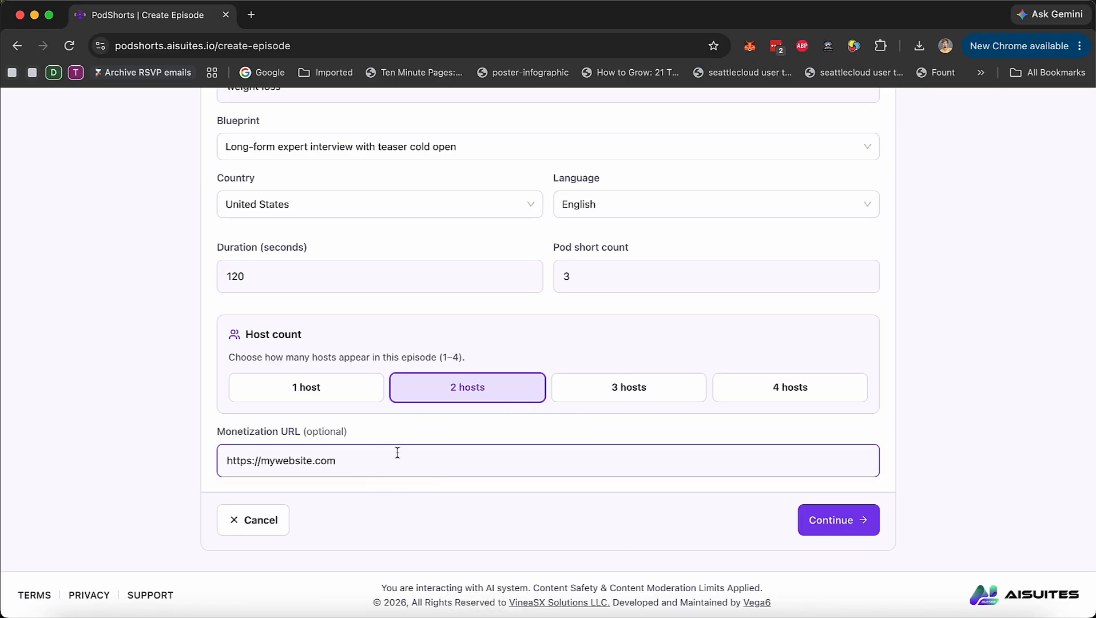
left_click(610, 519)
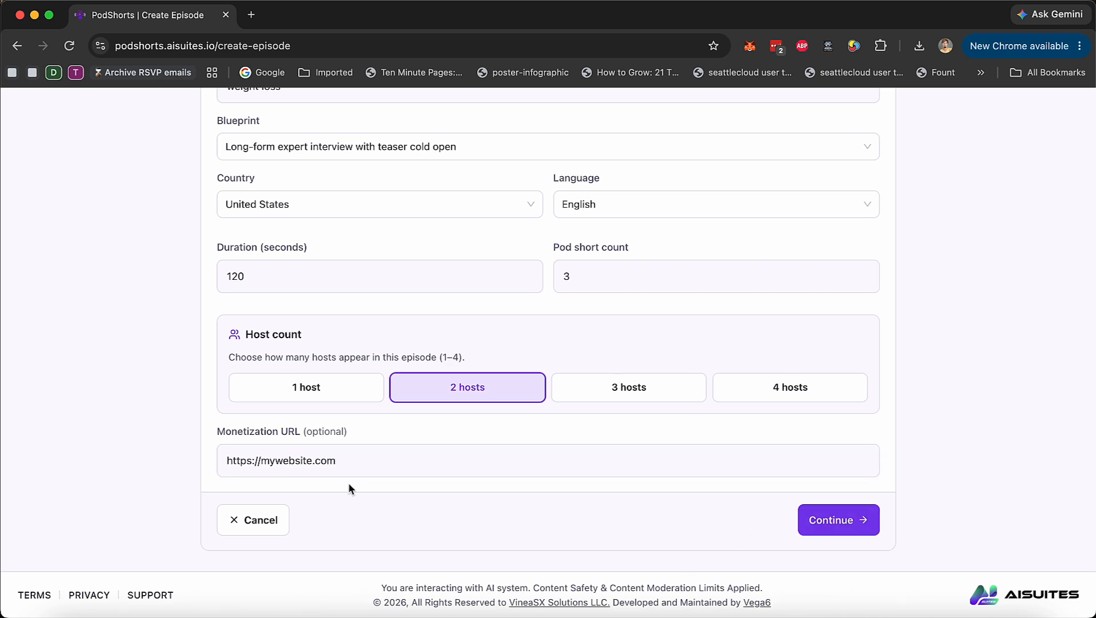
left_click(850, 520)
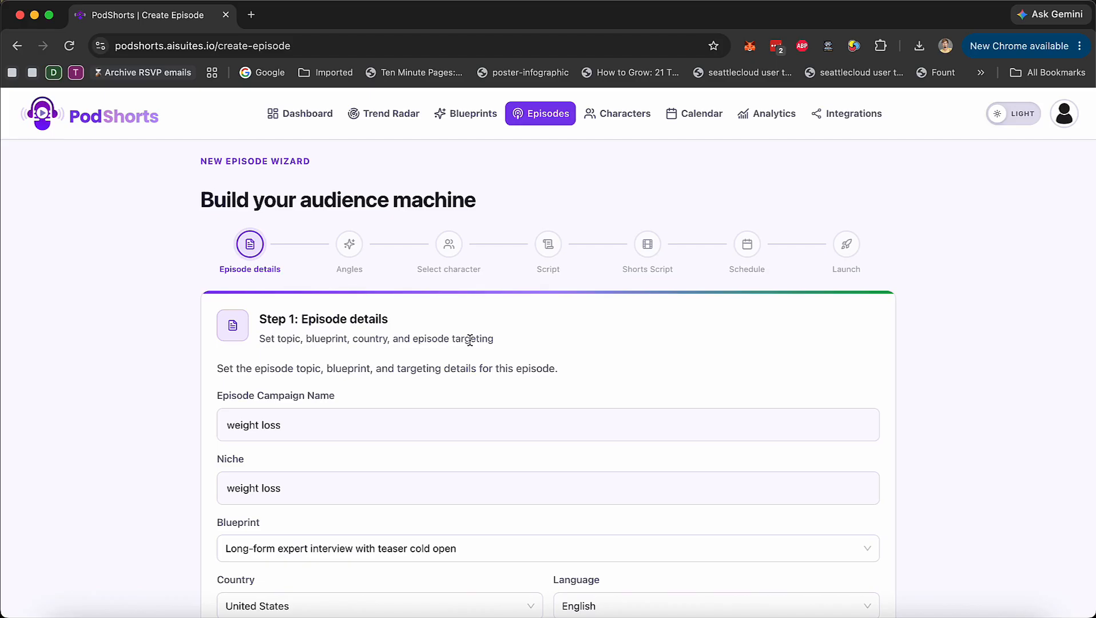
Compare the suggested creative angles and choose "Why Your Body Fights Back" for the episode
scroll(463, 421, "down", 2)
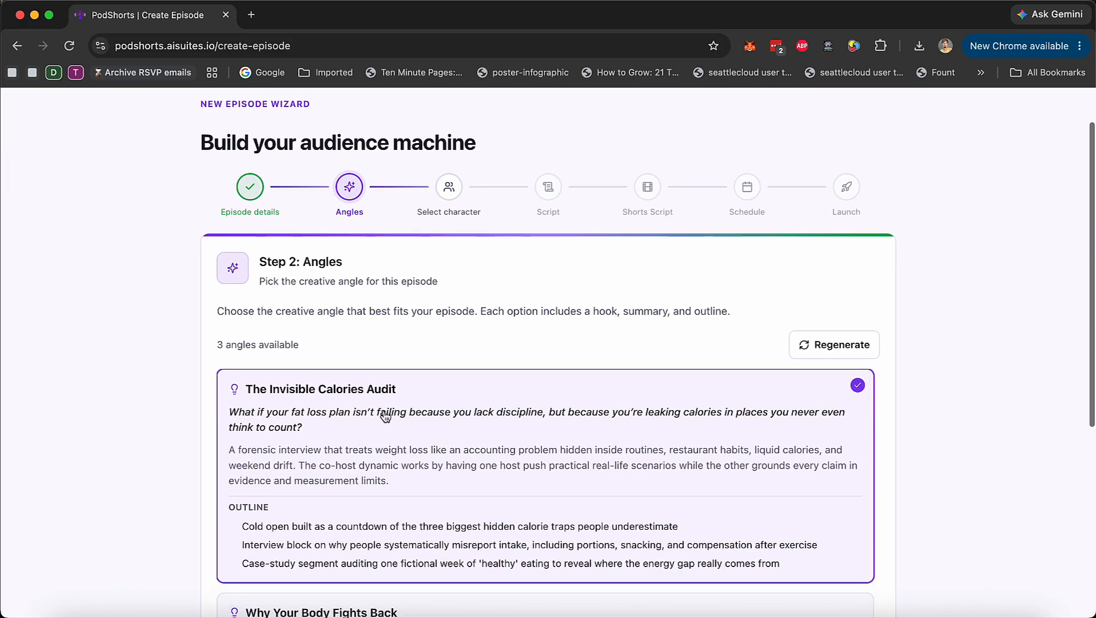
scroll(175, 422, "down", 4)
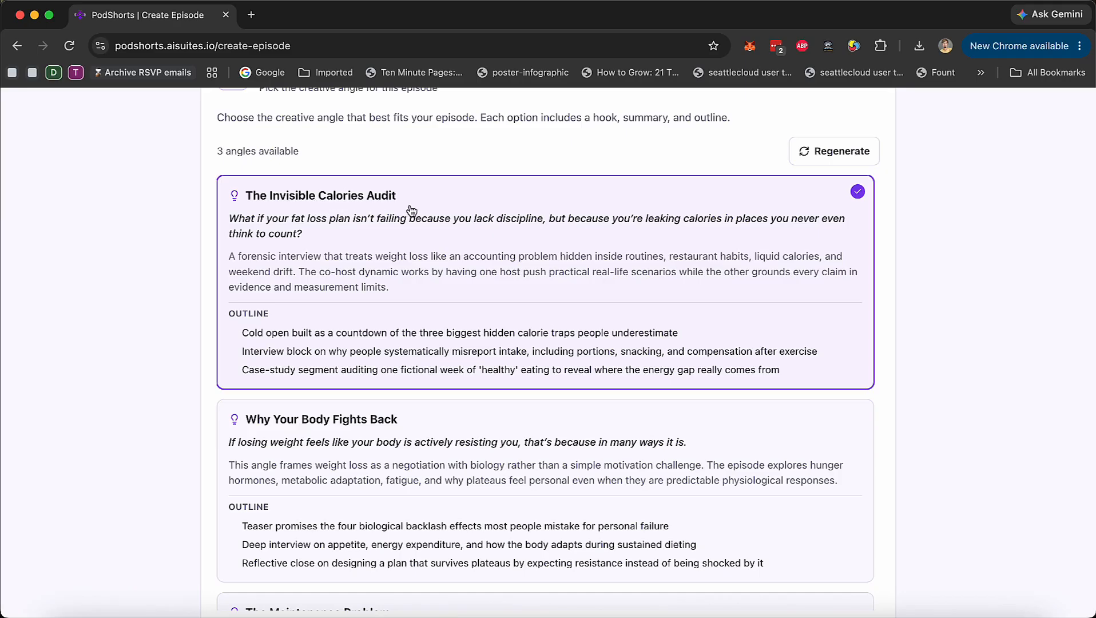
scroll(394, 288, "down", 4)
left_click(319, 315)
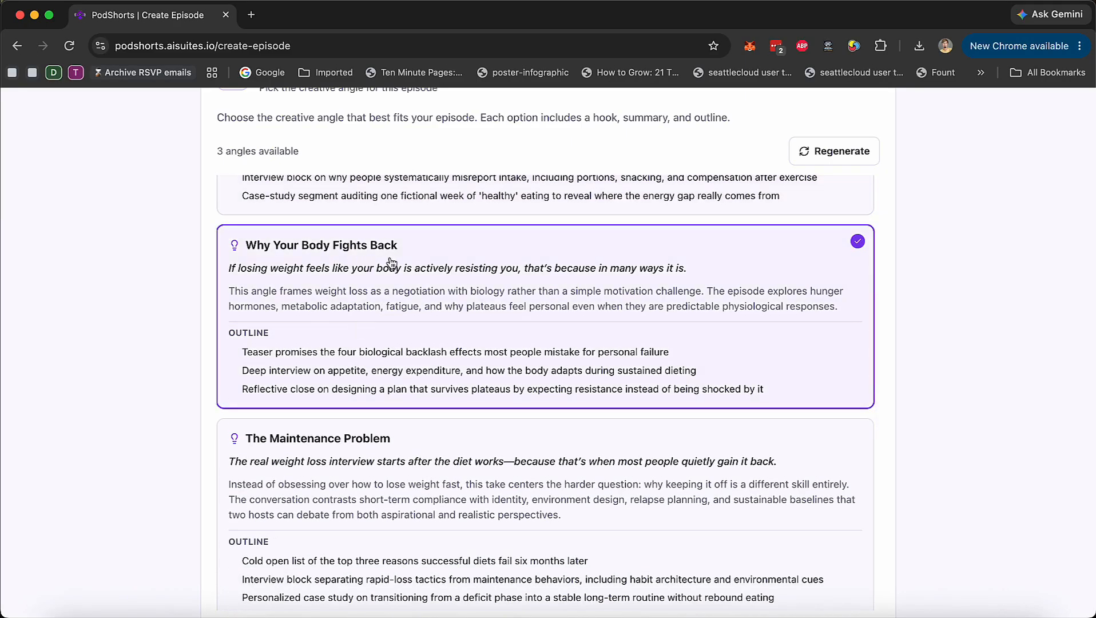
left_click(302, 523)
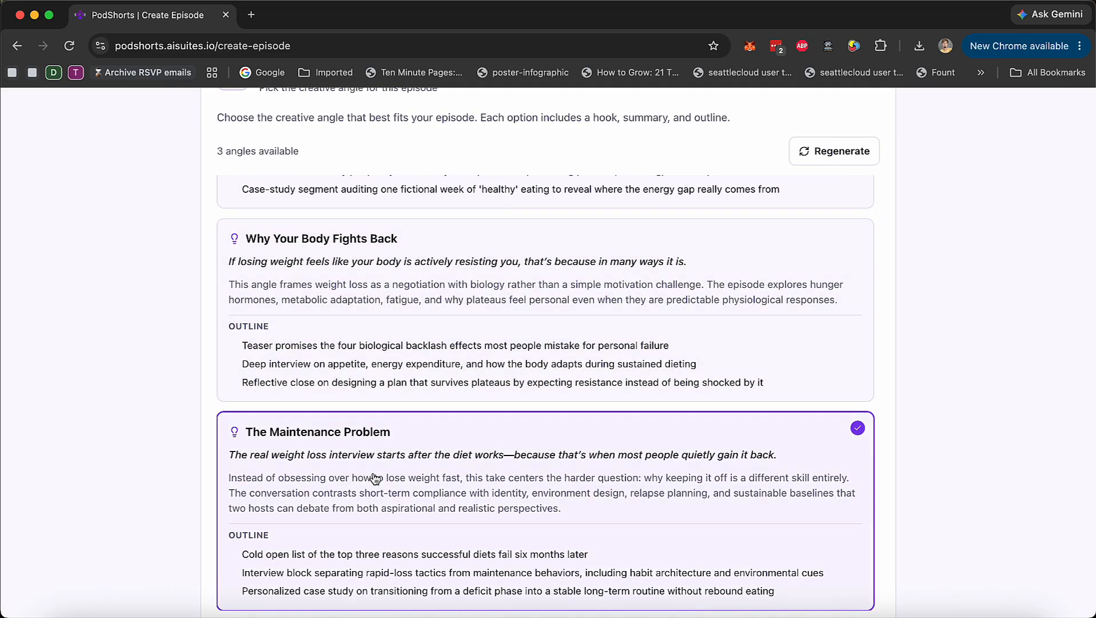
left_click(353, 318)
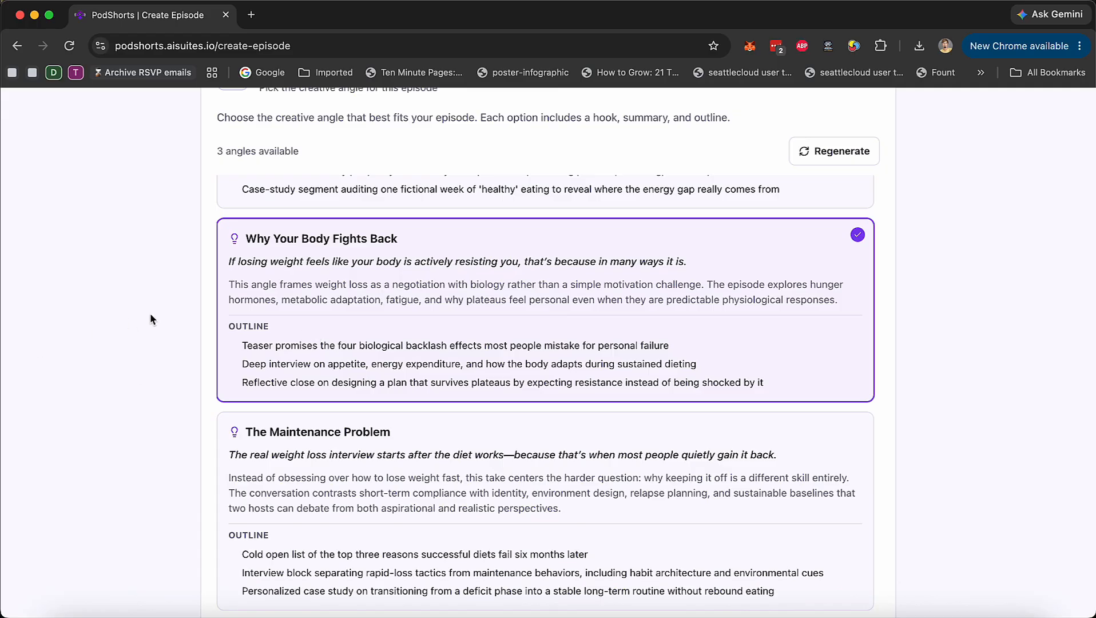
Look over the angle outlines and the regenerate option once more, and proceed to the character selection
scroll(151, 318, "up", 5)
scroll(511, 246, "down", 7)
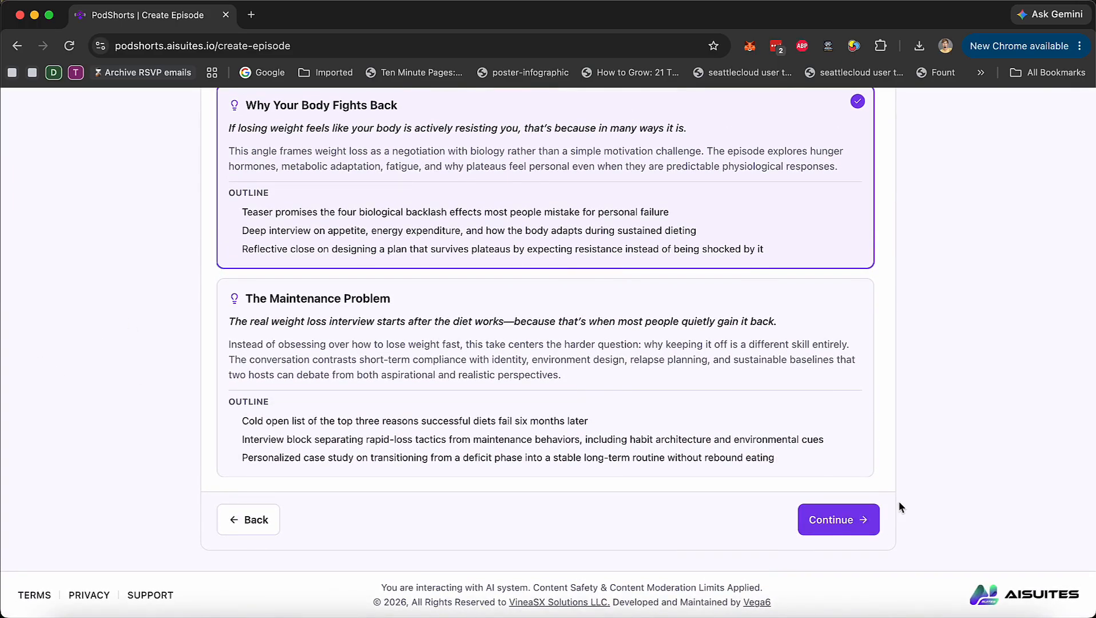
scroll(919, 465, "up", 6)
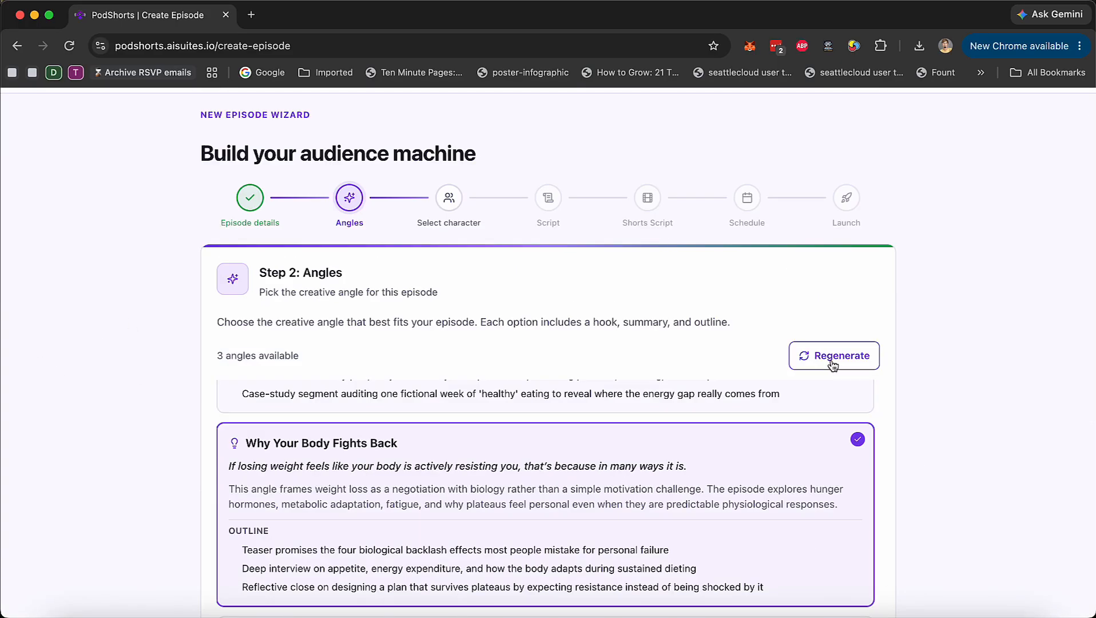
scroll(802, 448, "up", 4)
scroll(972, 372, "down", 5)
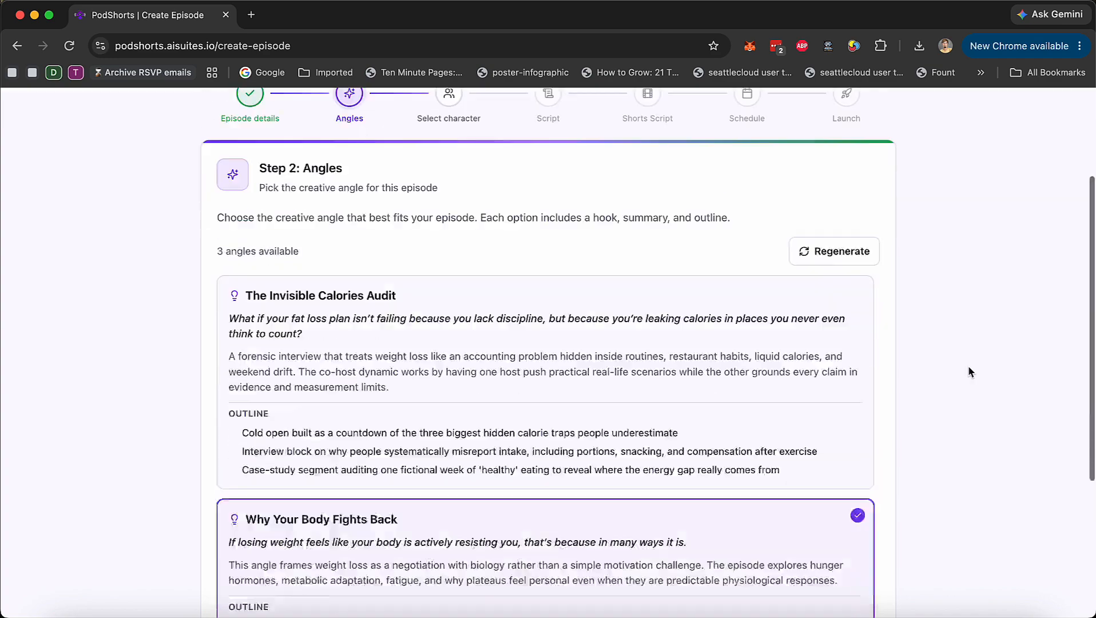
scroll(501, 420, "down", 2)
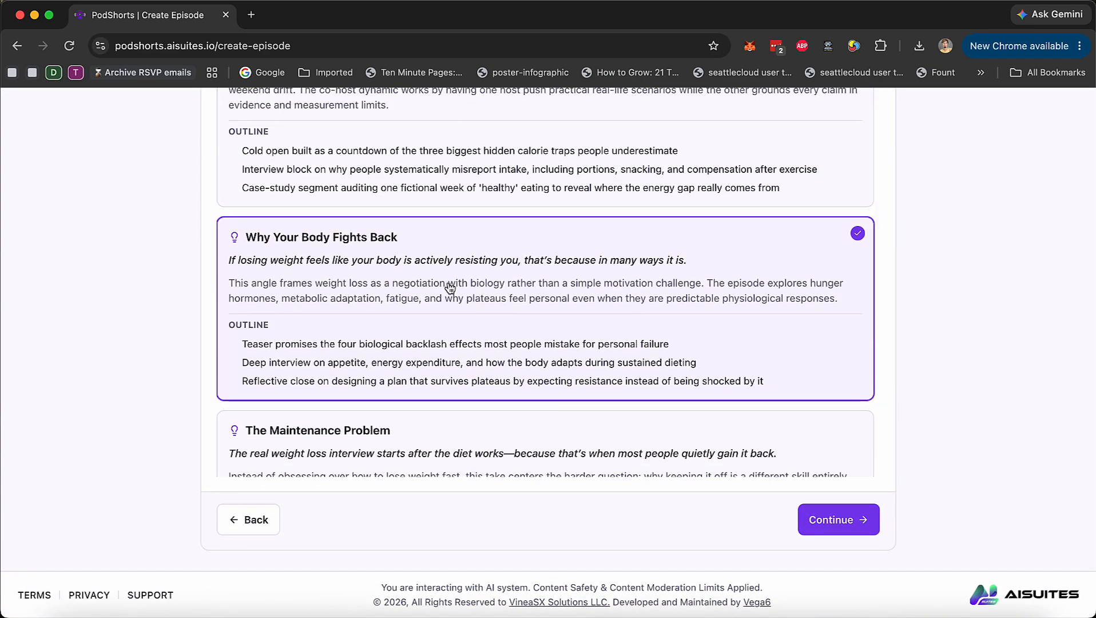
scroll(71, 310, "up", 6)
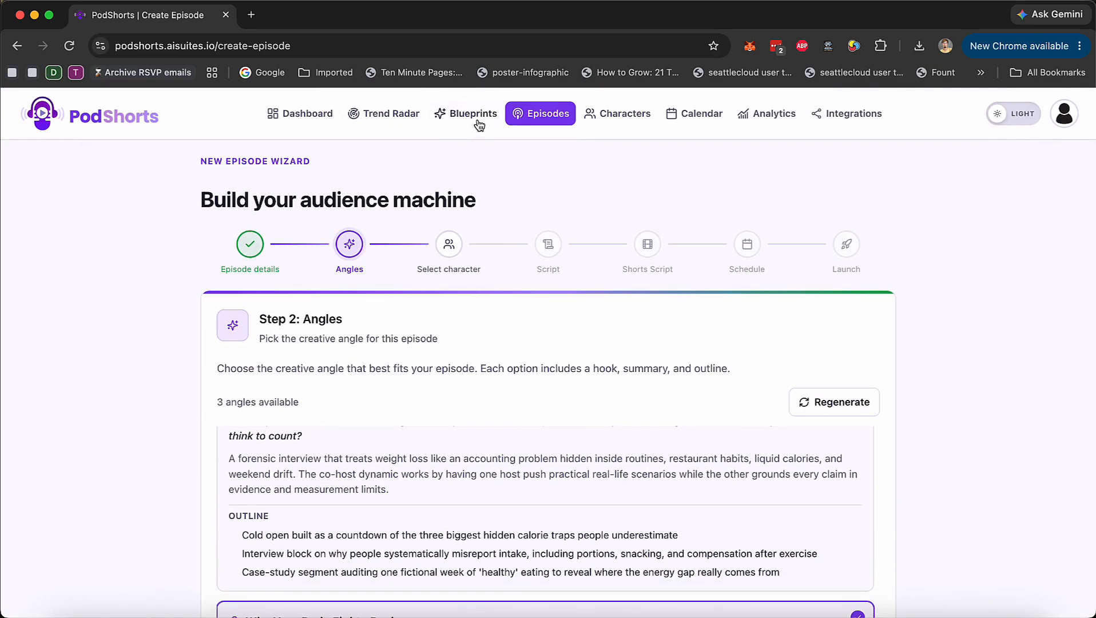
scroll(489, 183, "down", 1)
scroll(497, 240, "down", 6)
left_click(845, 533)
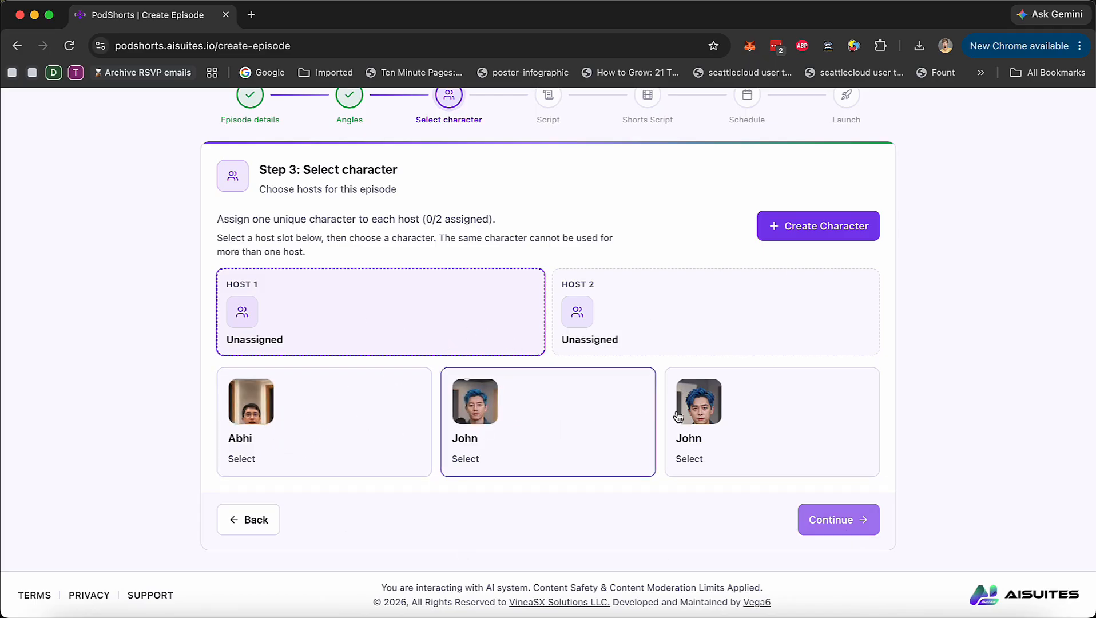
Assign the second listed character, the blue-haired man, to Host 1
scroll(665, 435, "up", 3)
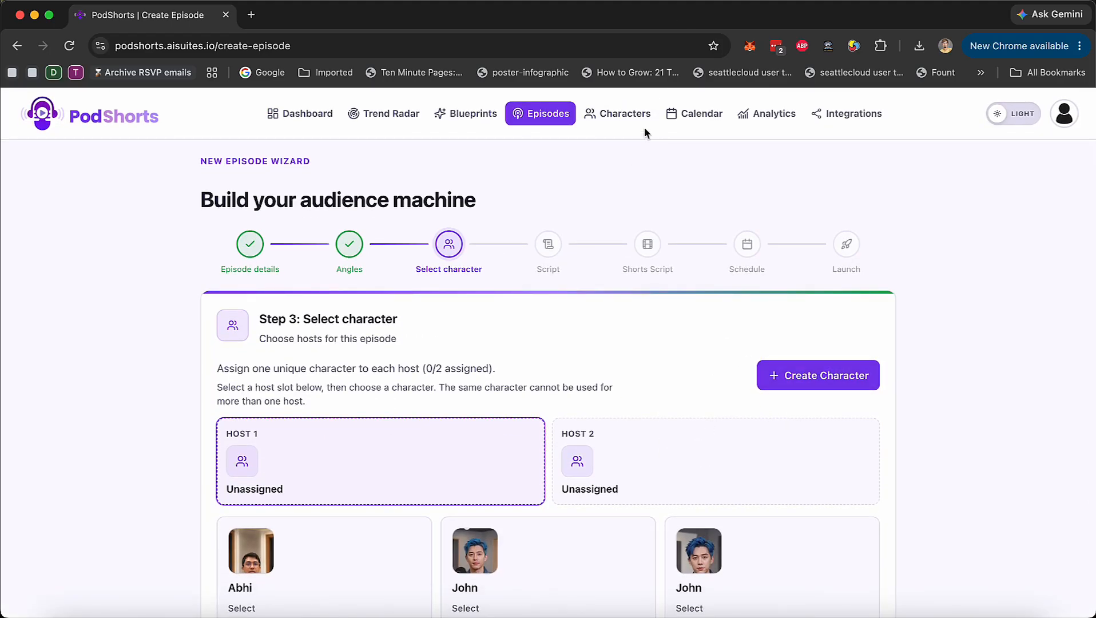
scroll(721, 337, "down", 3)
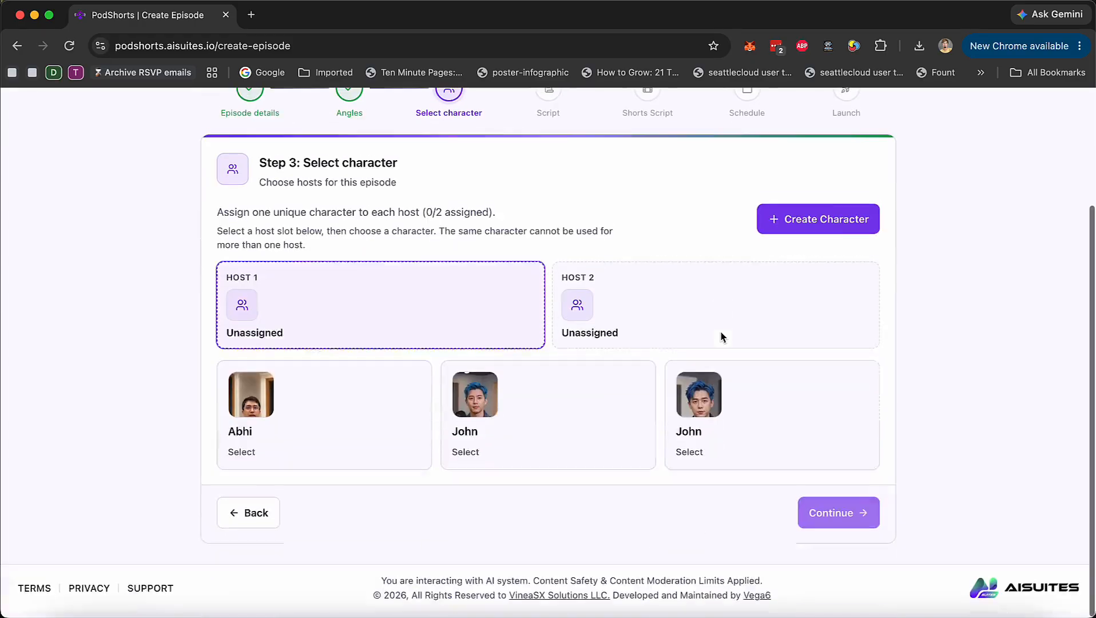
left_click(599, 416)
Look over the generate and upload options for a new character, and start creating an AI-generated one
left_click(816, 231)
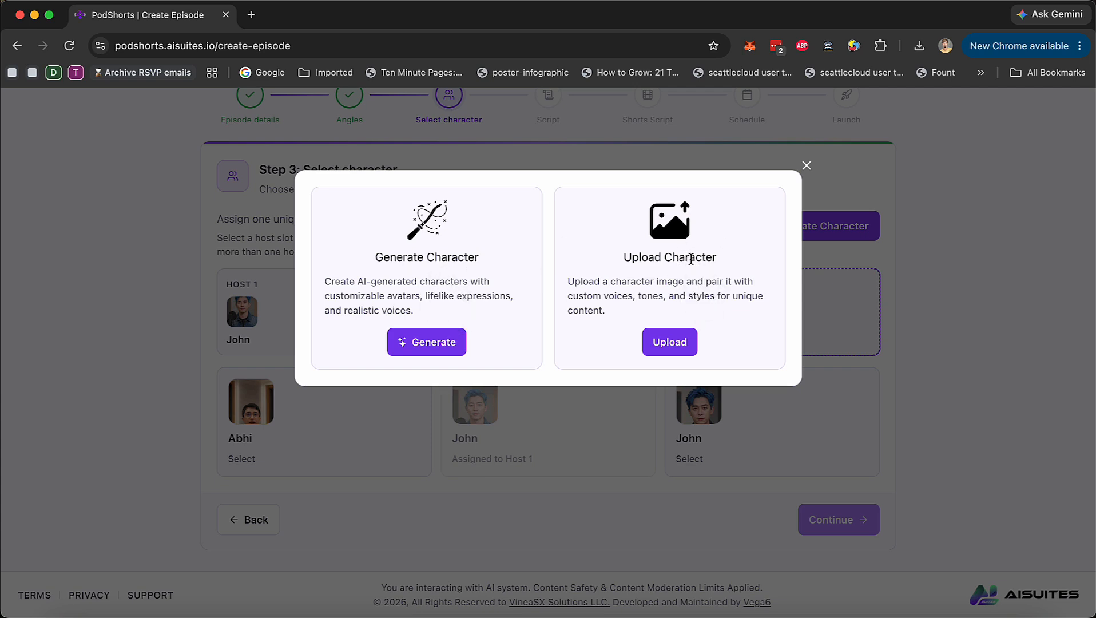
left_click(807, 165)
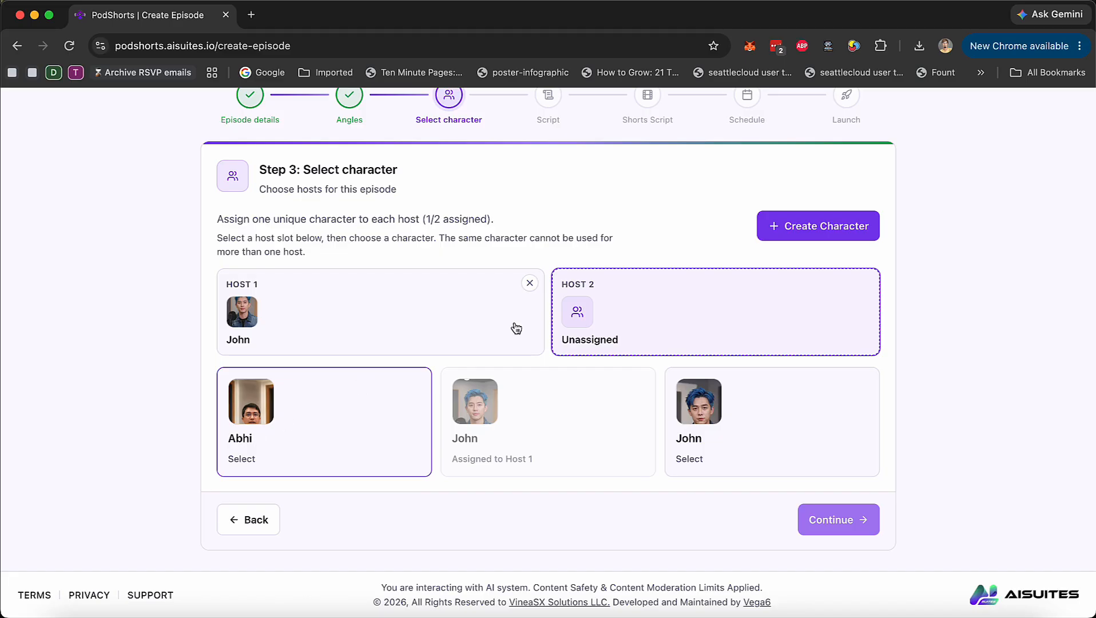
left_click(821, 220)
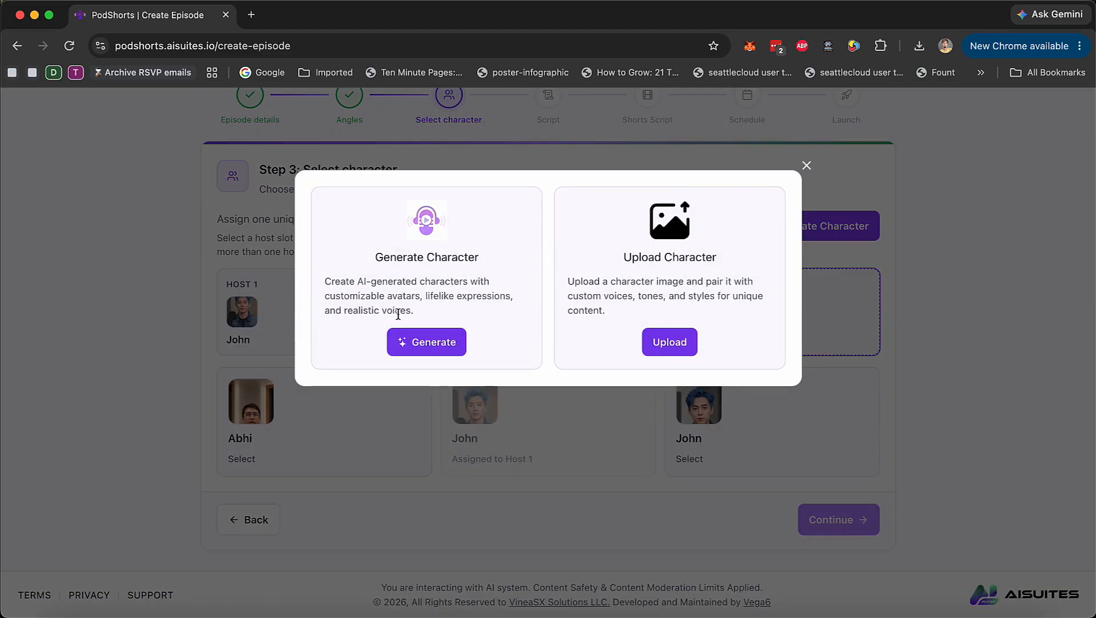
left_click(427, 345)
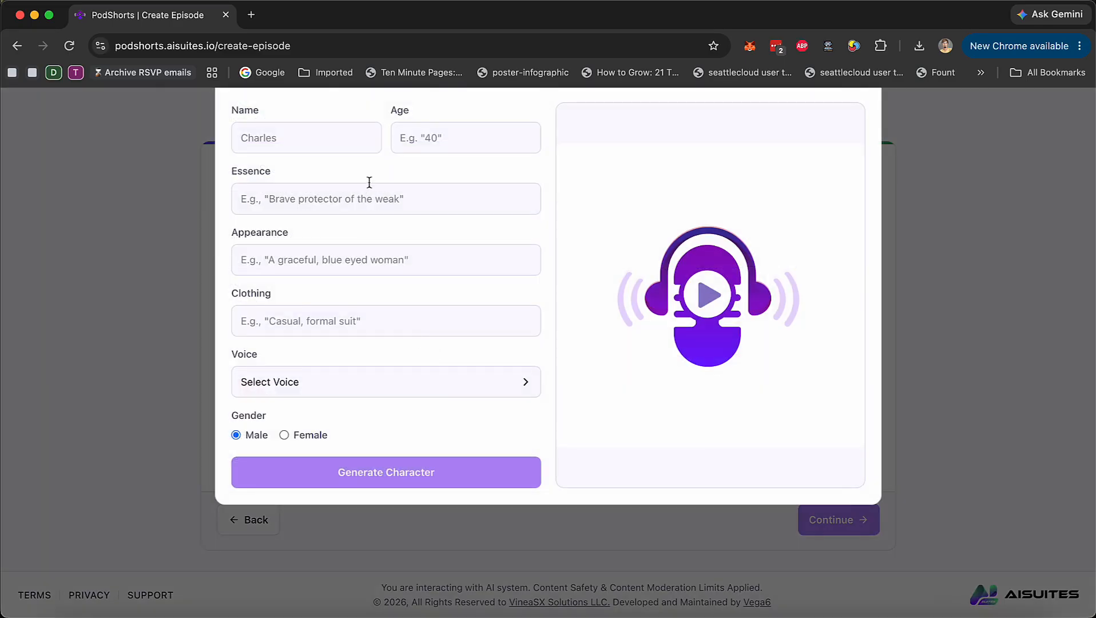
Enter the character's name, age 25, essence "young scientist and doctor", appearance "smart looking eye glasses wearing man from US" and clothing "formal"
left_click(325, 178)
type("Max")
key("Tab")
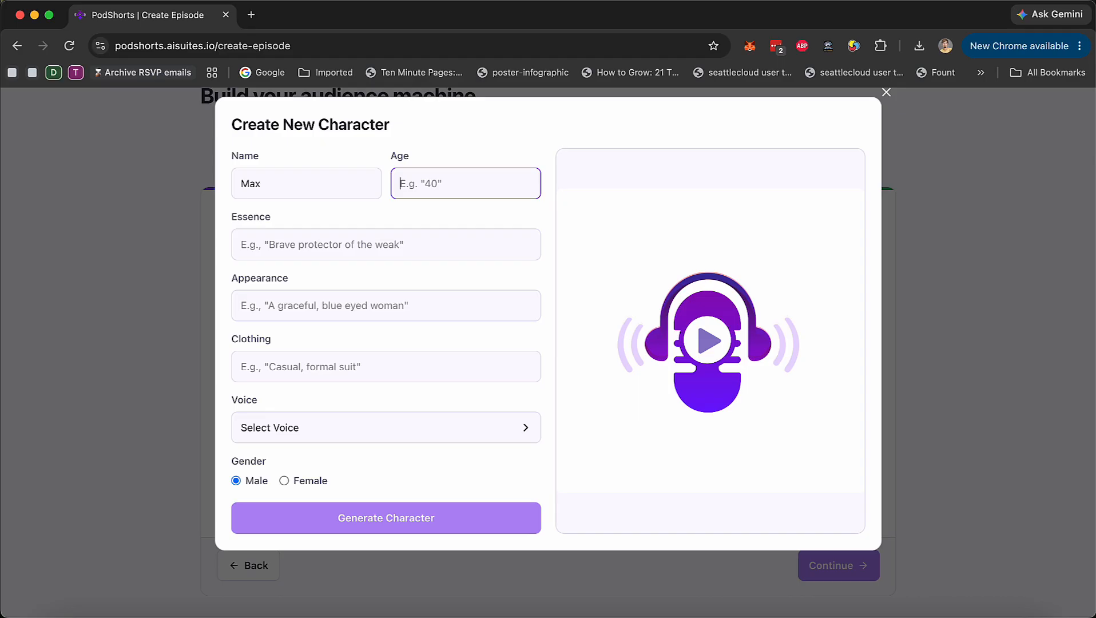
type("25")
key("Tab")
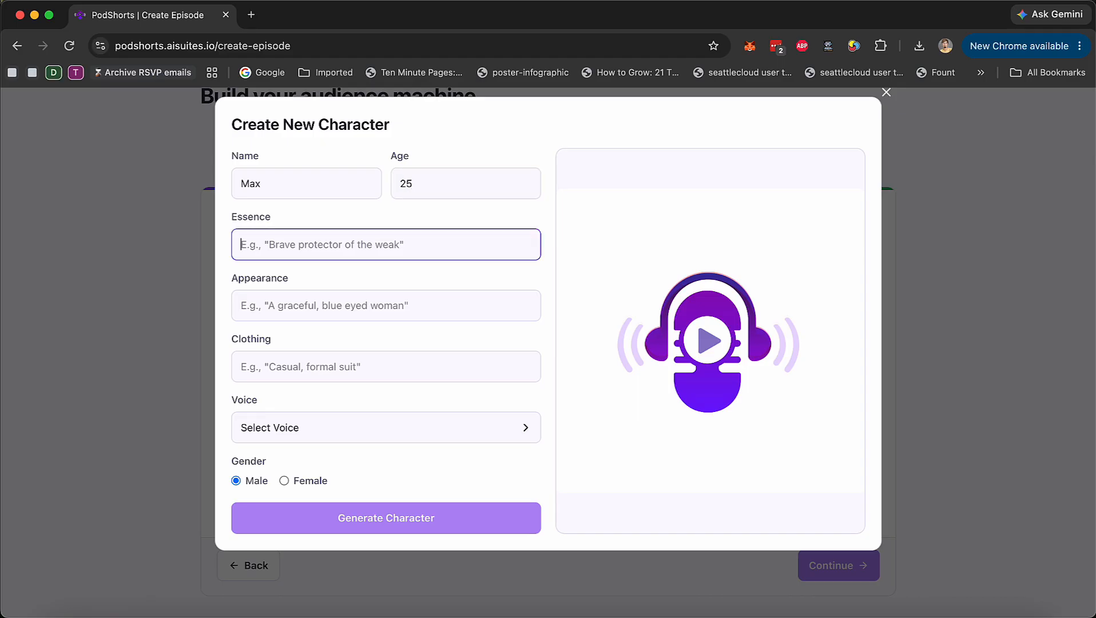
type("young scientist and doctor")
left_click(446, 306)
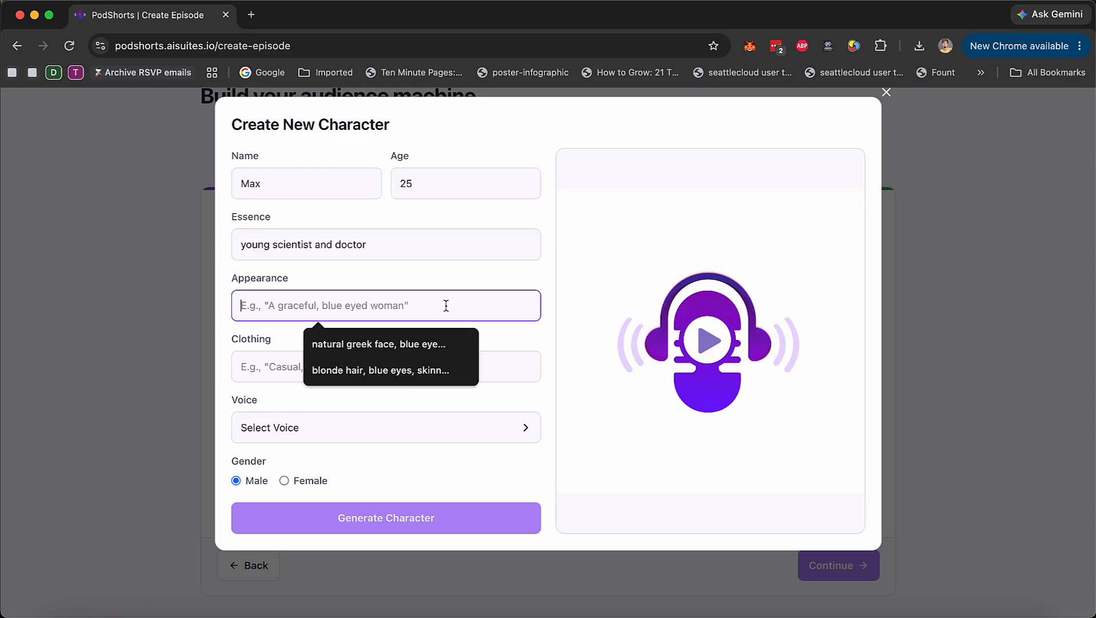
type("s")
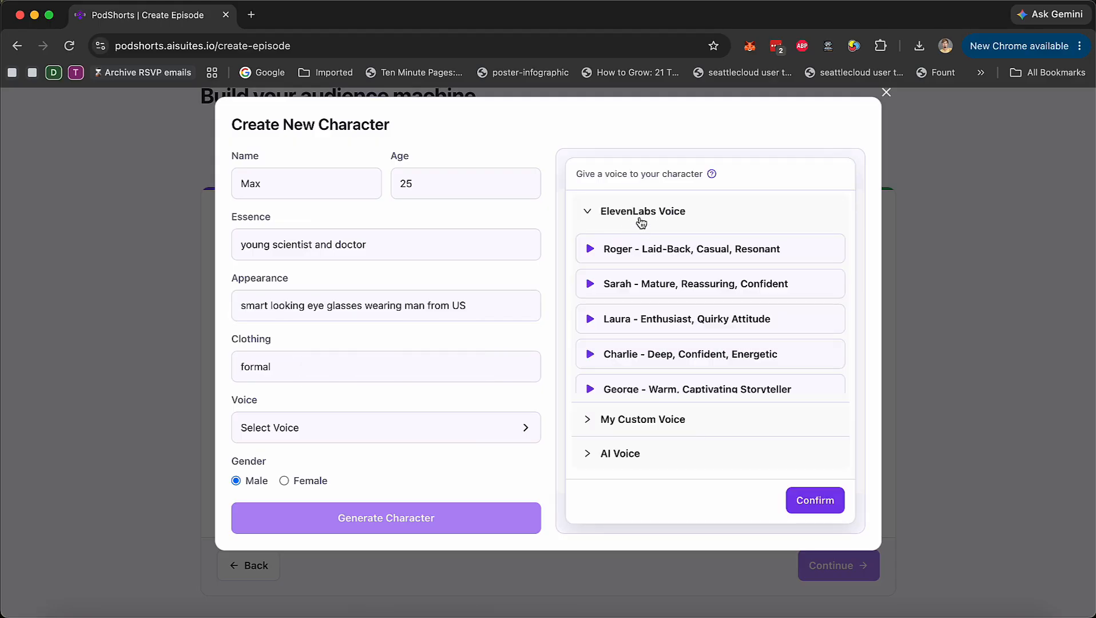
Look over the ElevenLabs, custom and AI voice options available for the new character
left_click(641, 218)
left_click(636, 252)
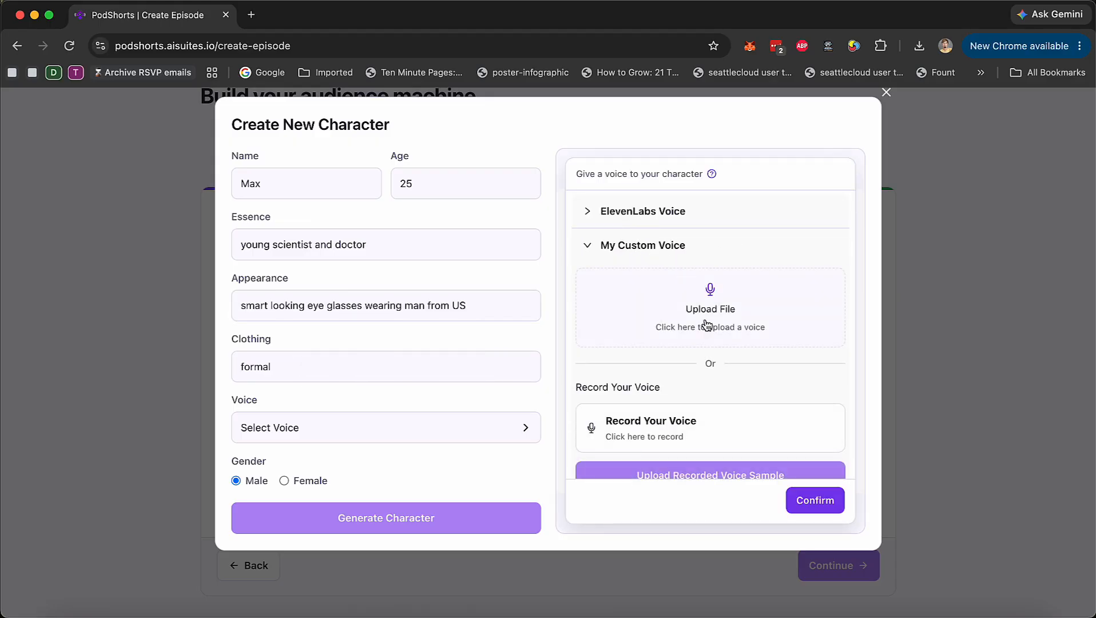
scroll(693, 317, "down", 3)
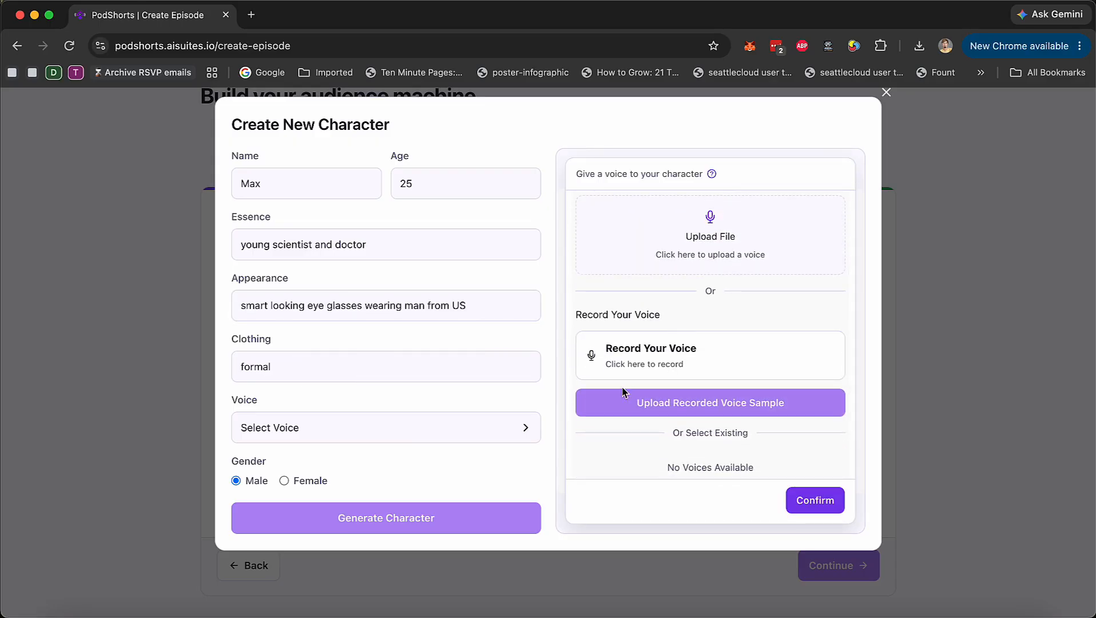
scroll(662, 350, "up", 3)
left_click(643, 245)
left_click(620, 280)
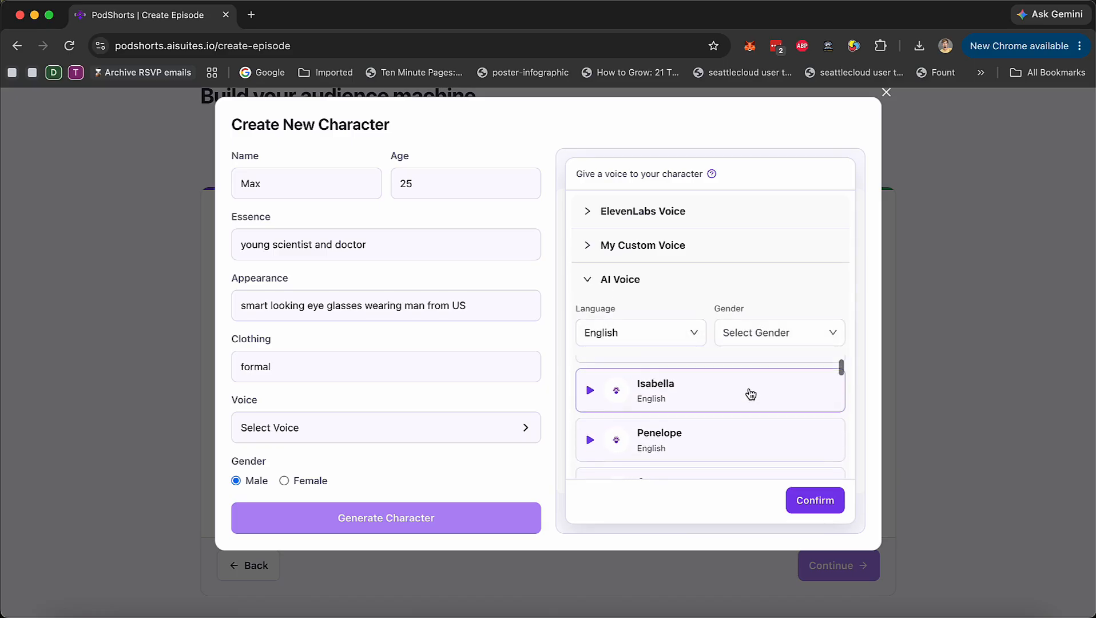
left_click(617, 281)
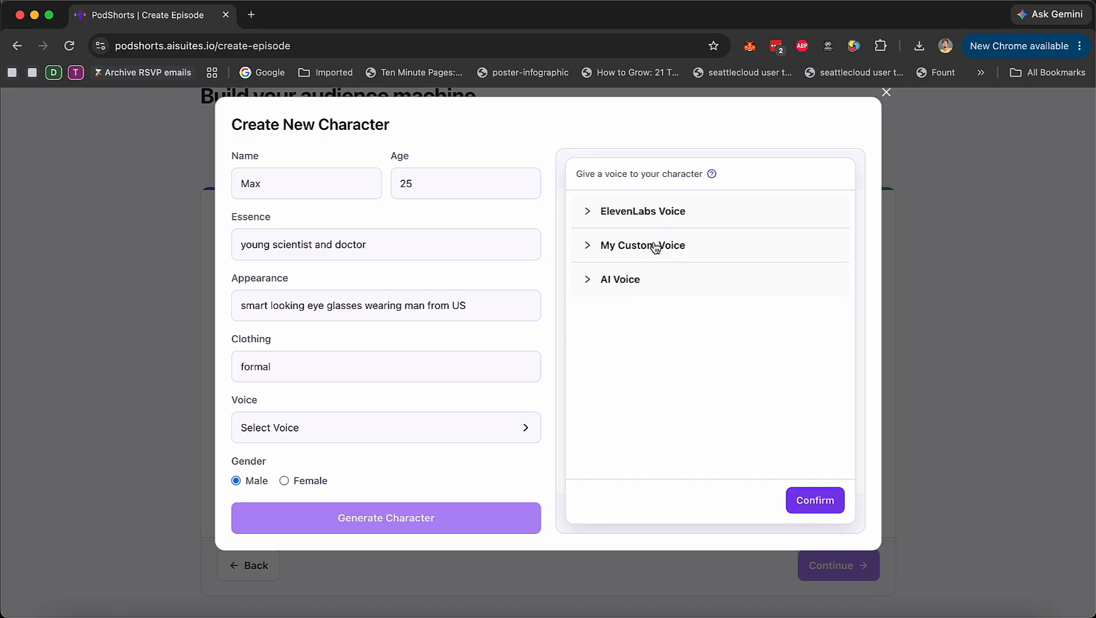
Give the character the English AI voice Noah and generate the male character
left_click(624, 284)
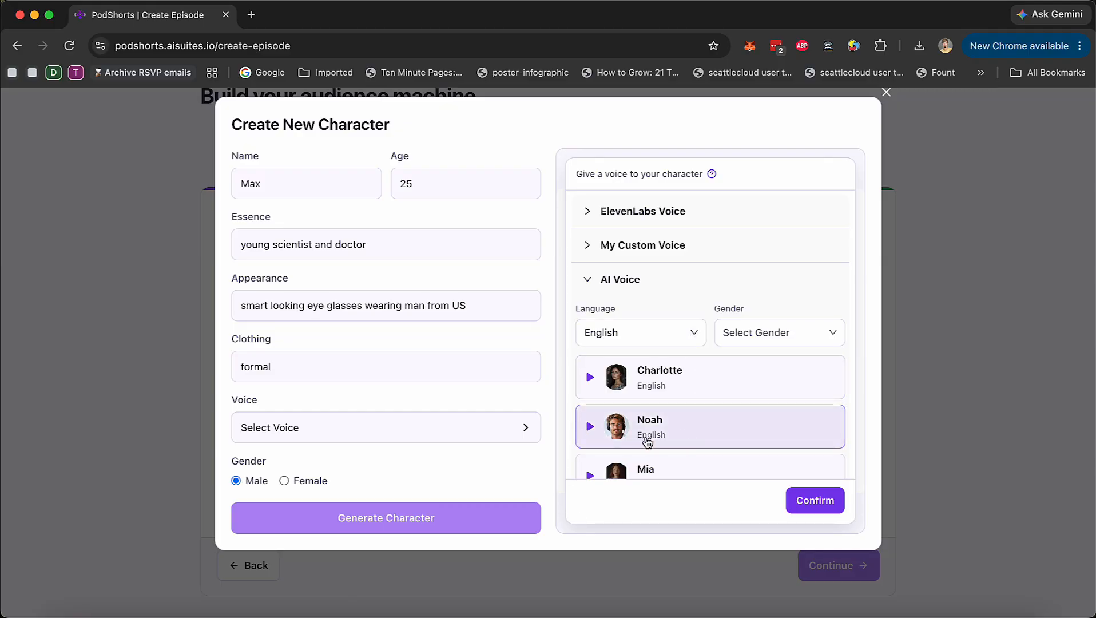
left_click(821, 506)
scroll(355, 472, "down", 1)
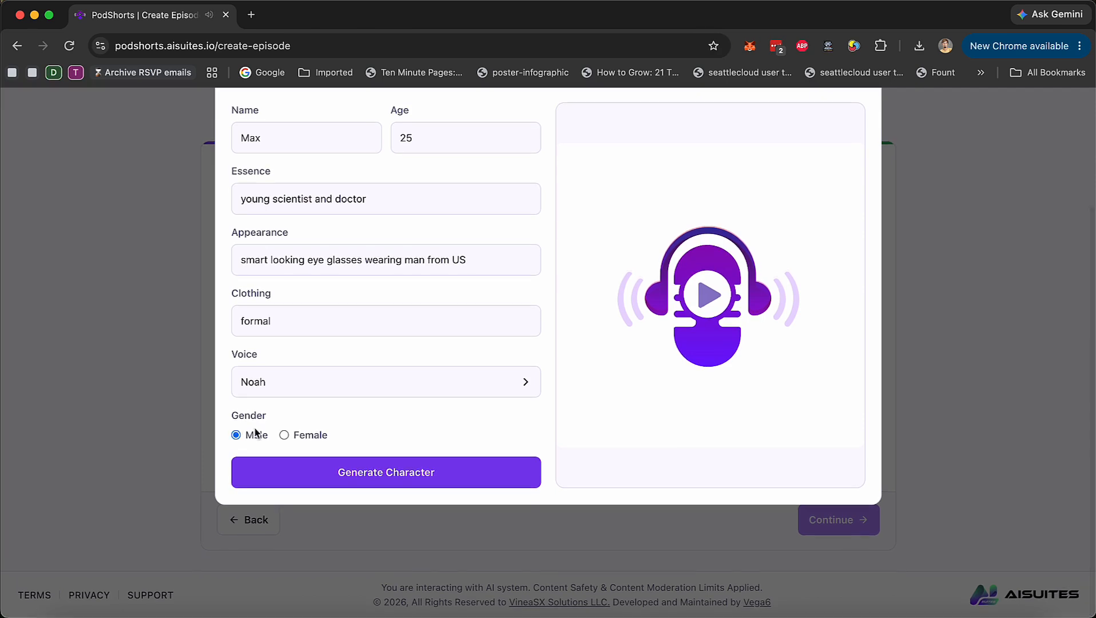
left_click(394, 475)
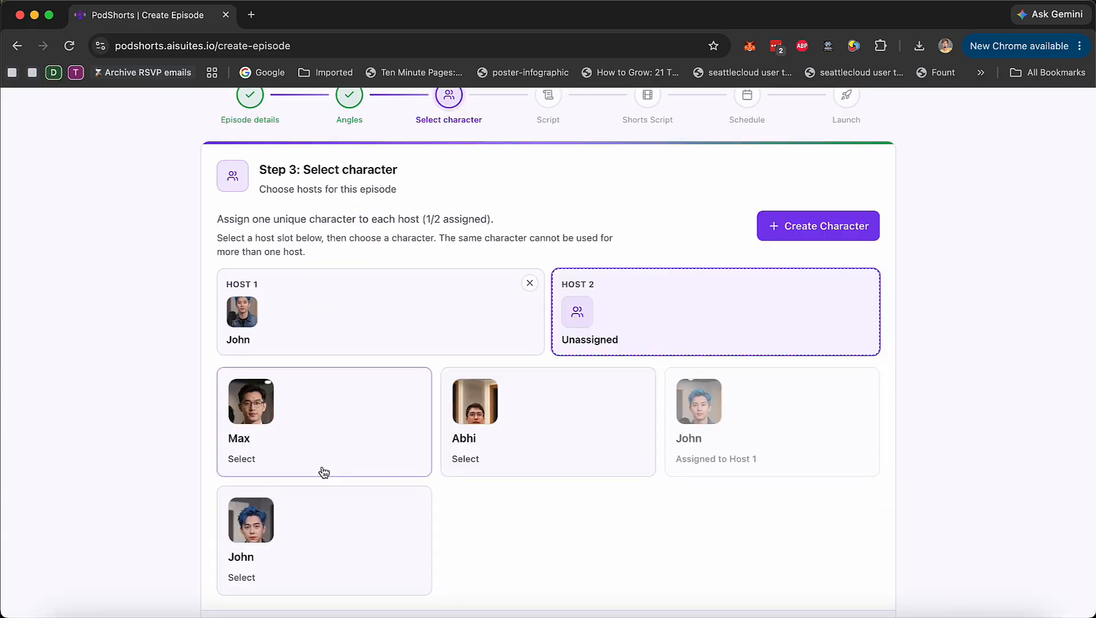
Assign the newly generated character with glasses to Host 2 and proceed to the episode script
left_click(321, 419)
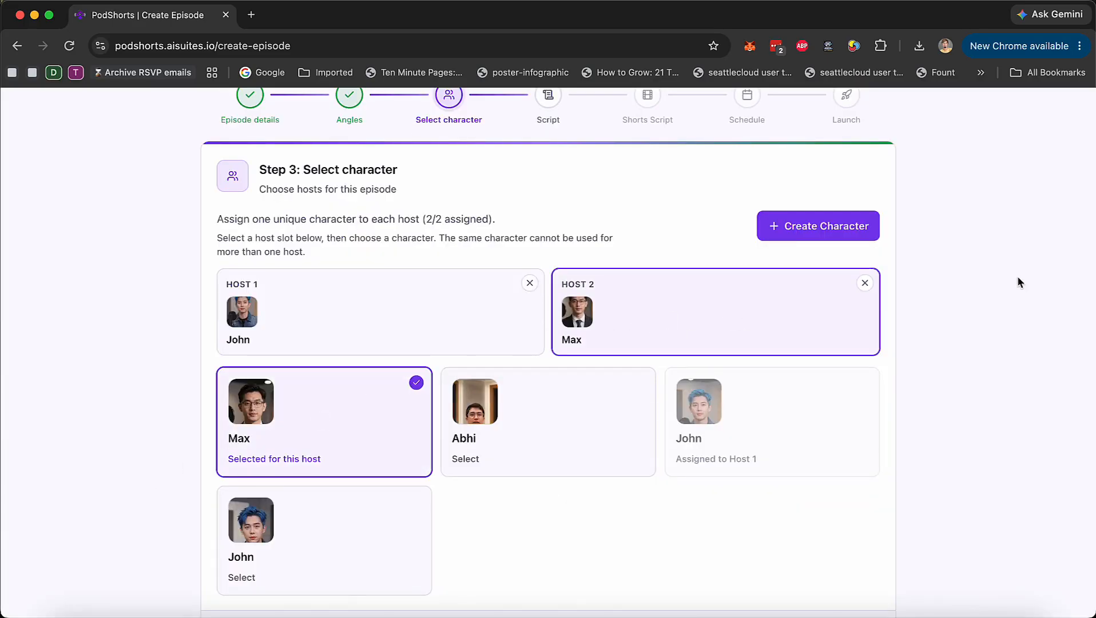
scroll(705, 494, "down", 2)
left_click(842, 520)
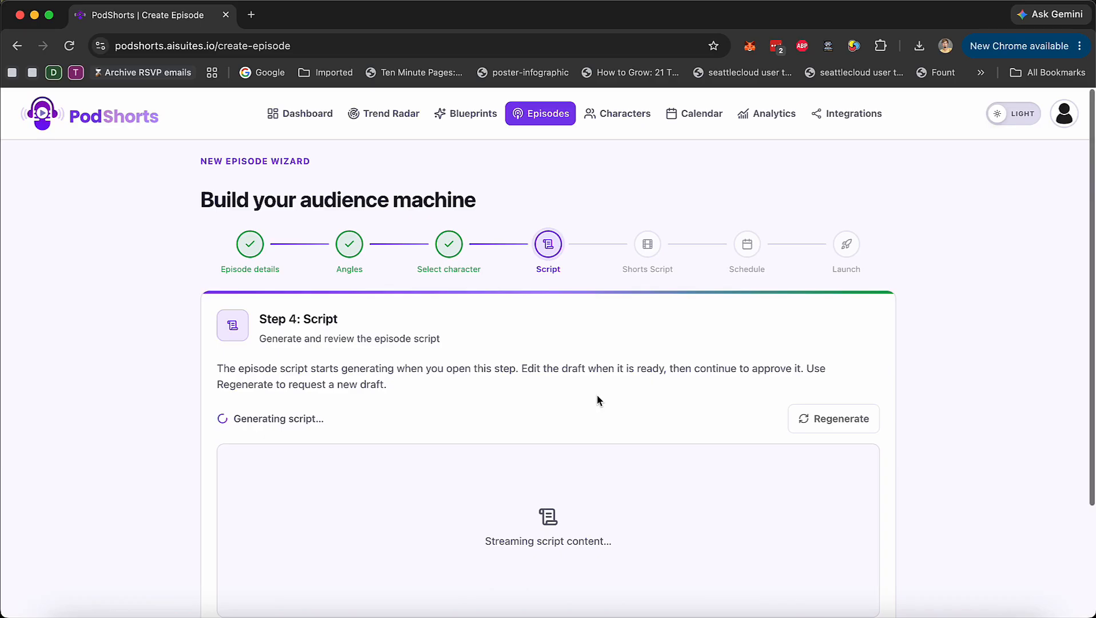
Review the generated episode script from the hook to the CTA, and approve it to continue to the shorts scripts
scroll(599, 399, "down", 3)
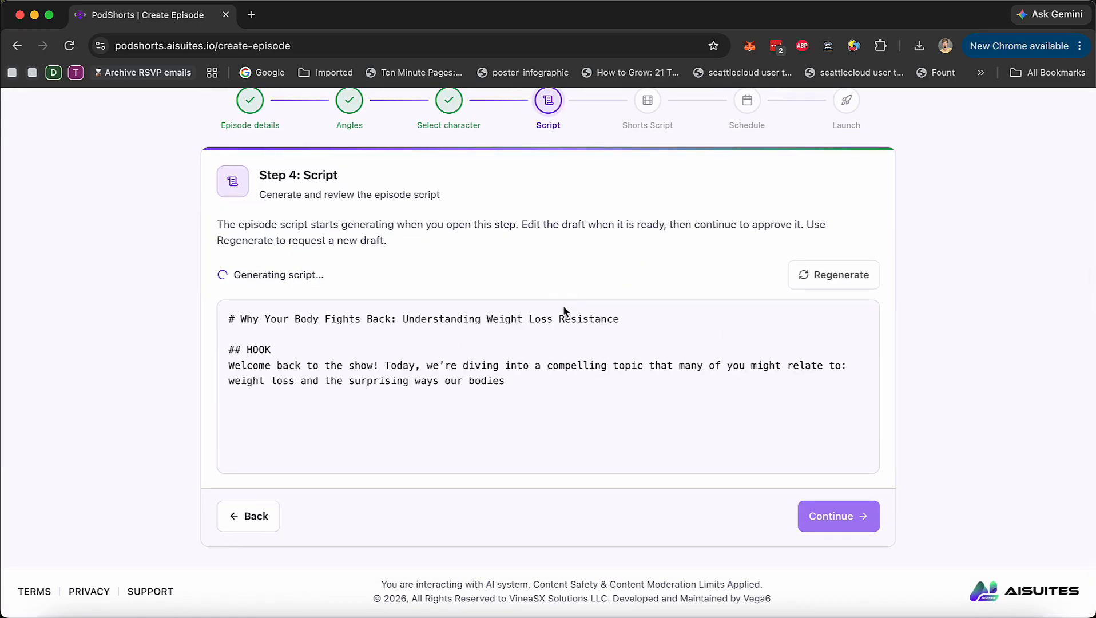
scroll(394, 365, "down", 2)
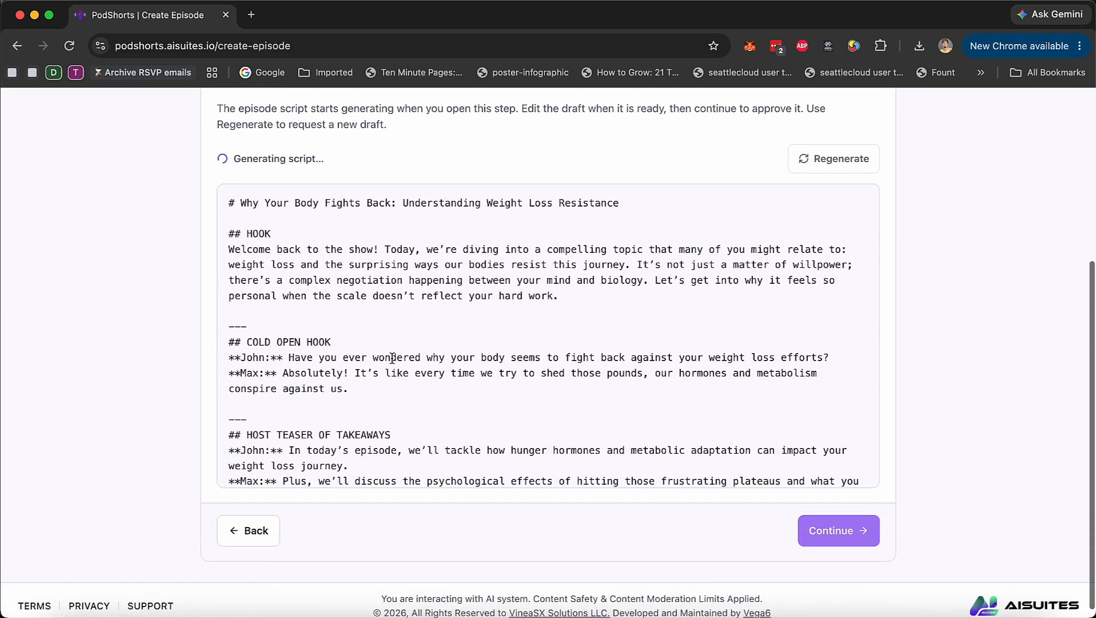
scroll(393, 364, "down", 3)
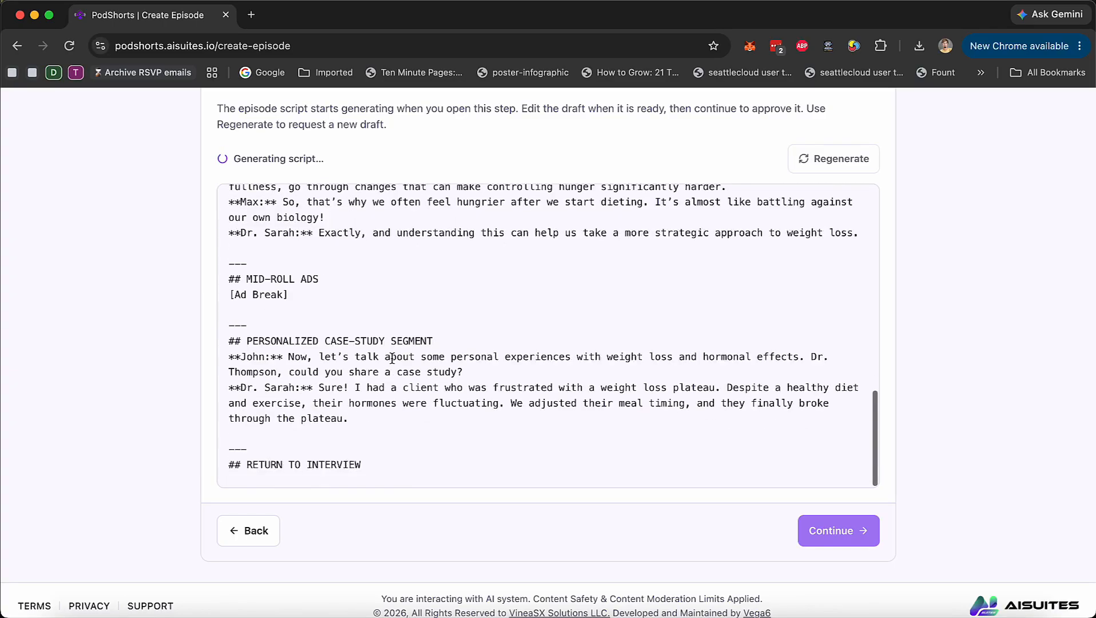
scroll(374, 366, "down", 2)
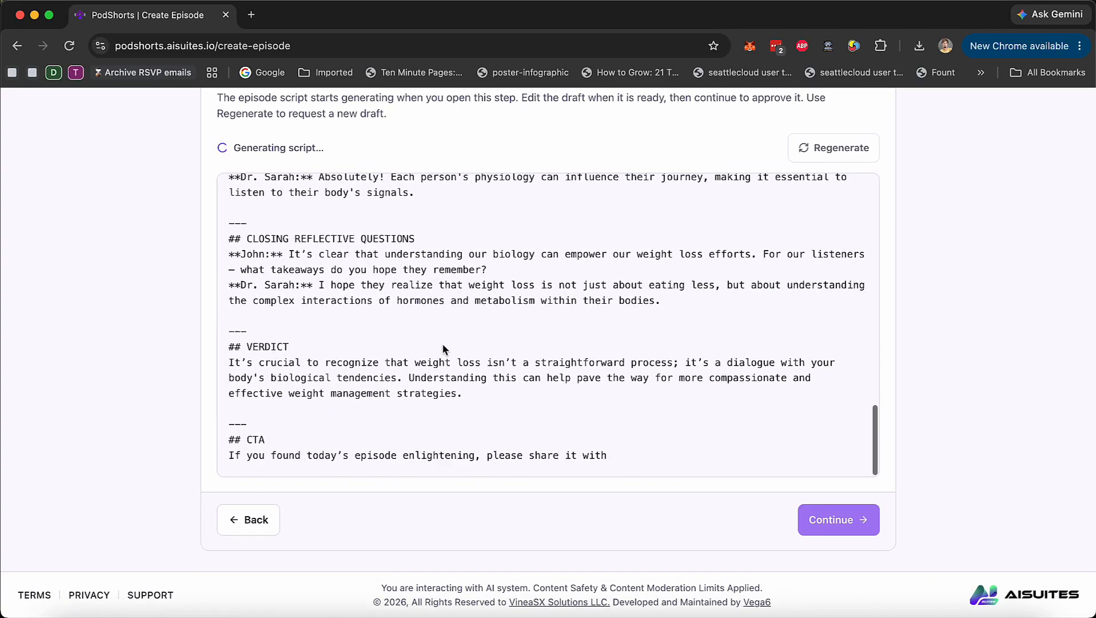
scroll(443, 345, "down", 20)
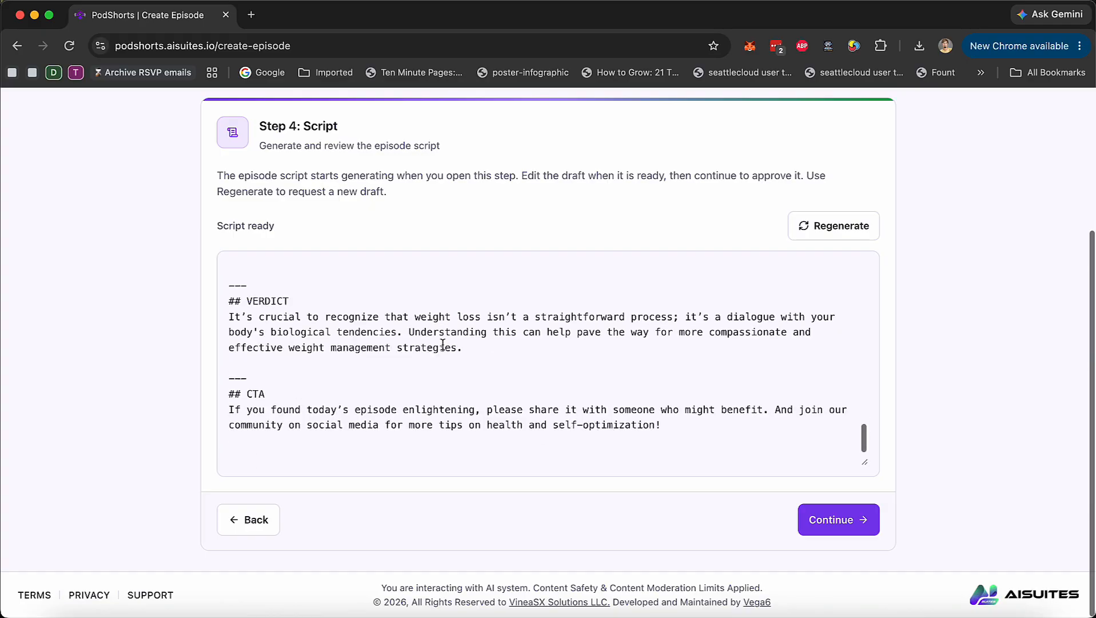
scroll(442, 344, "up", 20)
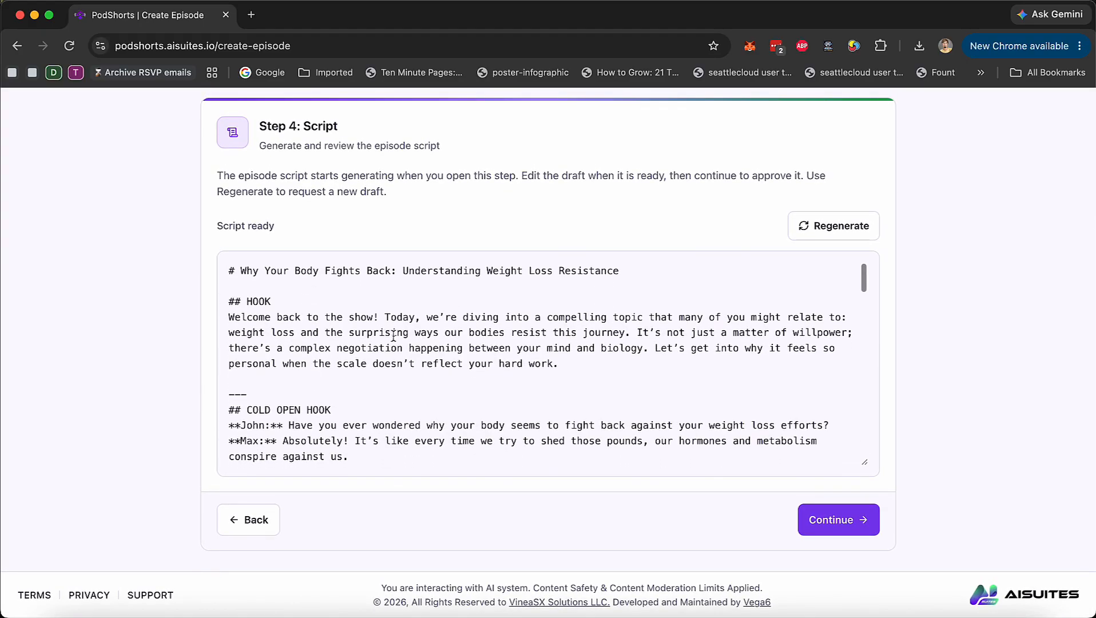
left_click(845, 521)
Review the title, hook and spoken text of each short script cut from the episode
scroll(978, 412, "up", 2)
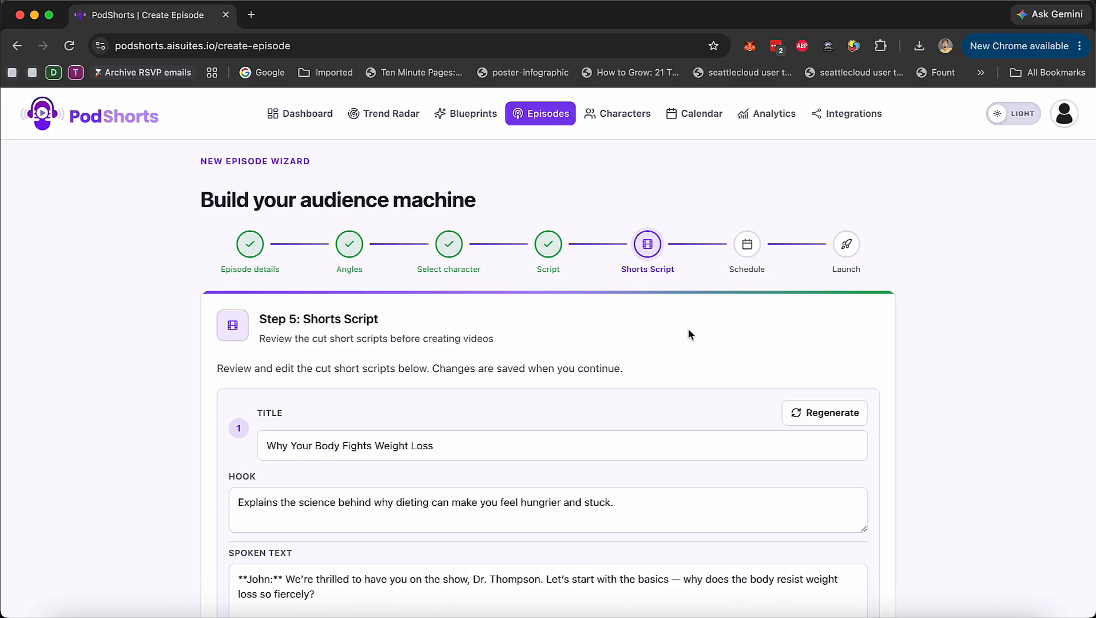
scroll(688, 327, "down", 1)
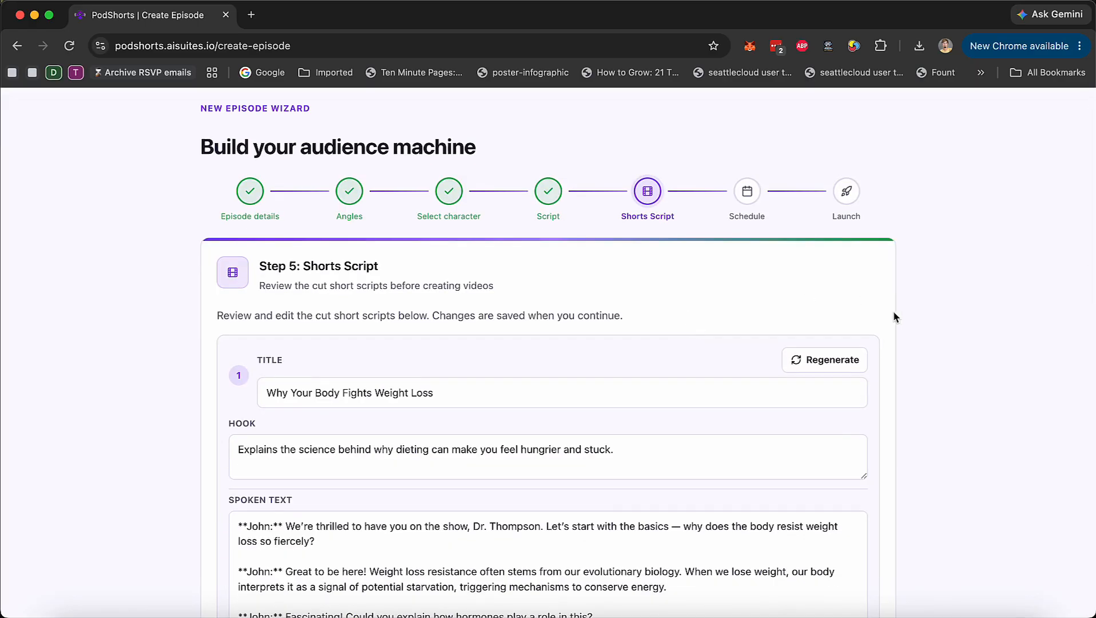
scroll(924, 363, "down", 1)
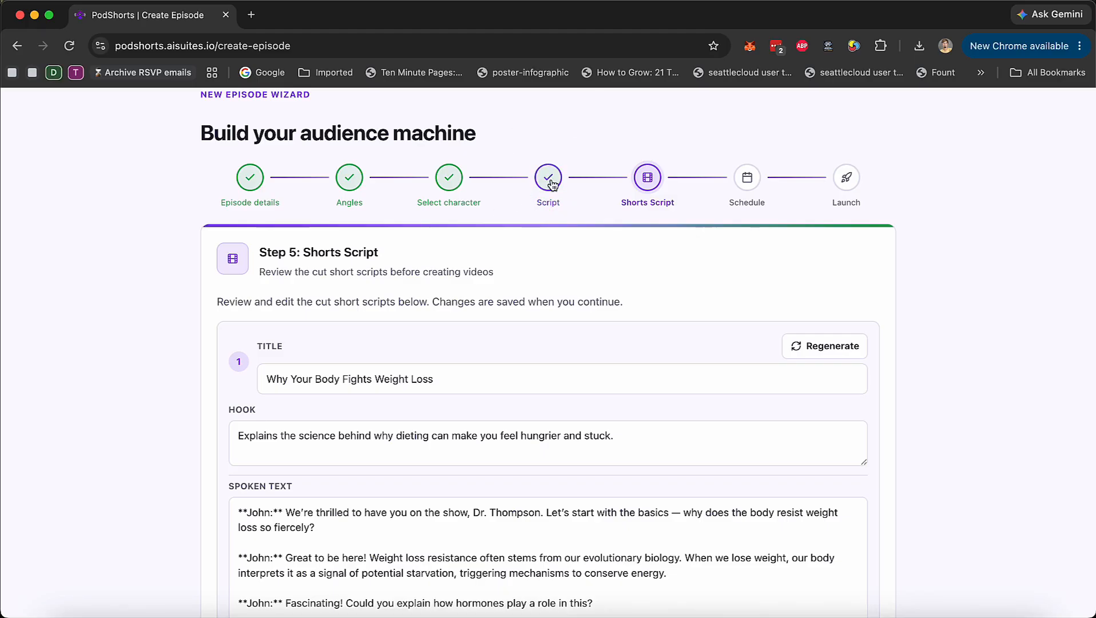
scroll(932, 452, "down", 15)
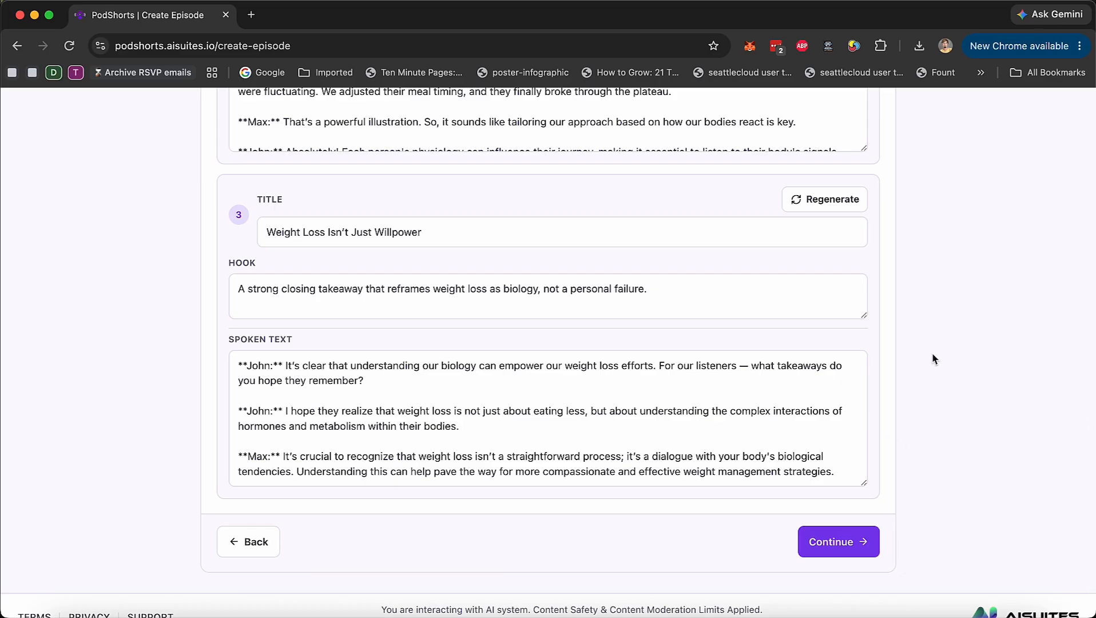
scroll(933, 354, "up", 20)
scroll(932, 358, "up", 2)
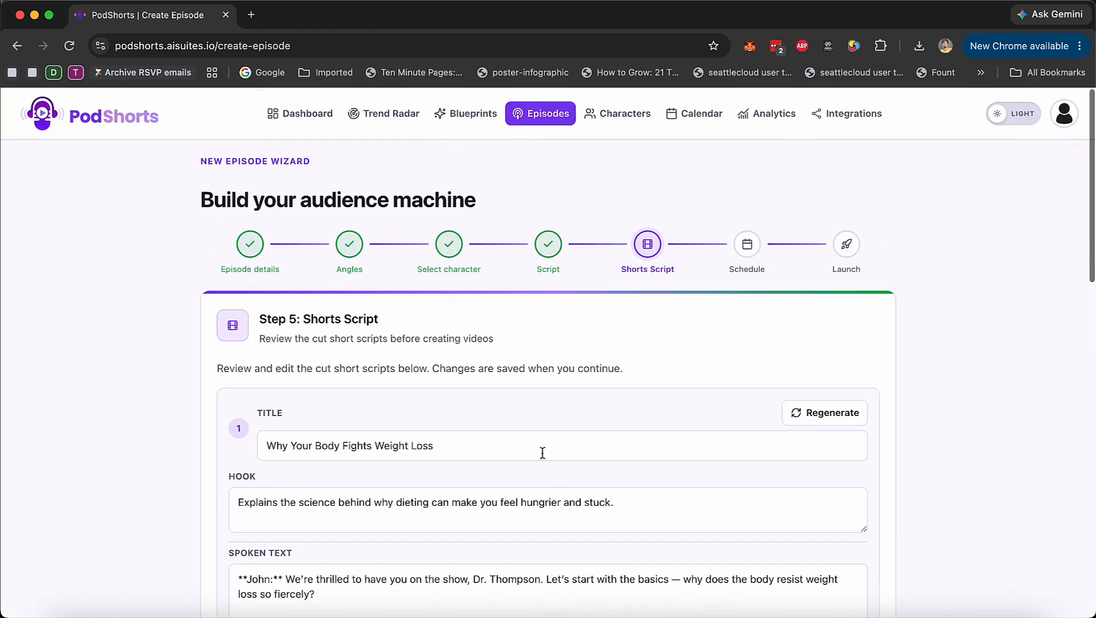
scroll(743, 395, "down", 5)
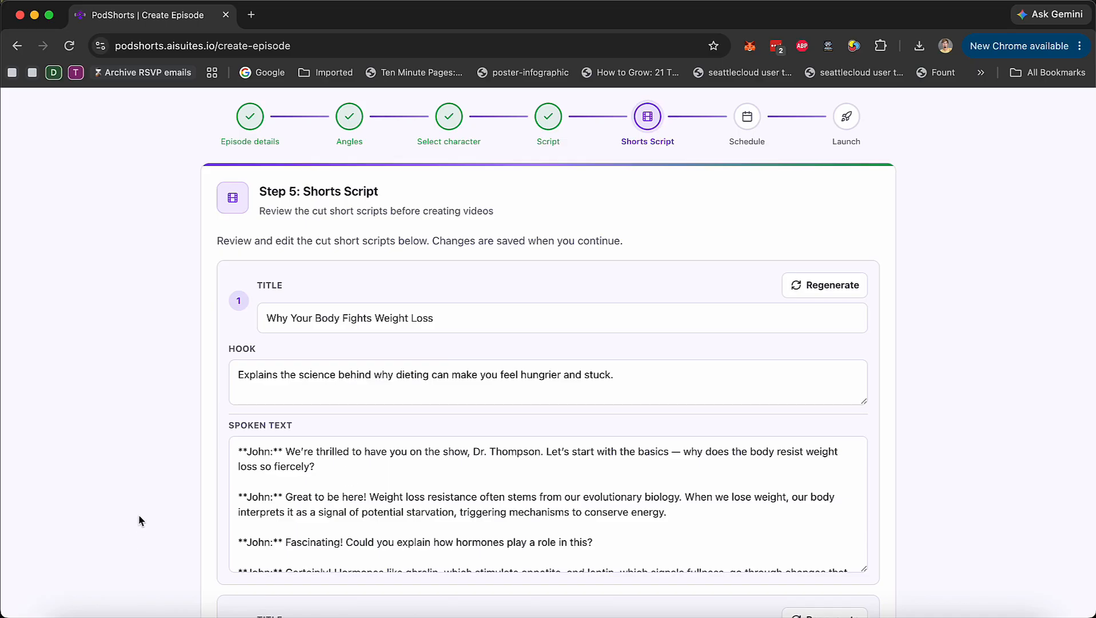
scroll(139, 519, "down", 3)
scroll(411, 287, "down", 15)
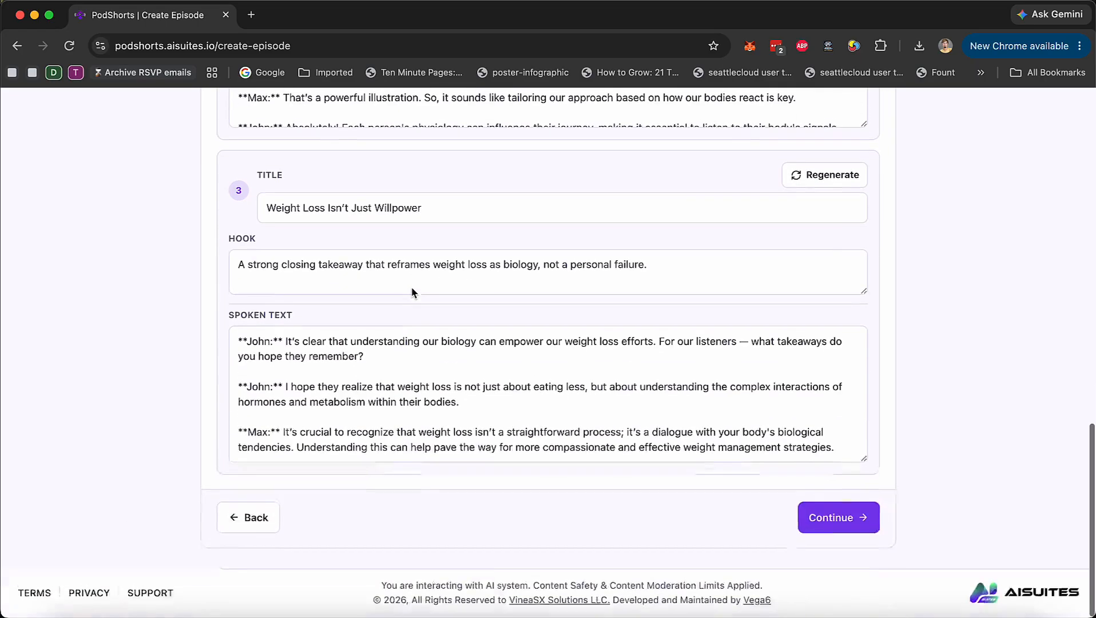
scroll(159, 560, "up", 10)
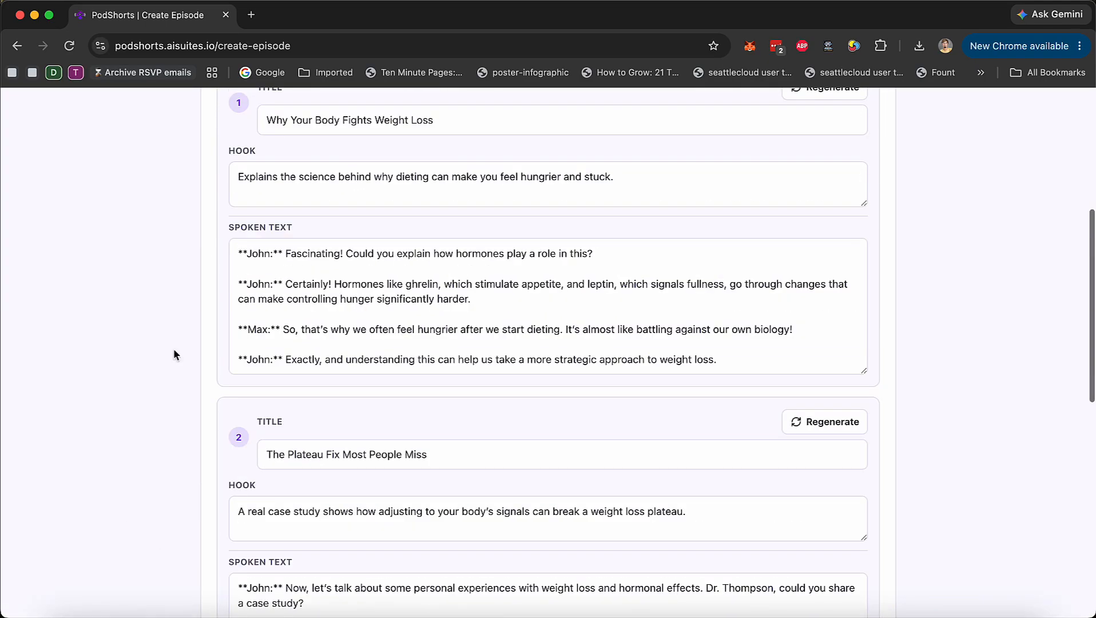
scroll(201, 265, "down", 10)
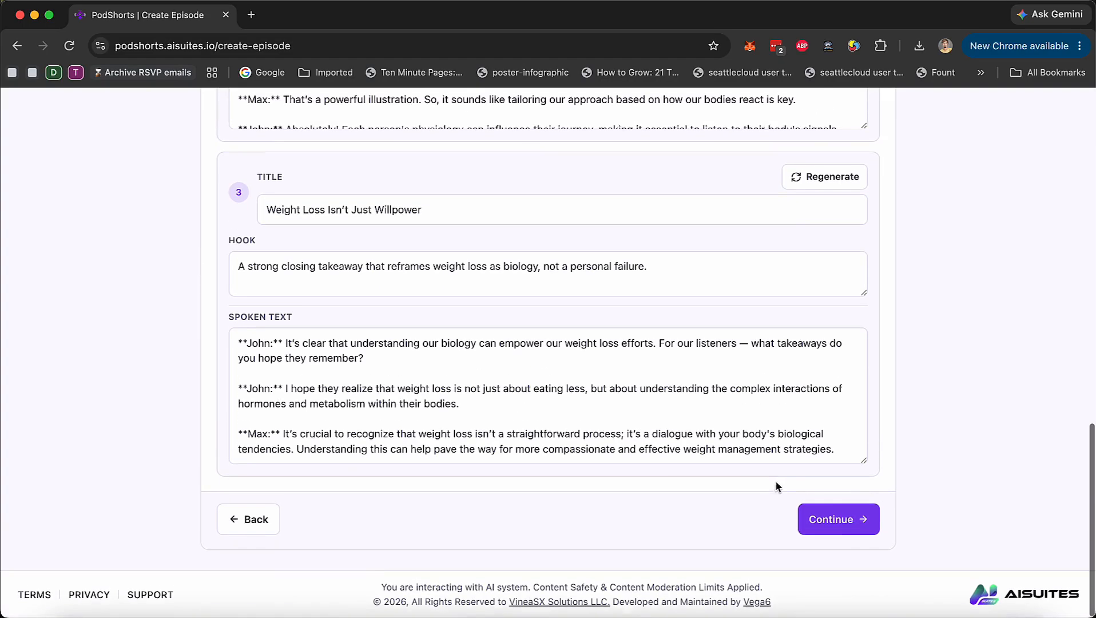
Accept the shorts scripts, look over the scheduling options and connected social accounts, and choose Manual Schedule
left_click(824, 518)
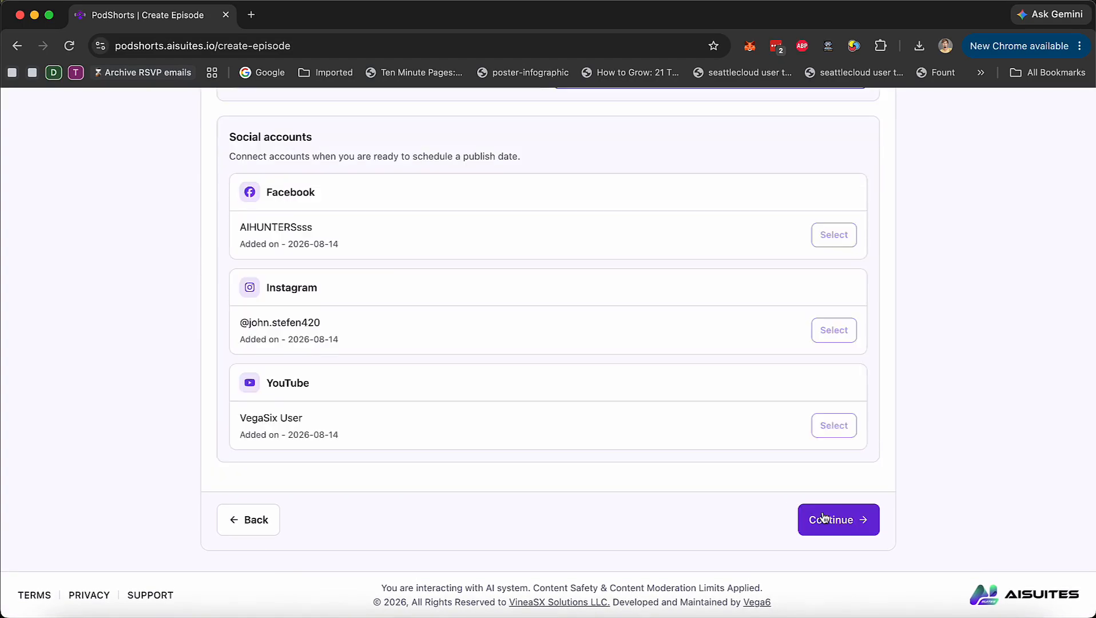
scroll(385, 455, "up", 6)
scroll(593, 454, "down", 6)
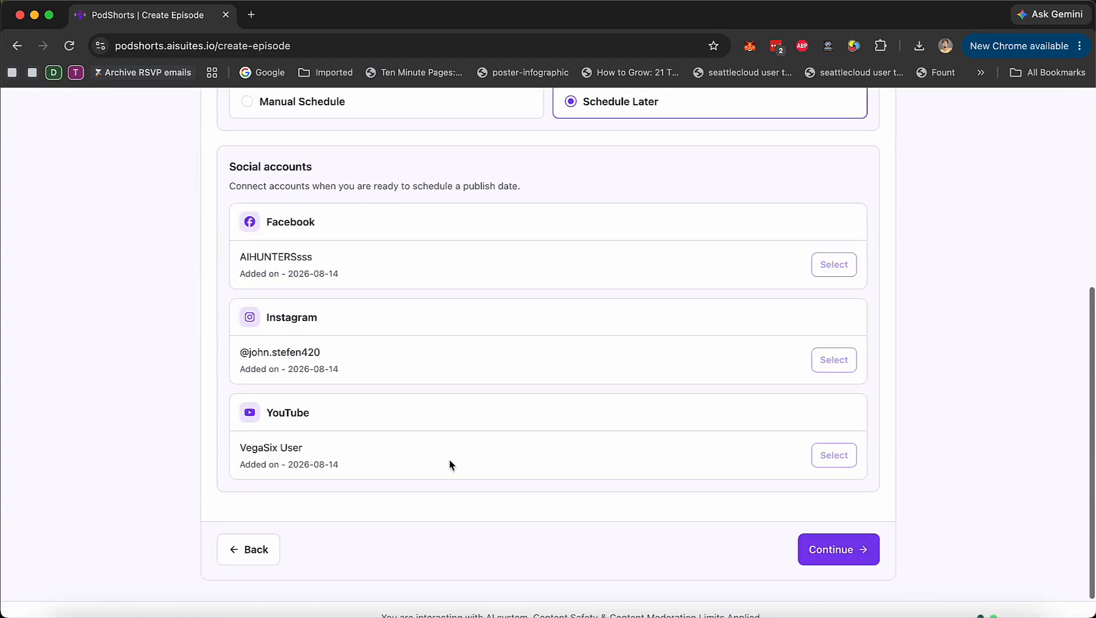
scroll(569, 486, "up", 5)
left_click(297, 391)
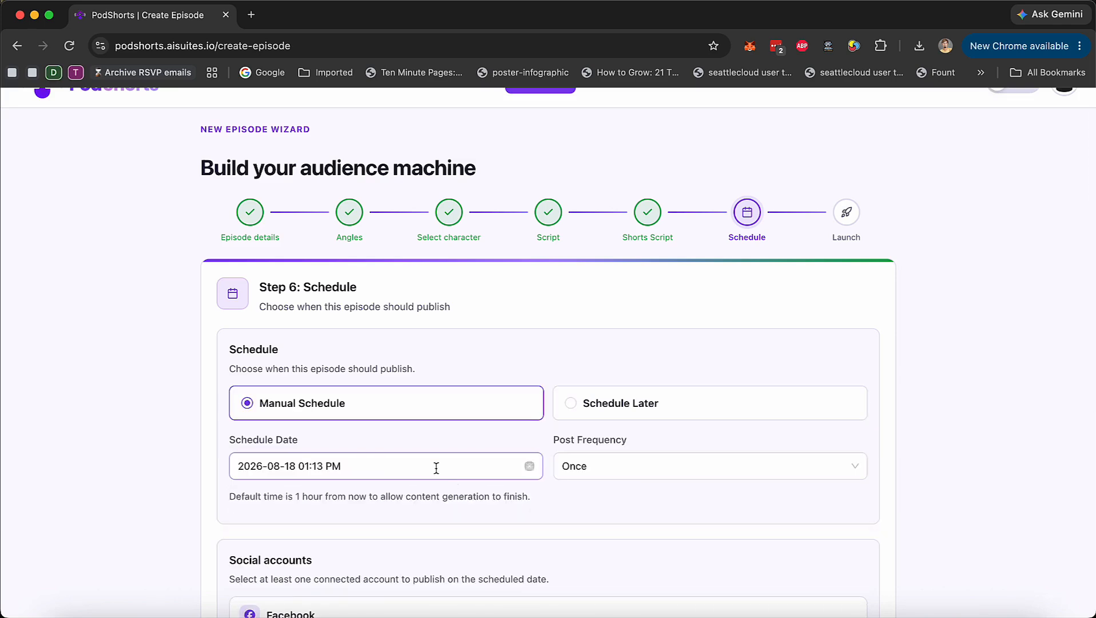
Look over the schedule date and post frequency options, switch the episode to Schedule Later, and continue to the Launch step
scroll(424, 467, "down", 2)
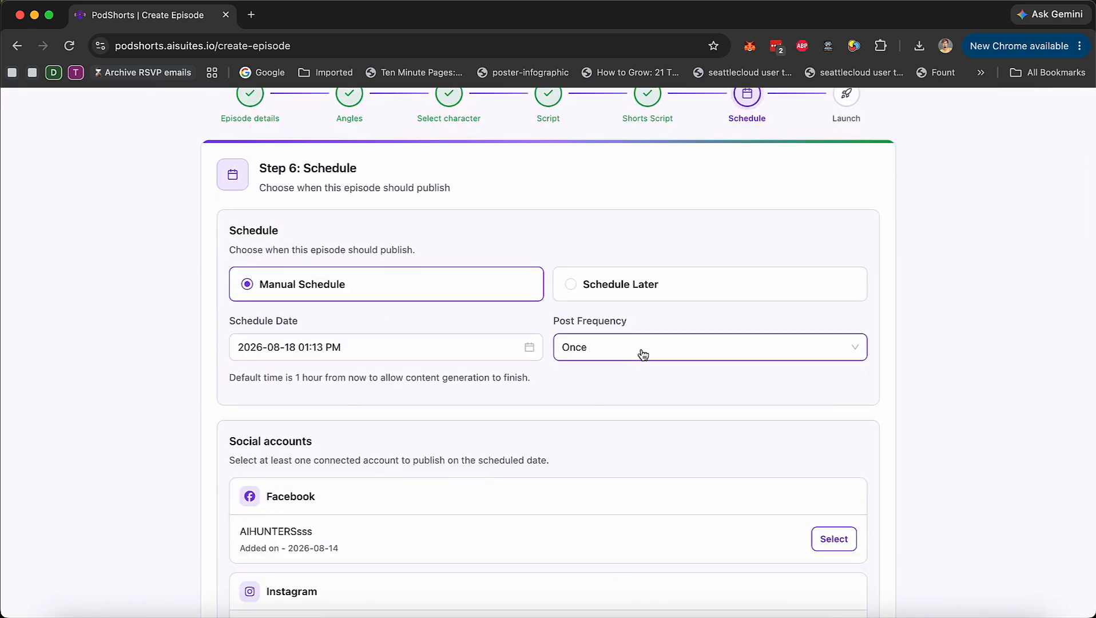
scroll(565, 487, "down", 4)
scroll(726, 534, "up", 2)
scroll(687, 458, "up", 3)
left_click(632, 383)
scroll(638, 451, "down", 3)
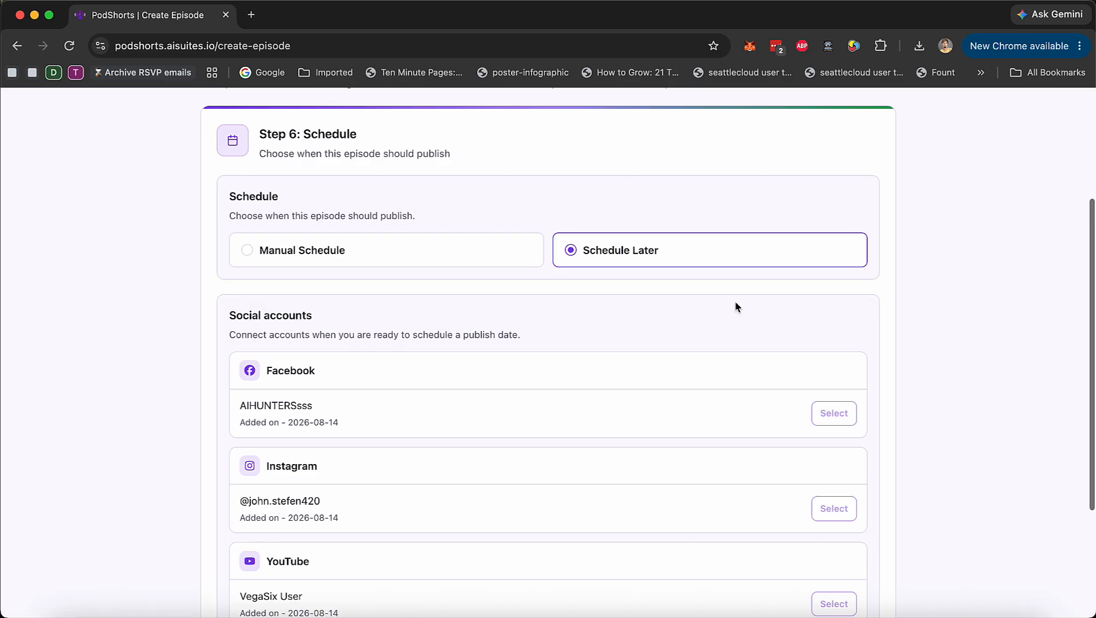
scroll(630, 508, "down", 3)
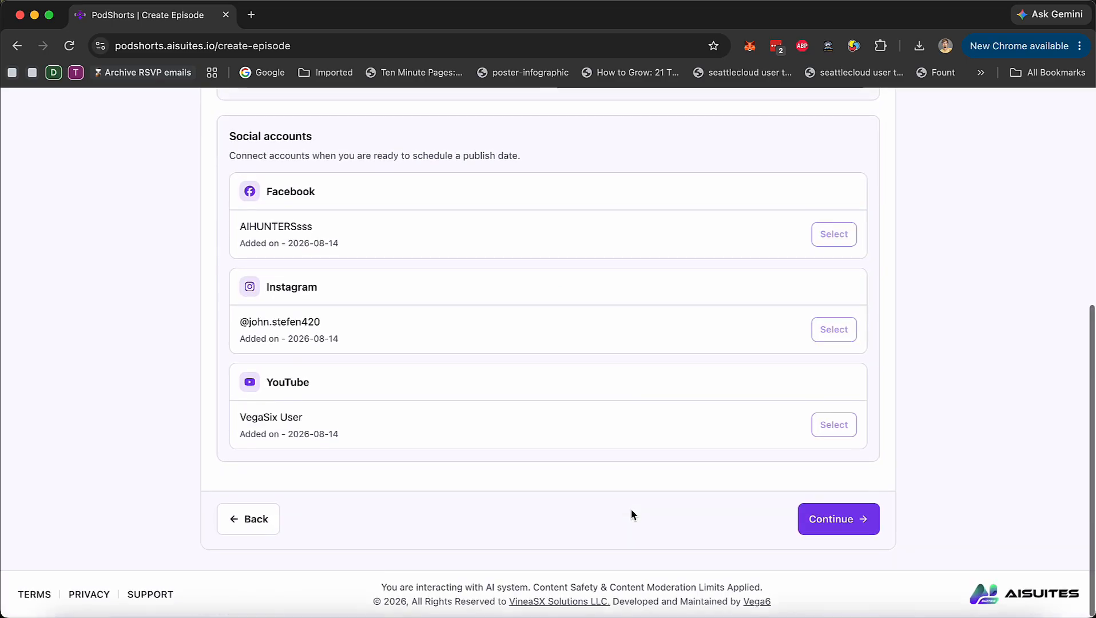
left_click(869, 522)
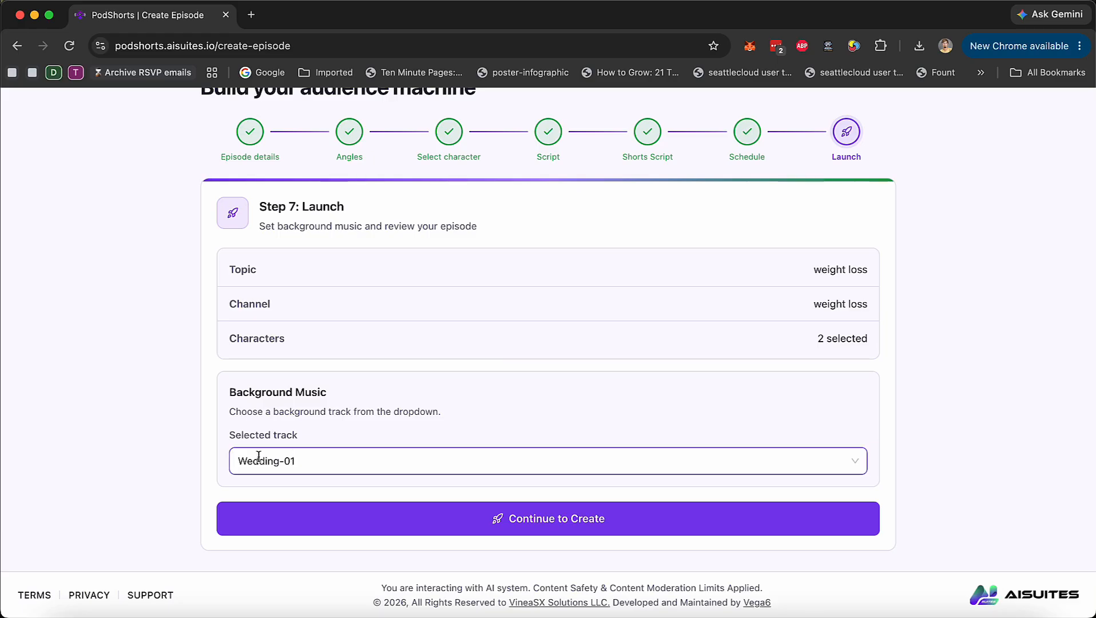
Set the episode's background music to None, look through the other available tracks, and start creating the episode
left_click(366, 468)
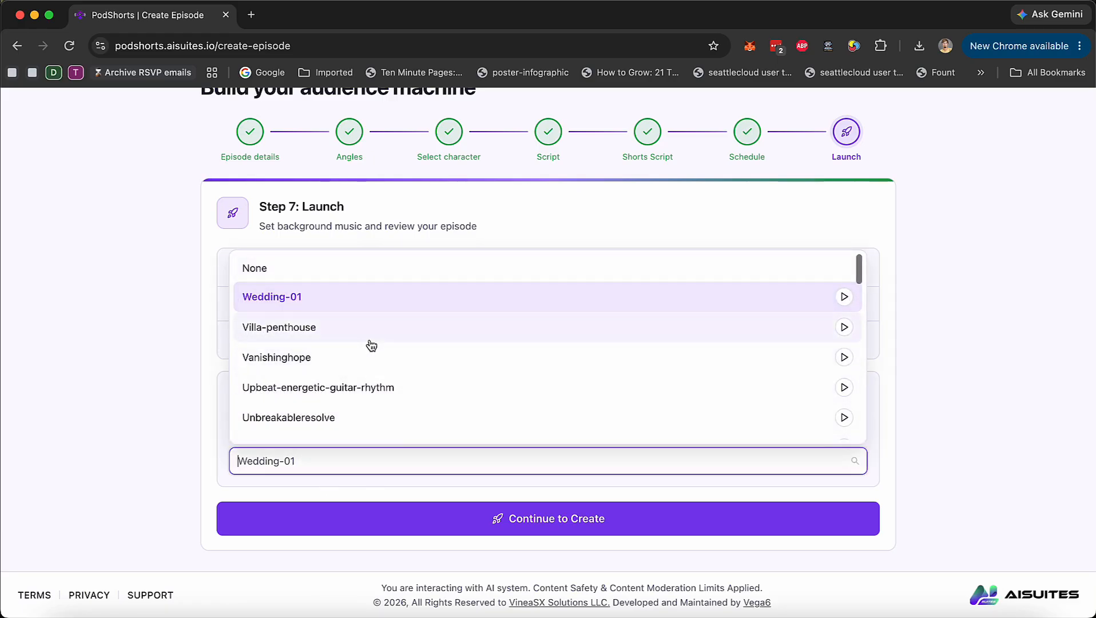
left_click(325, 262)
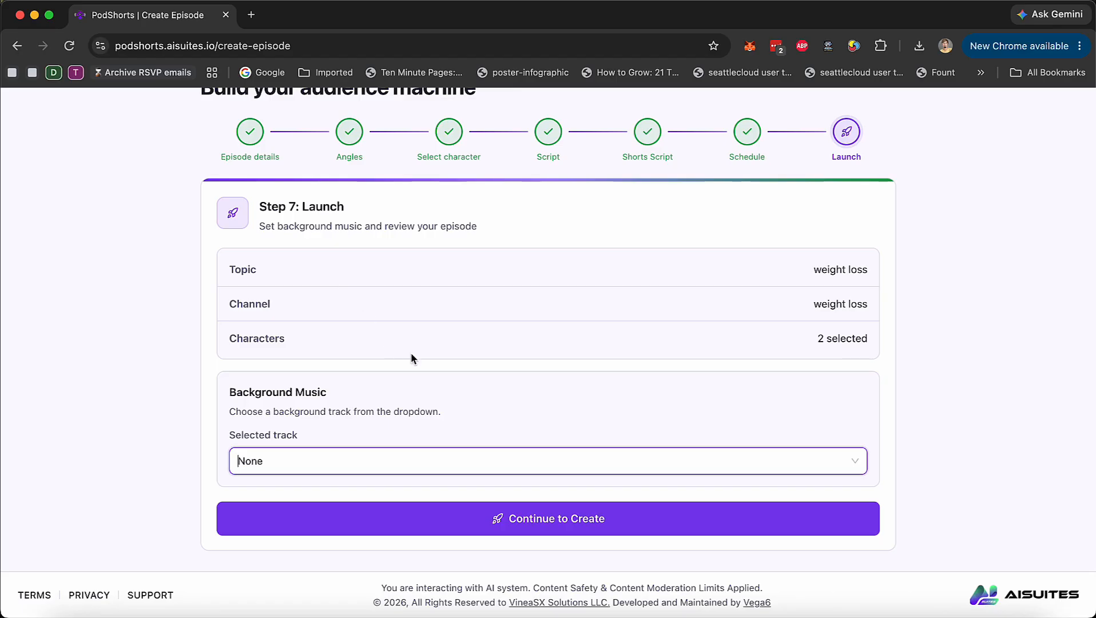
left_click(628, 466)
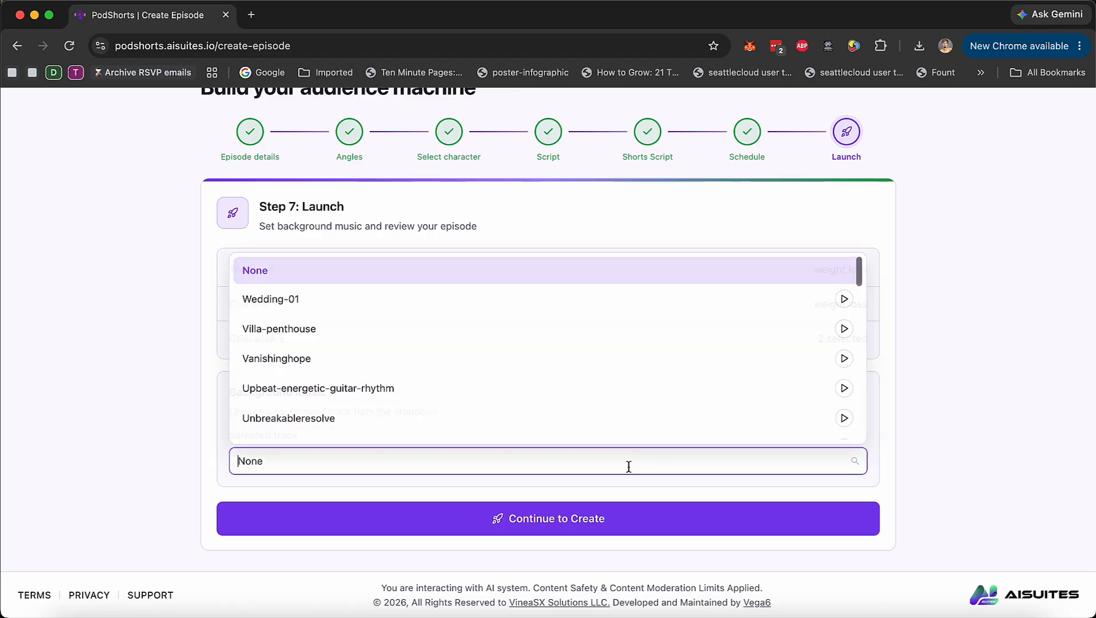
scroll(587, 354, "down", 15)
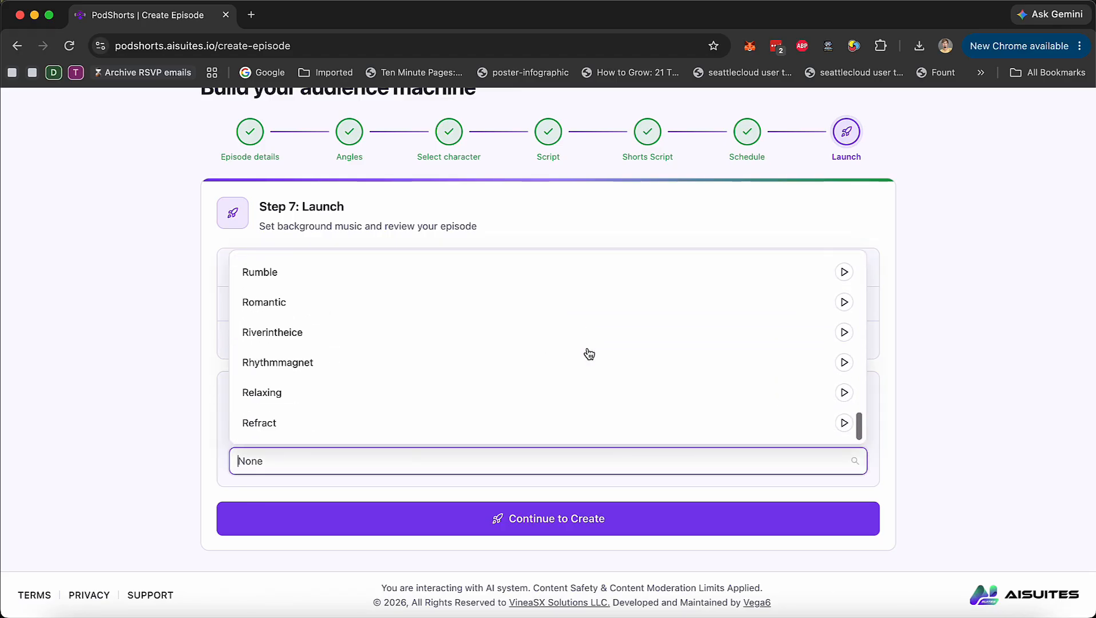
left_click(930, 322)
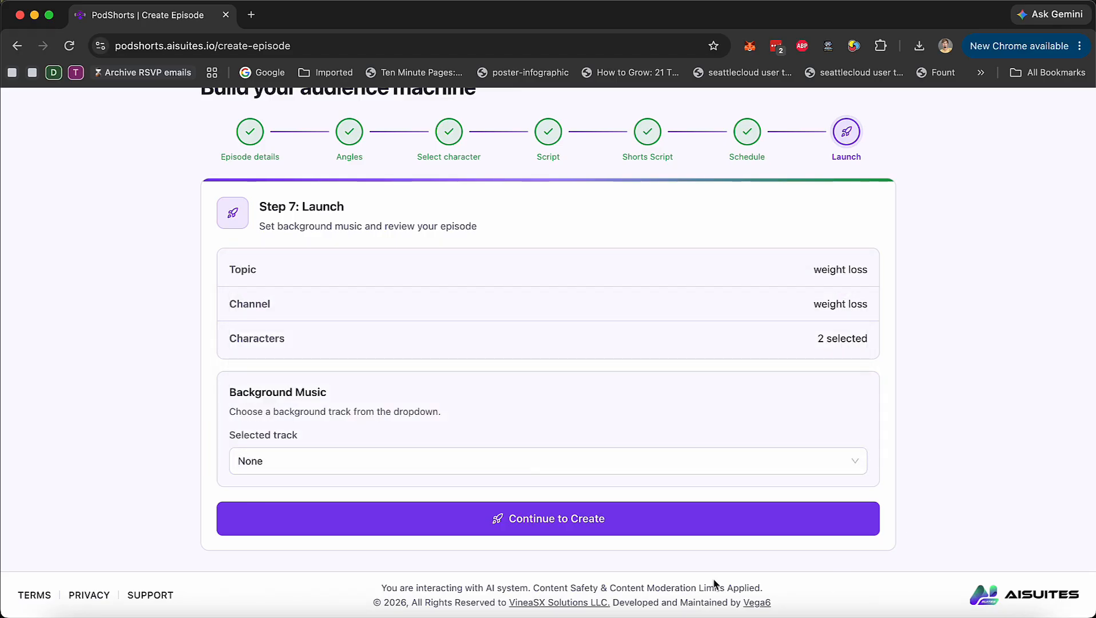
left_click(569, 521)
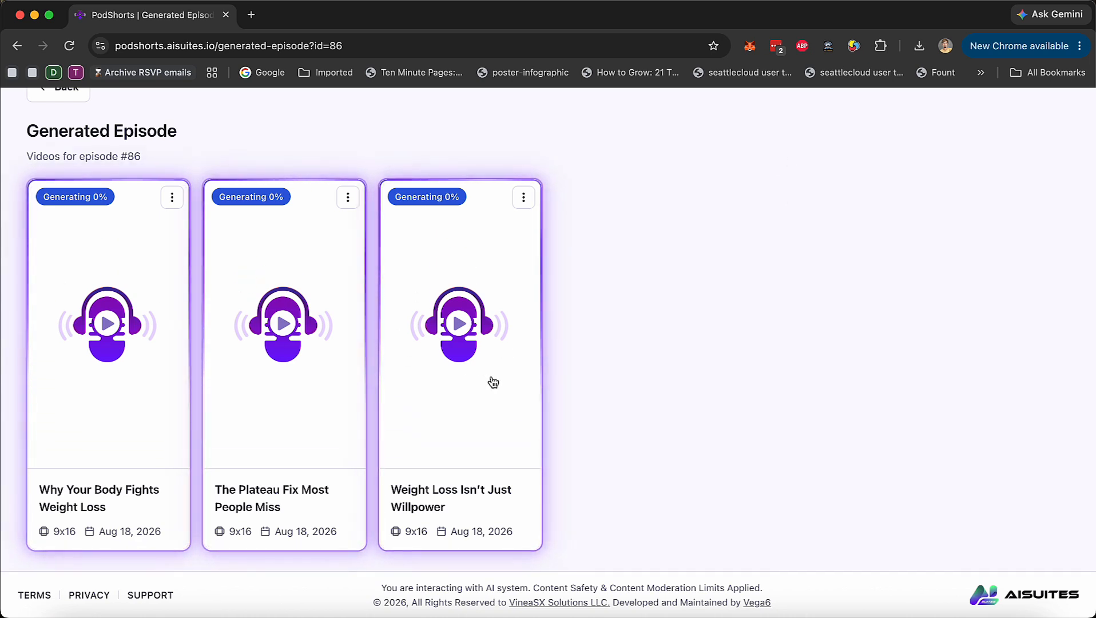
Look over the episode's generated videos and open the short "Why Your Body Fights Weight Loss" for editing
scroll(492, 381, "up", 3)
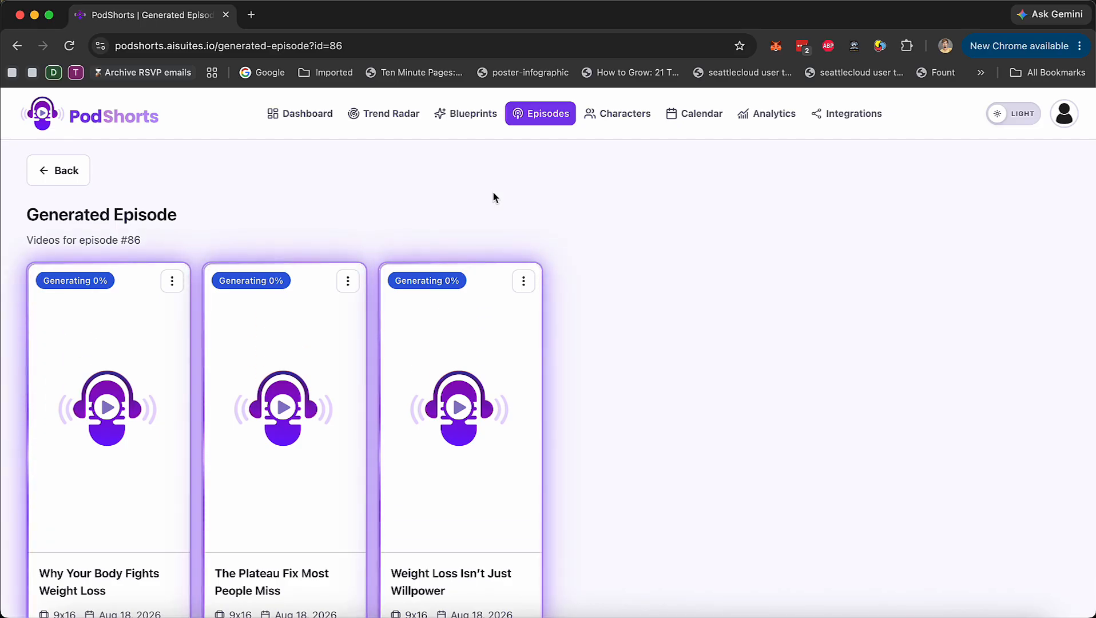
scroll(635, 320, "down", 2)
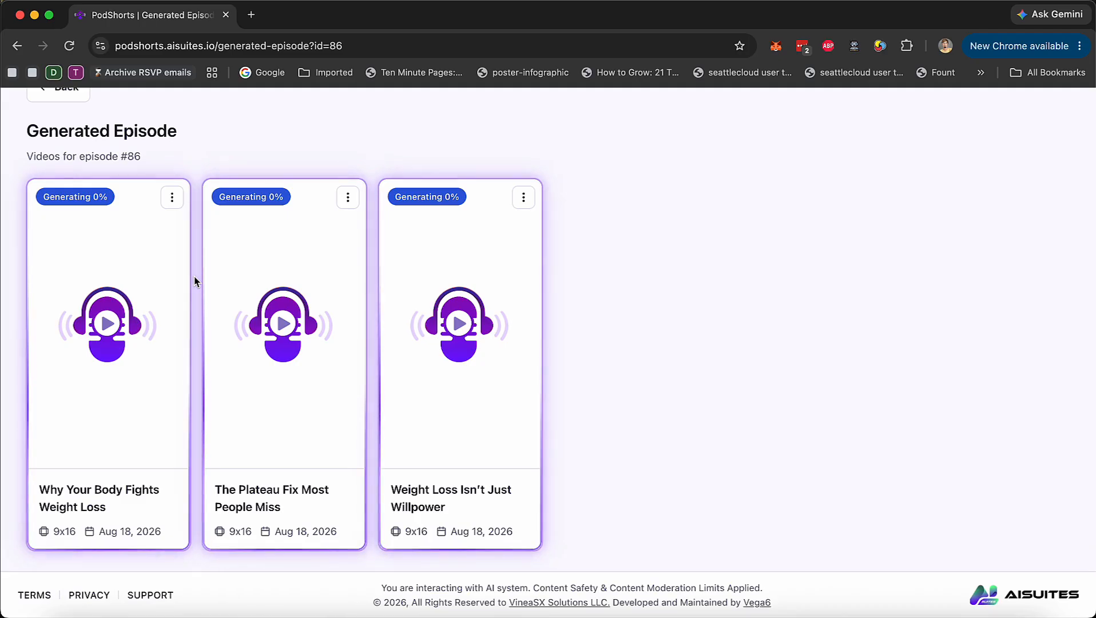
left_click(172, 280)
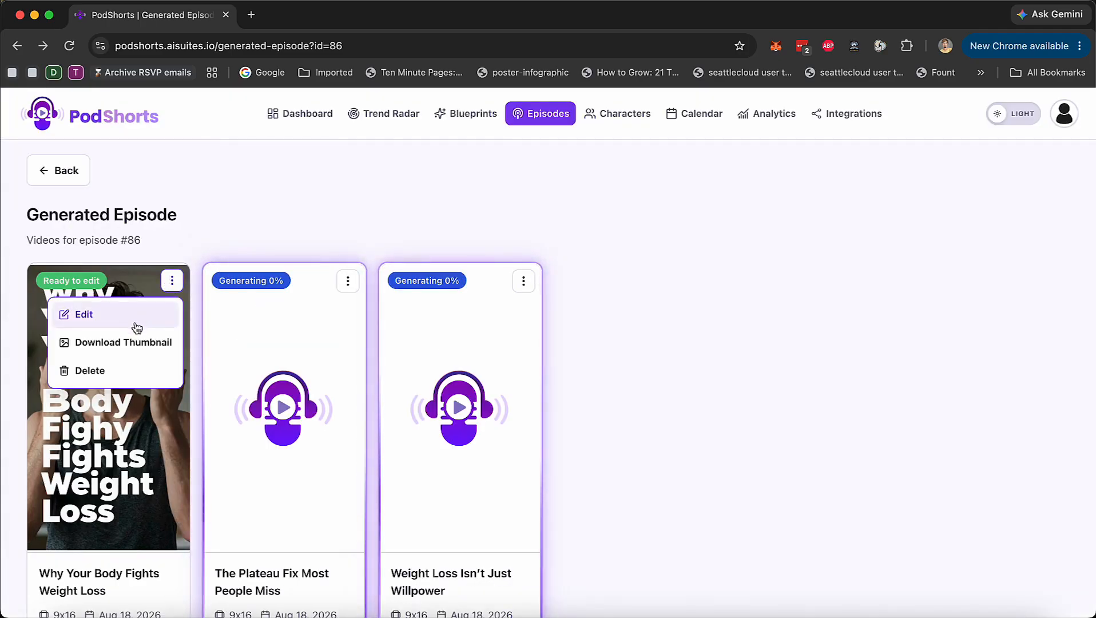
left_click(119, 312)
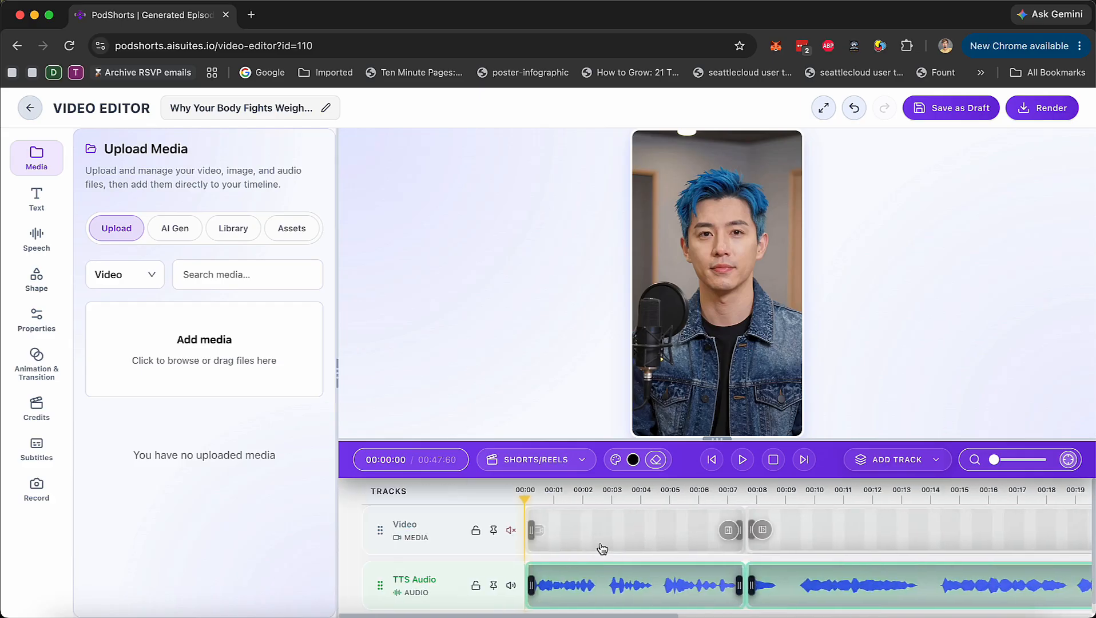
Check the aspect ratio formats offered for the short without changing the Shorts/Reels format
left_click(567, 466)
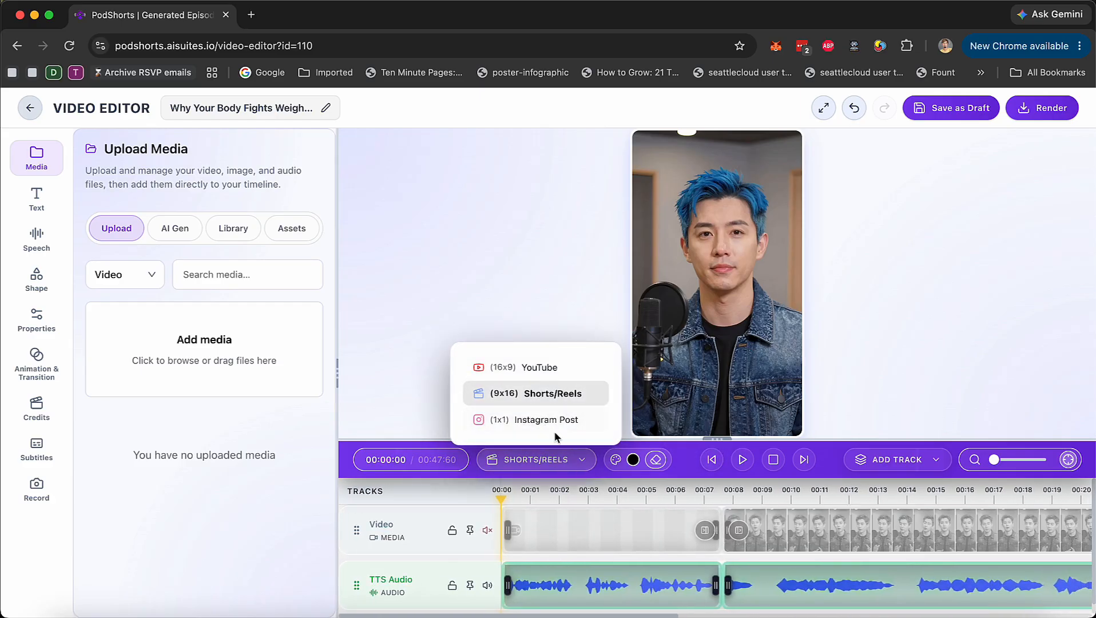
left_click(563, 461)
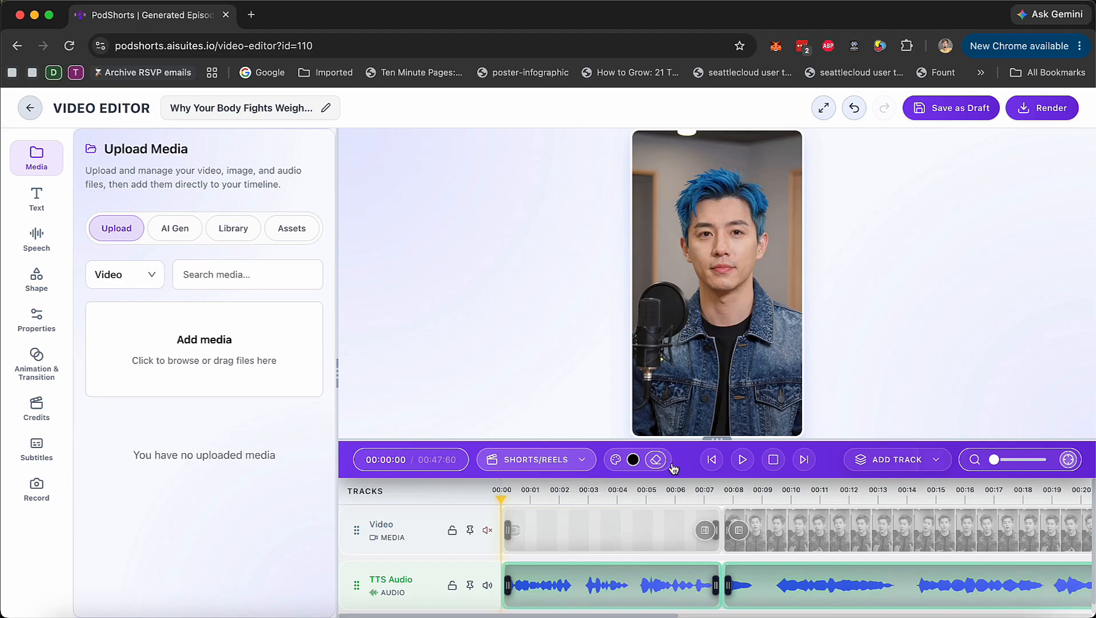
left_click(580, 461)
left_click(582, 468)
Preview the short from its beginning and again from about 40 seconds to check both hosts' footage
left_click(743, 459)
scroll(709, 554, "right", 2)
scroll(709, 554, "left", 1)
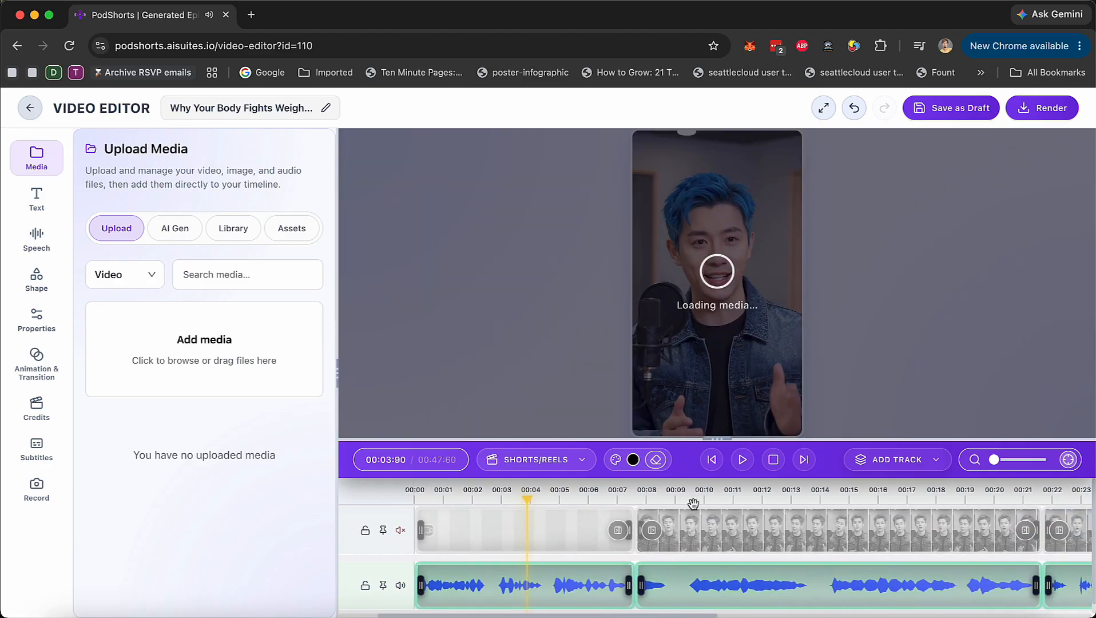
scroll(604, 558, "right", 2)
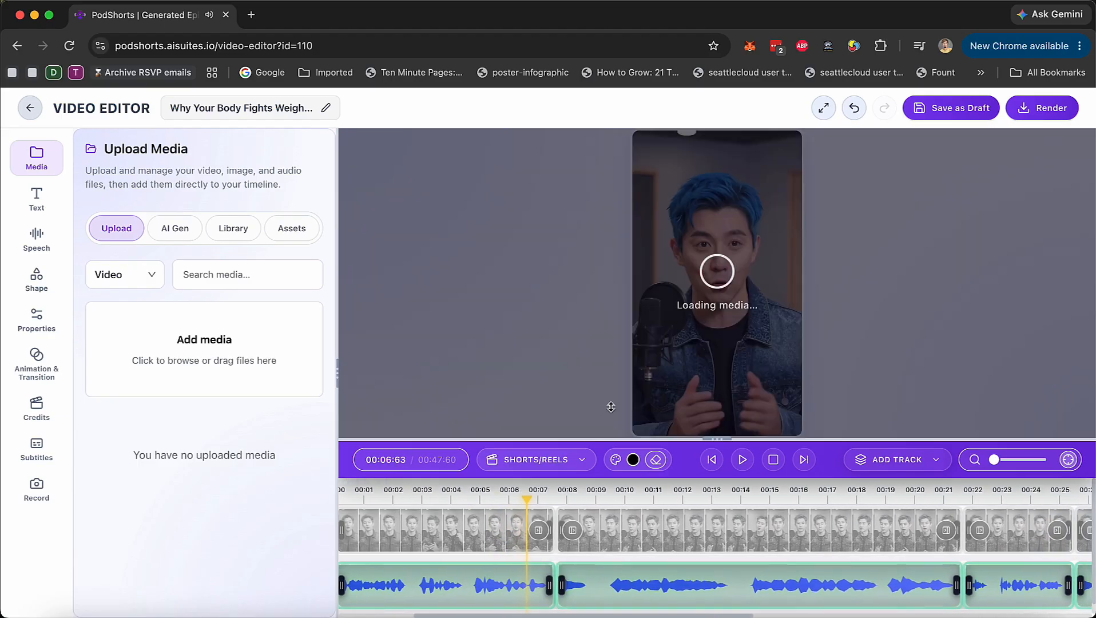
scroll(755, 492, "right", 1)
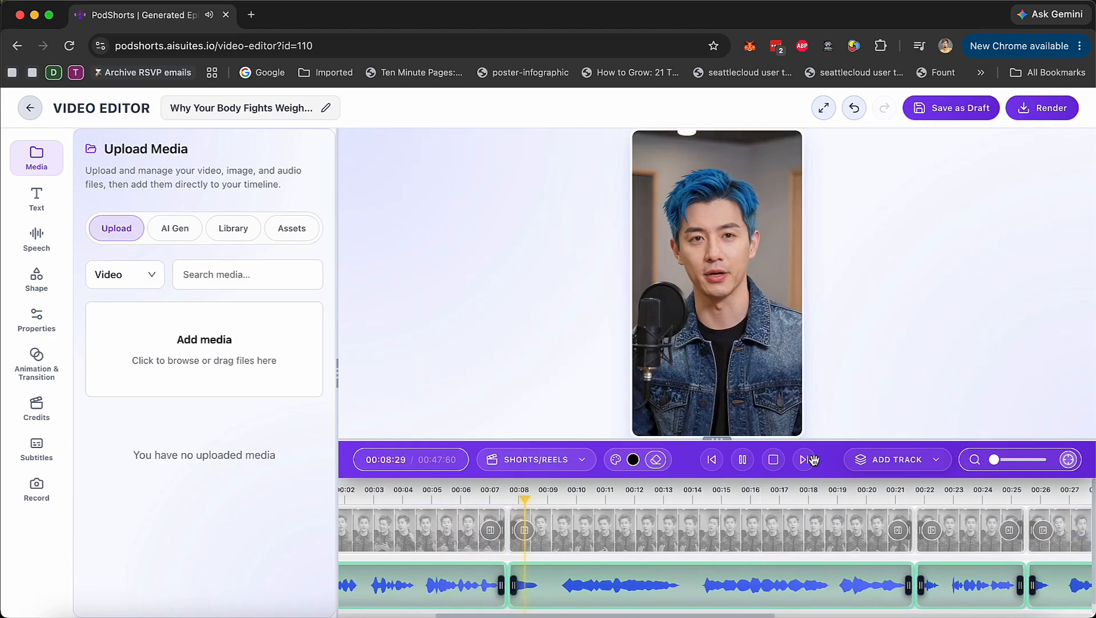
left_click(743, 459)
scroll(811, 548, "right", 10)
left_click(734, 490)
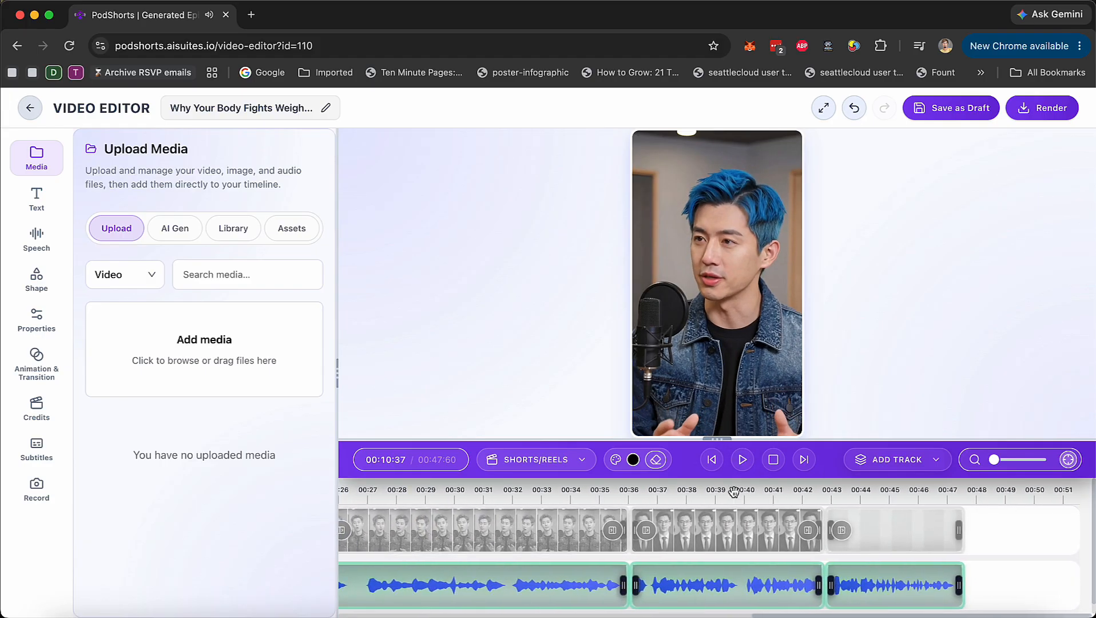
left_click(742, 459)
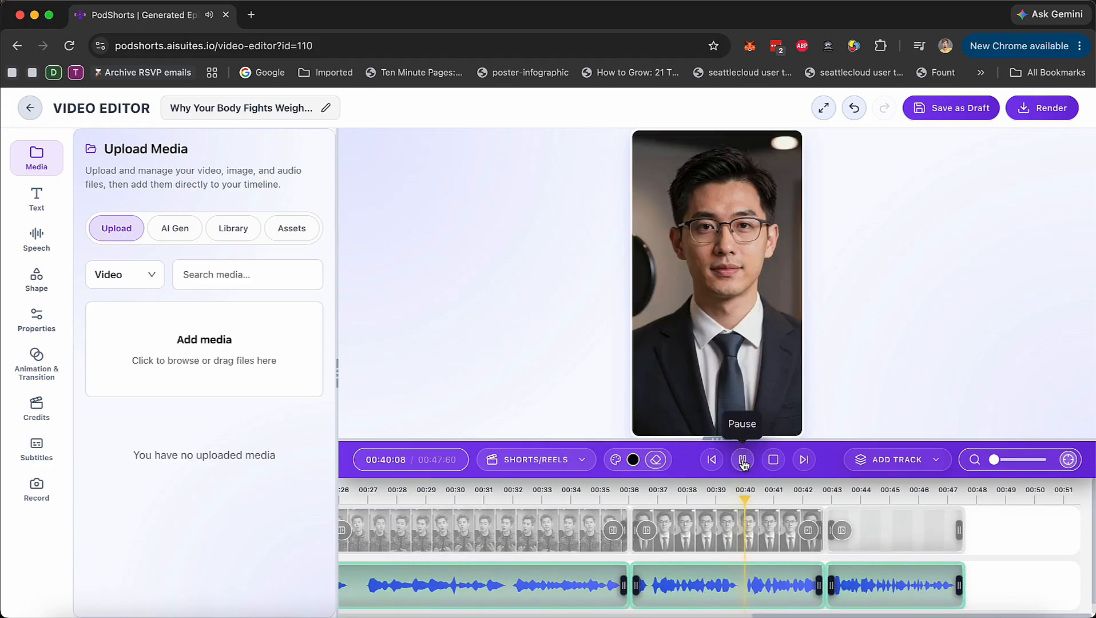
left_click(743, 459)
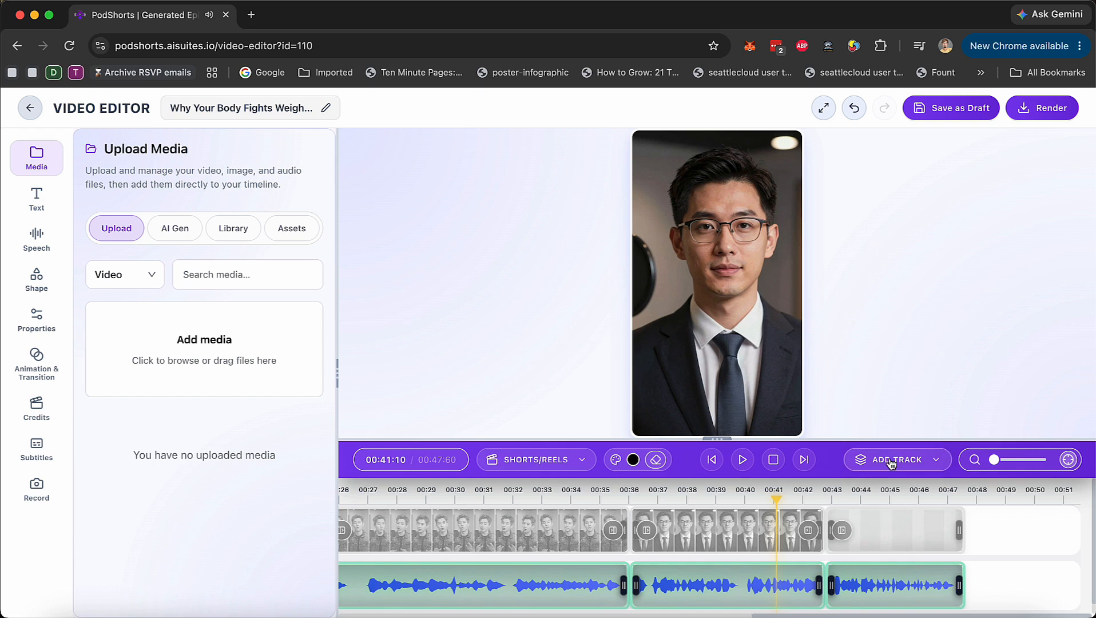
Examine the editor's AI media, text, speech with ElevenLabs voices, shape and properties tools
left_click(173, 237)
left_click(36, 199)
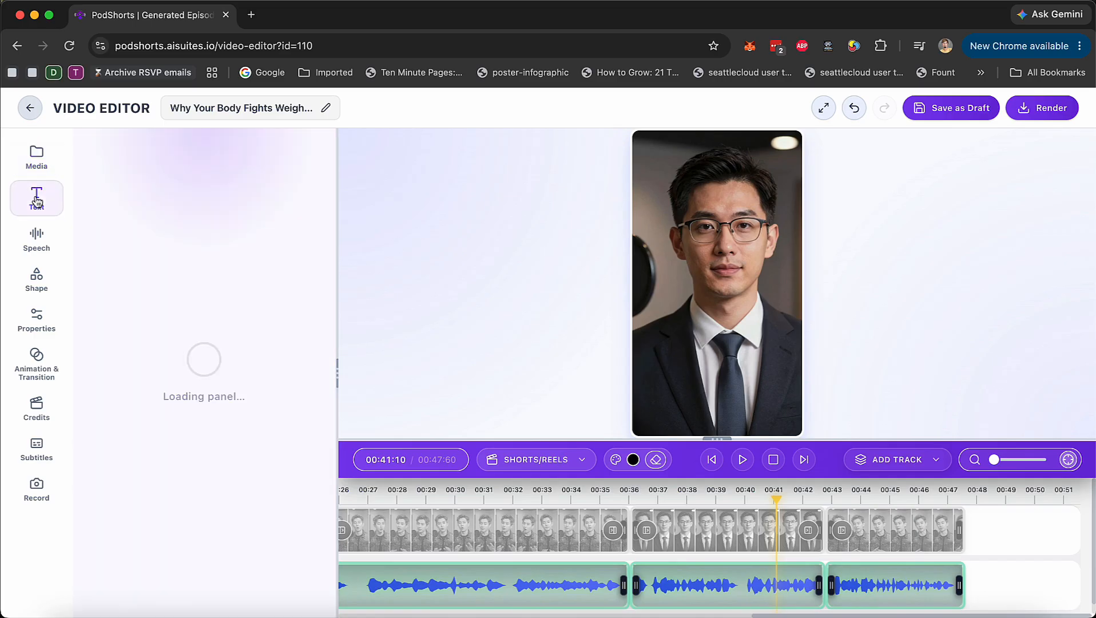
left_click(36, 237)
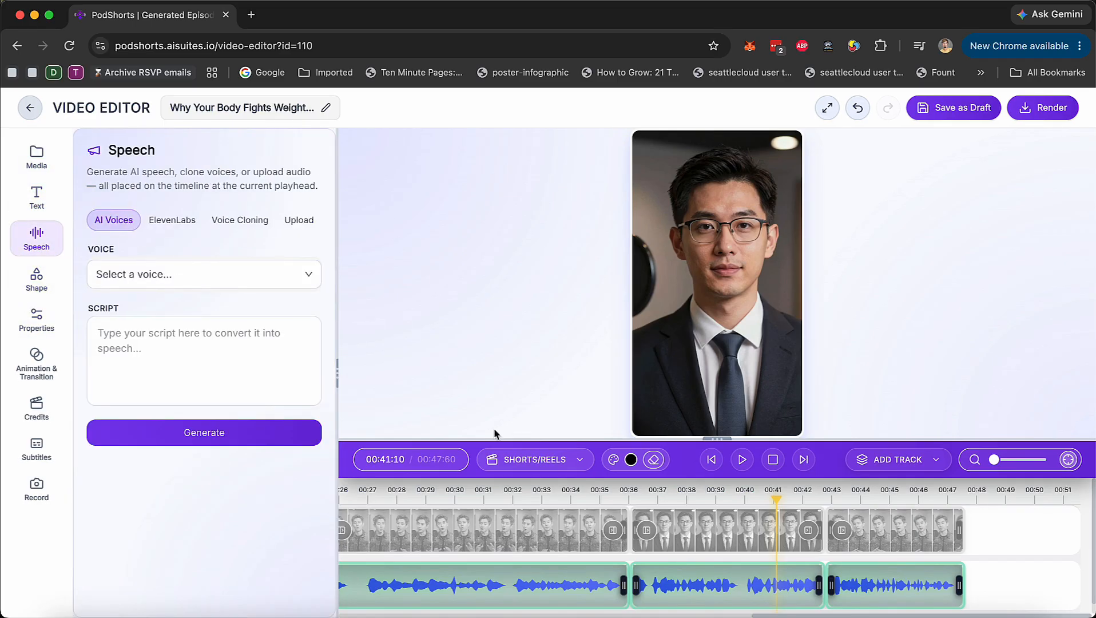
left_click(179, 221)
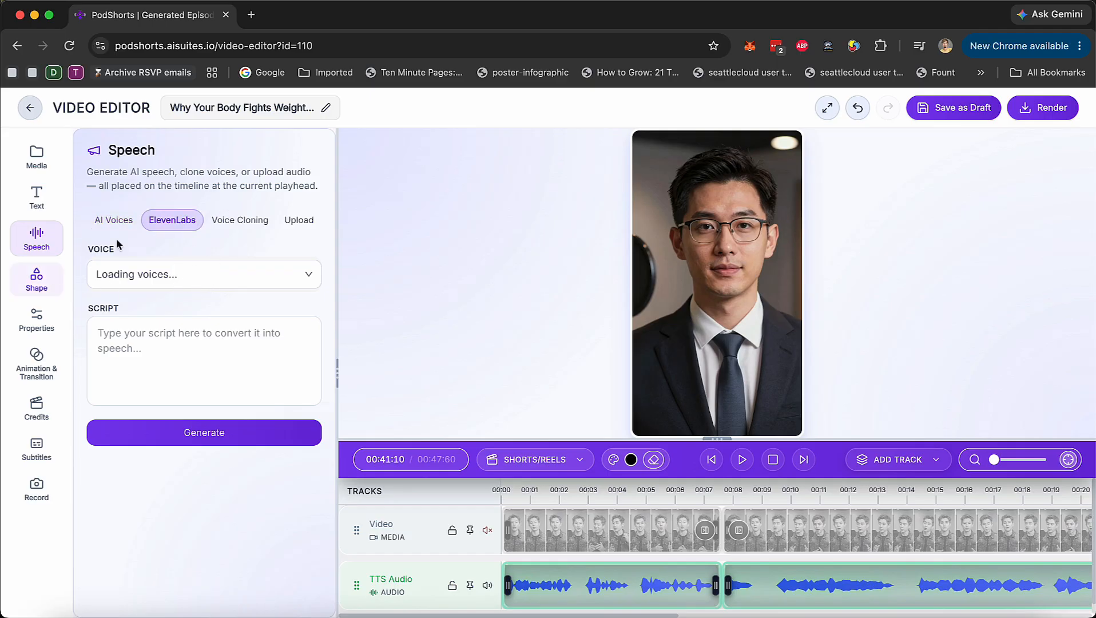
left_click(42, 294)
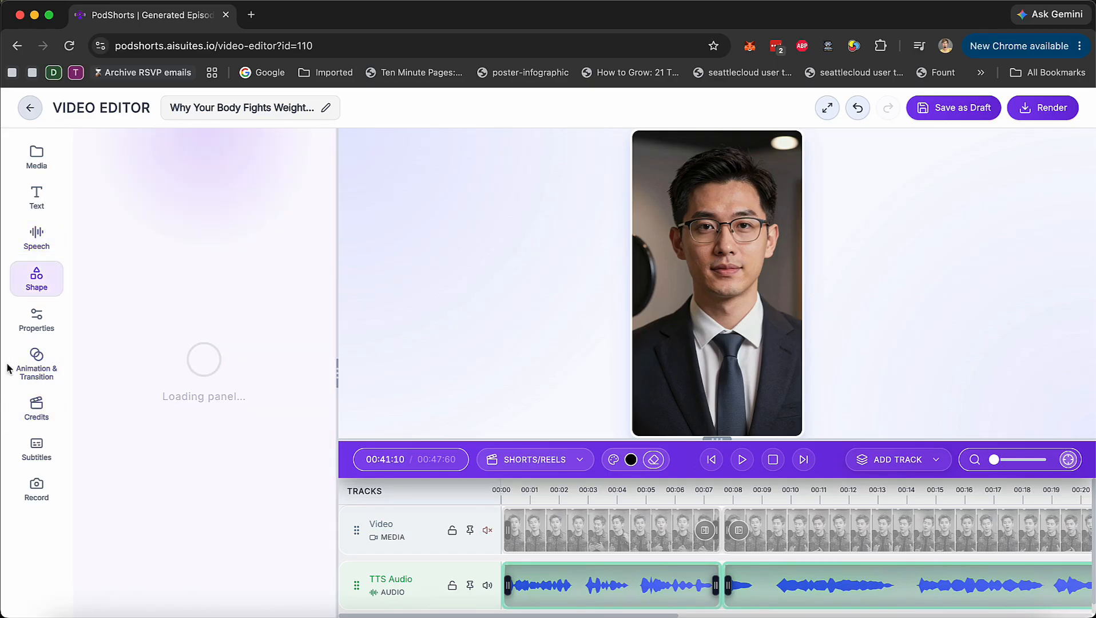
left_click(55, 311)
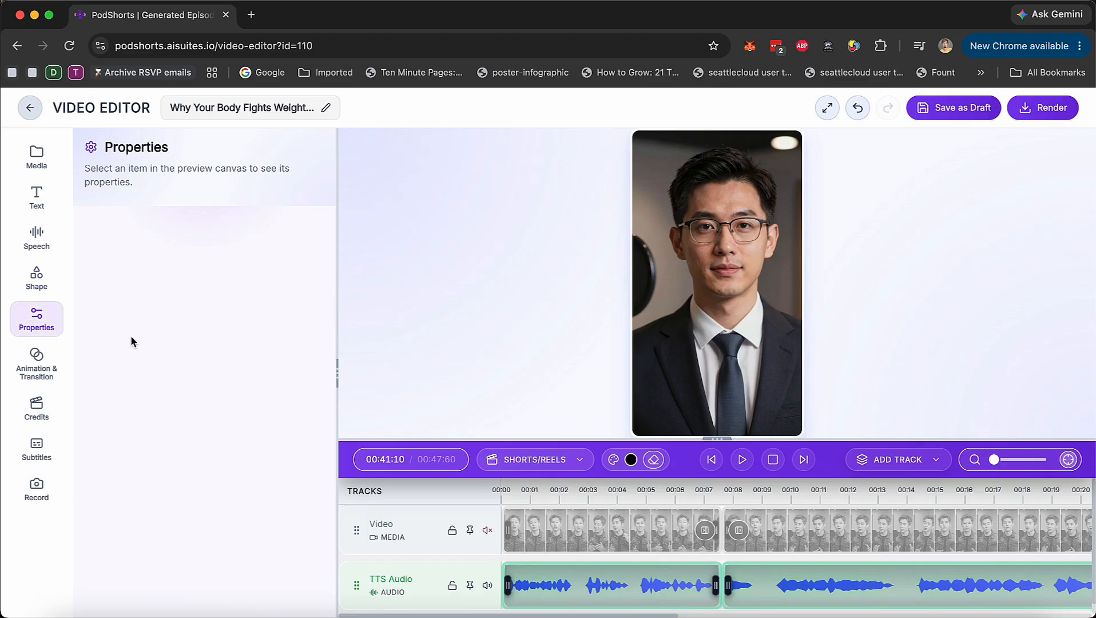
Select the first video clip on the timeline and examine its transition and animation settings
left_click(35, 364)
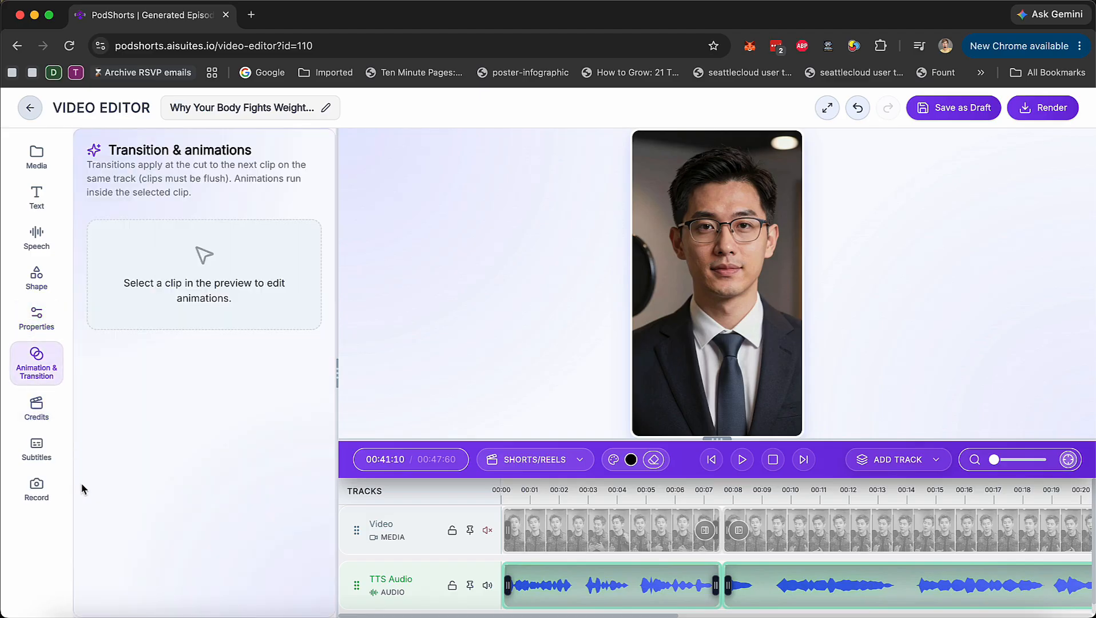
left_click(627, 521)
left_click(620, 540)
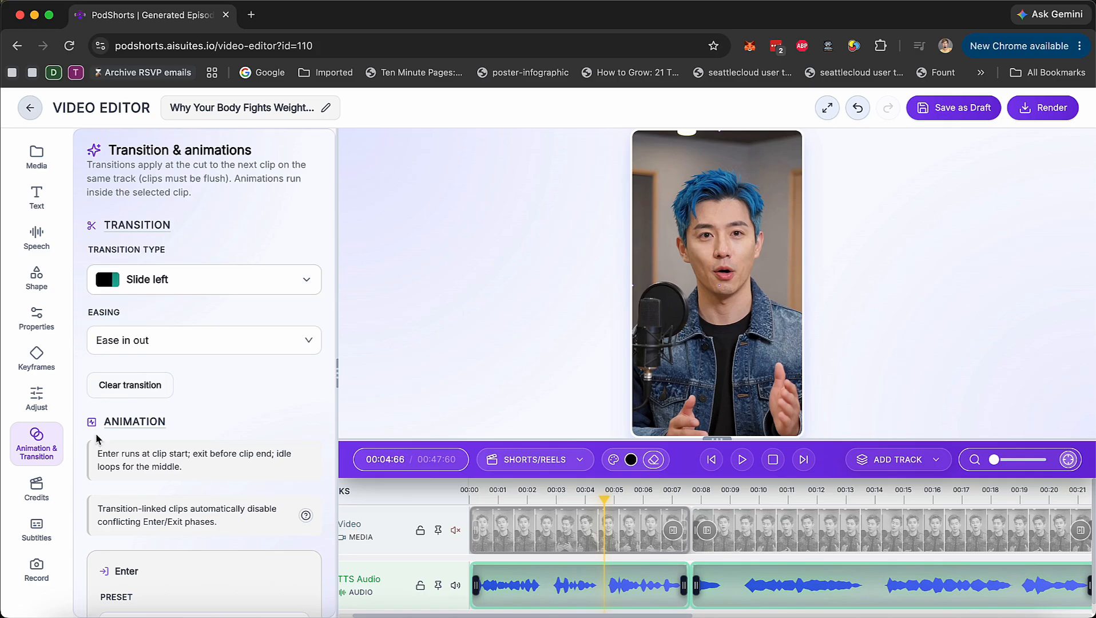
scroll(115, 457, "down", 5)
scroll(116, 457, "up", 1)
Look at the credits tool and examine the subtitle style settings for typography, background and effects
left_click(36, 489)
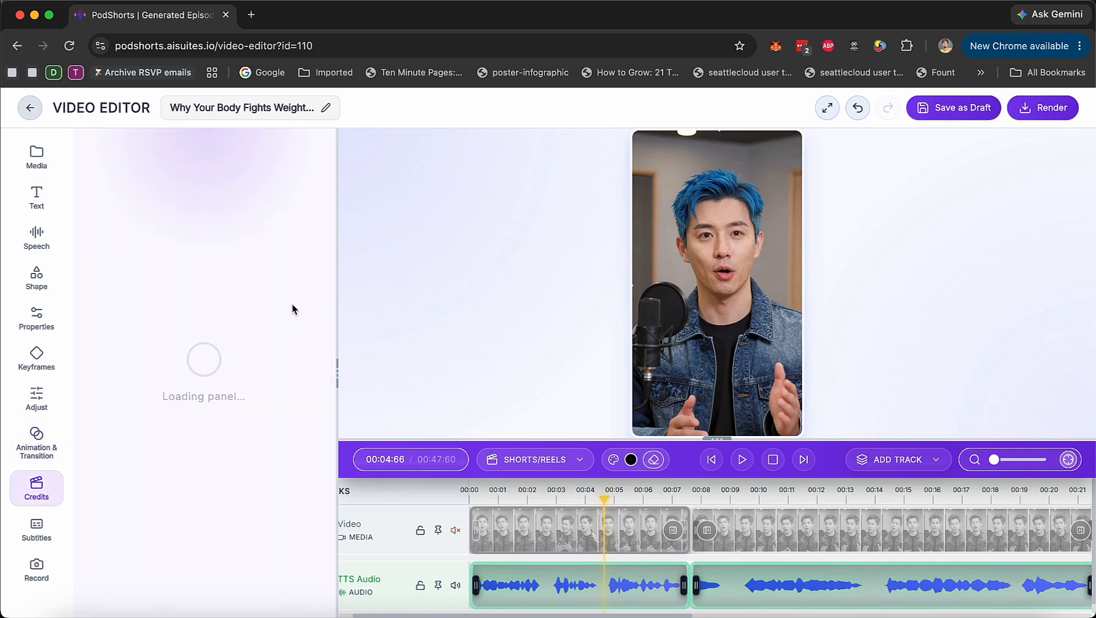
left_click(36, 527)
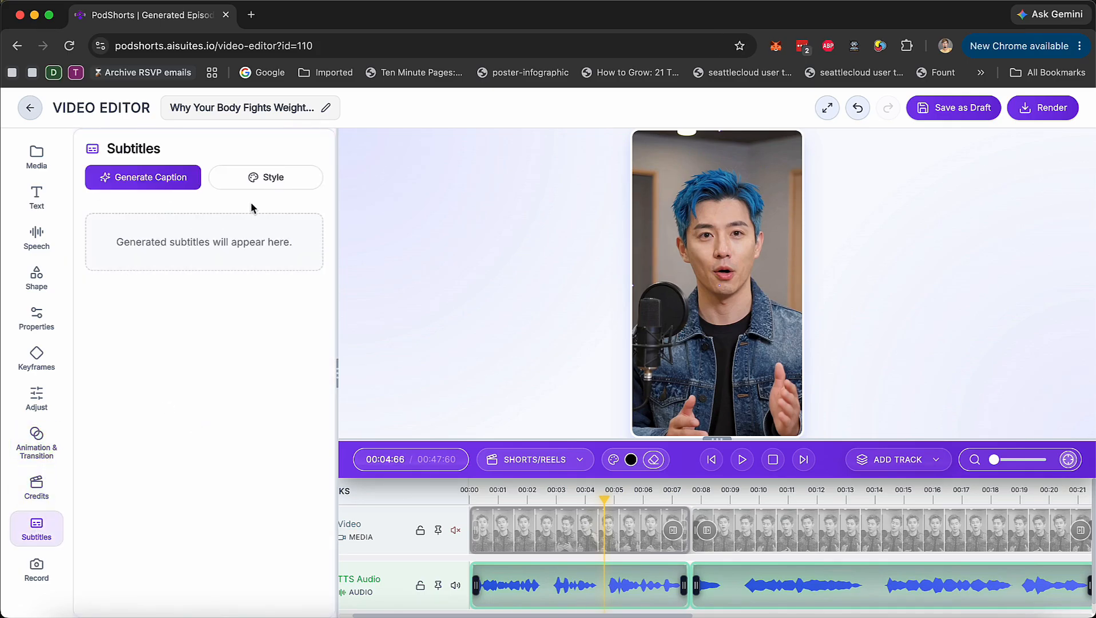
left_click(275, 178)
scroll(180, 504, "down", 10)
scroll(181, 504, "down", 10)
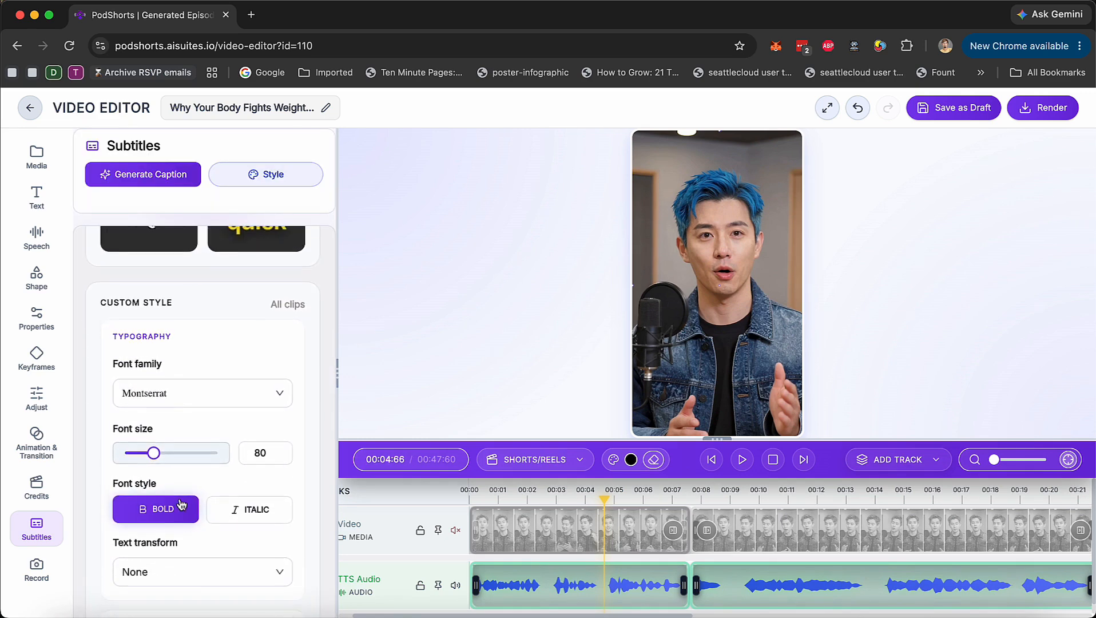
scroll(181, 503, "down", 5)
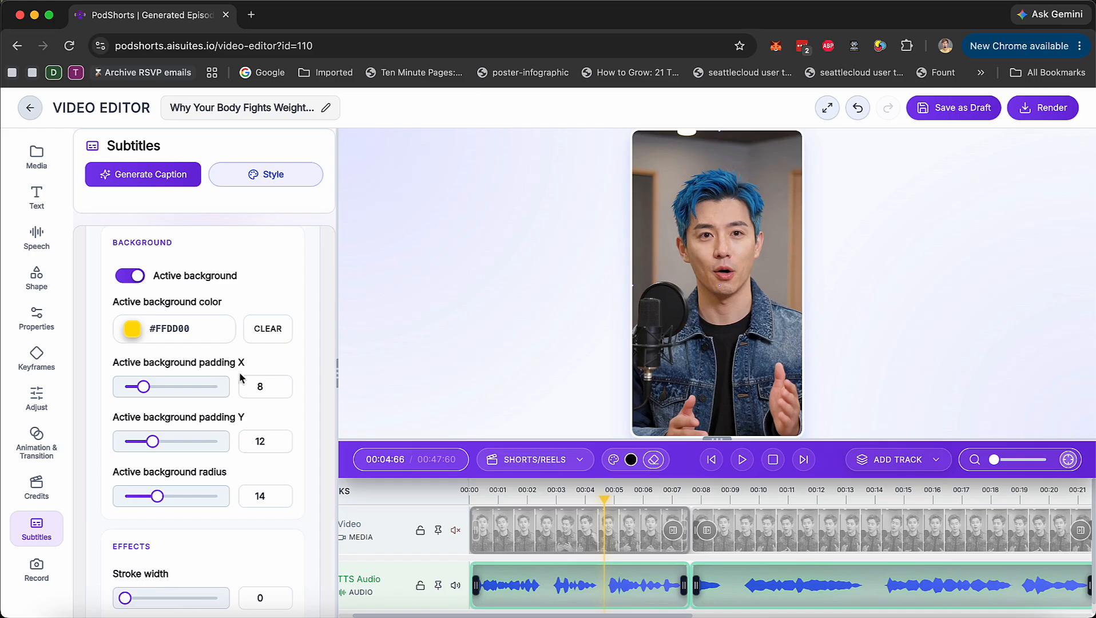
Look over the camera and microphone recording options, and render the "Why Your Body Fights Weight Loss" short
left_click(36, 566)
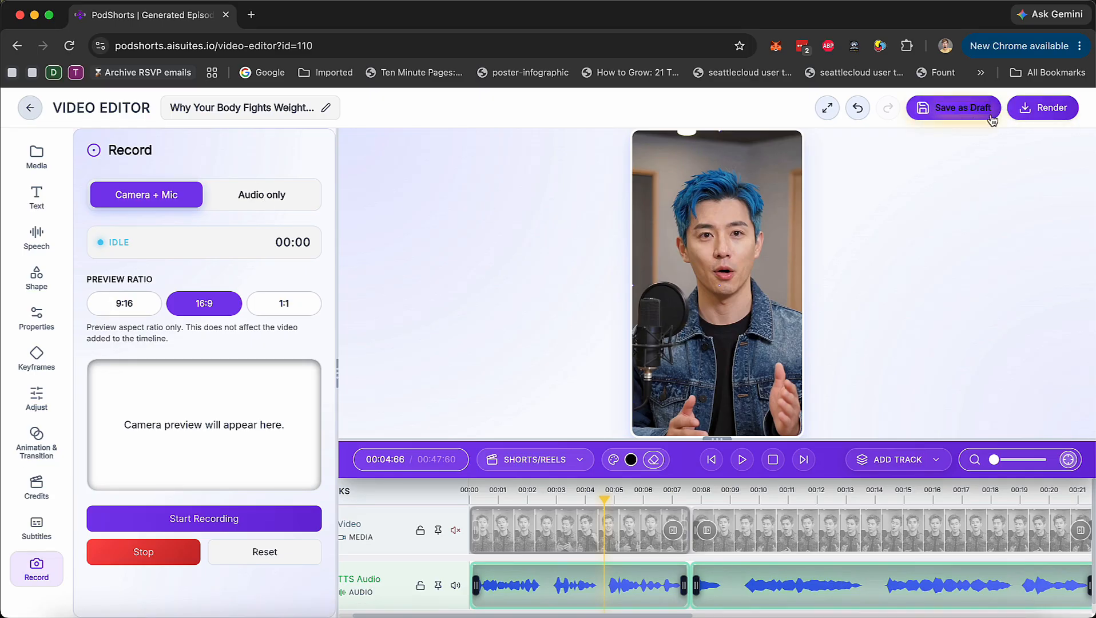
left_click(1034, 112)
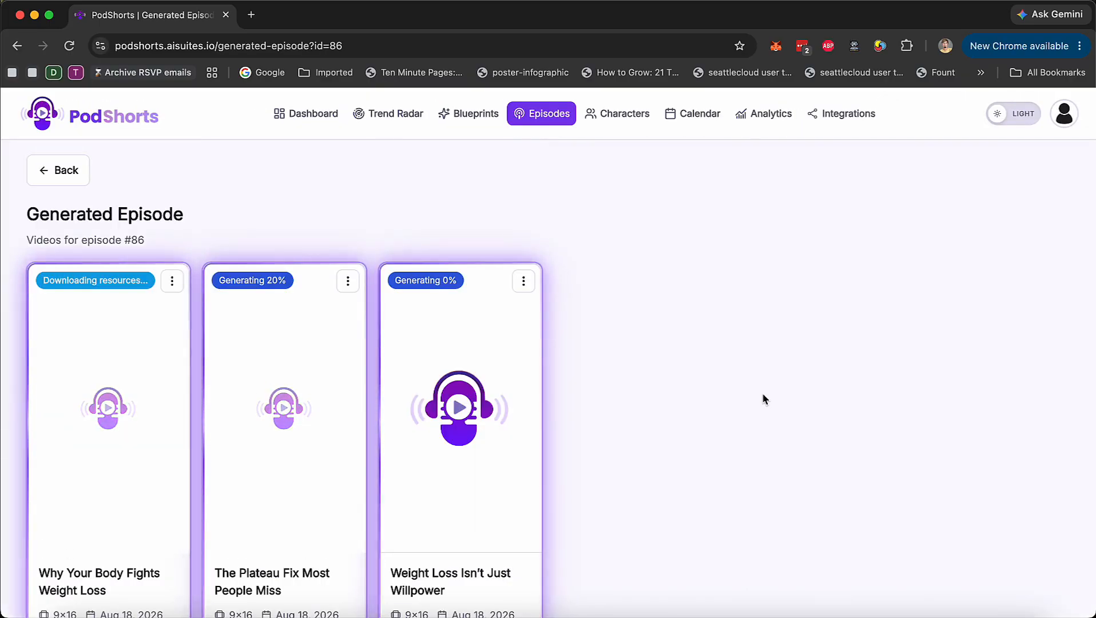
Open a new schedule from the calendar for the weight loss episode and examine its content, date and social account options
left_click(695, 123)
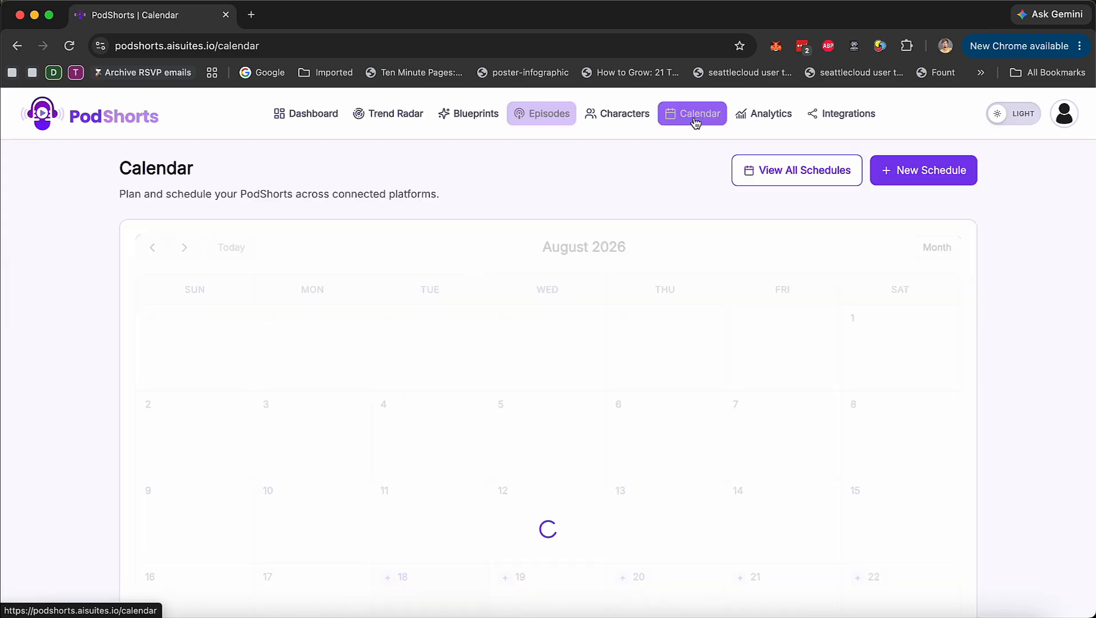
left_click(919, 177)
left_click(470, 202)
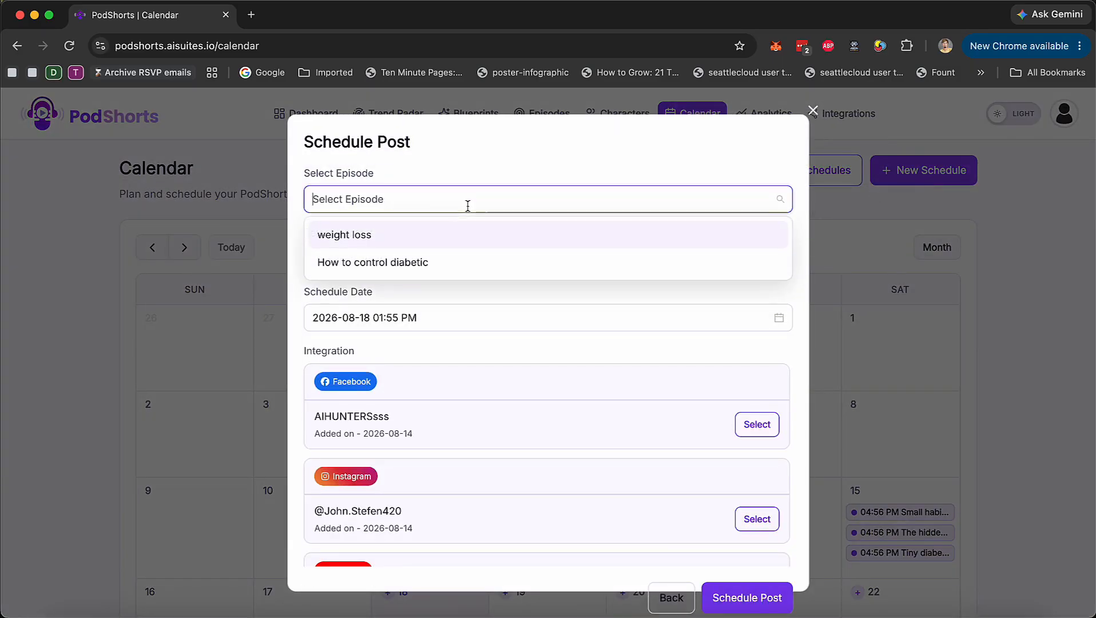
left_click(414, 240)
left_click(489, 258)
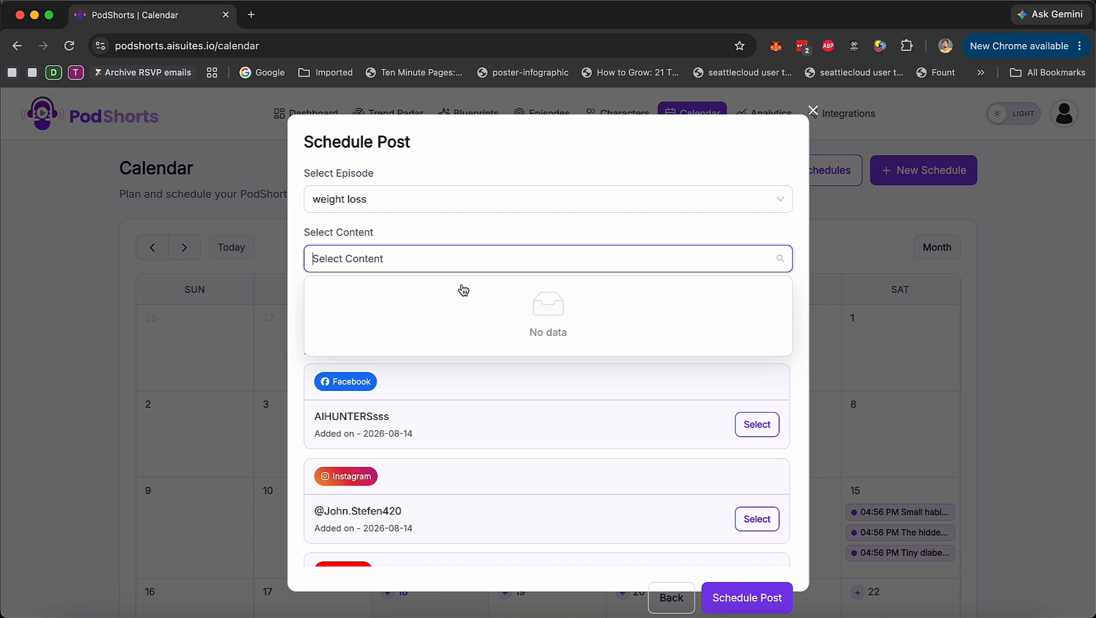
left_click(471, 253)
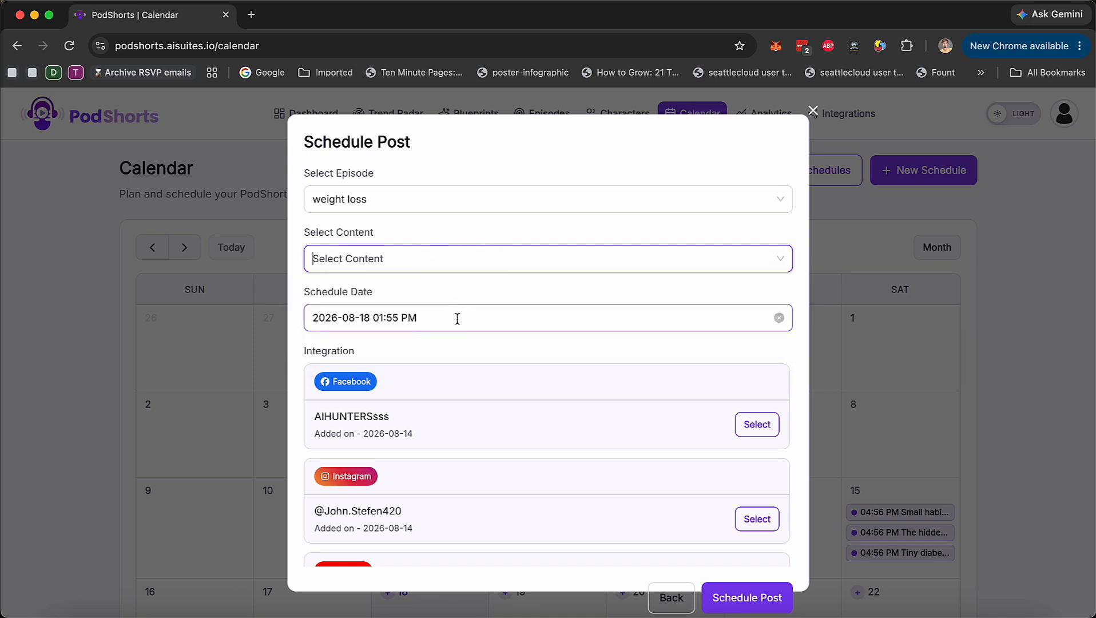
scroll(597, 409, "down", 3)
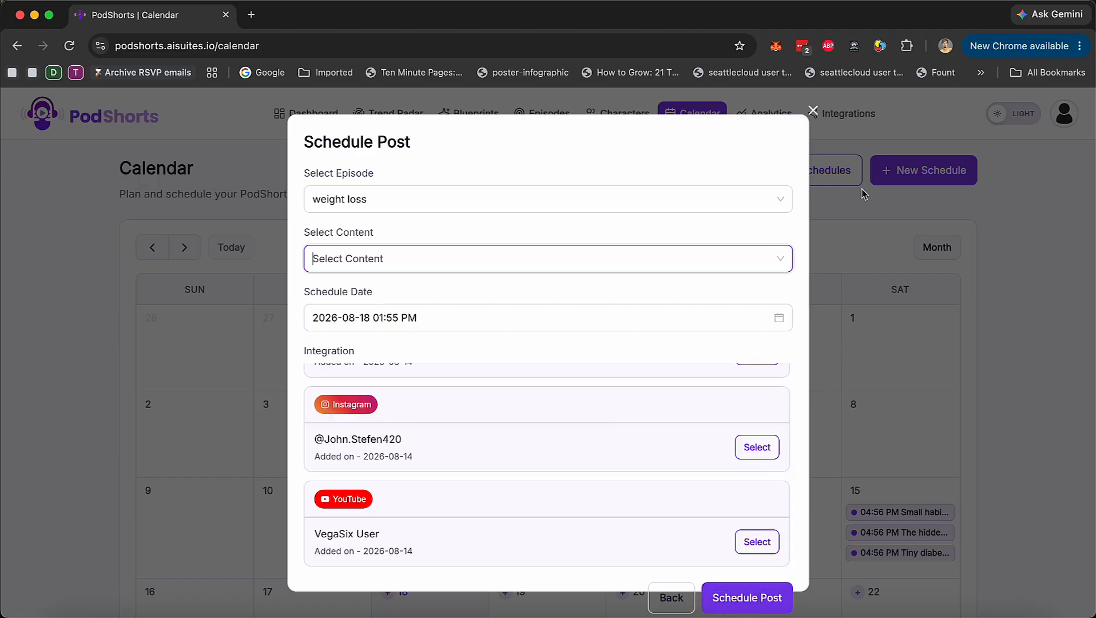
left_click(813, 112)
Look over the posts scheduled in the August 2026 calendar and the saved host characters
scroll(724, 408, "down", 4)
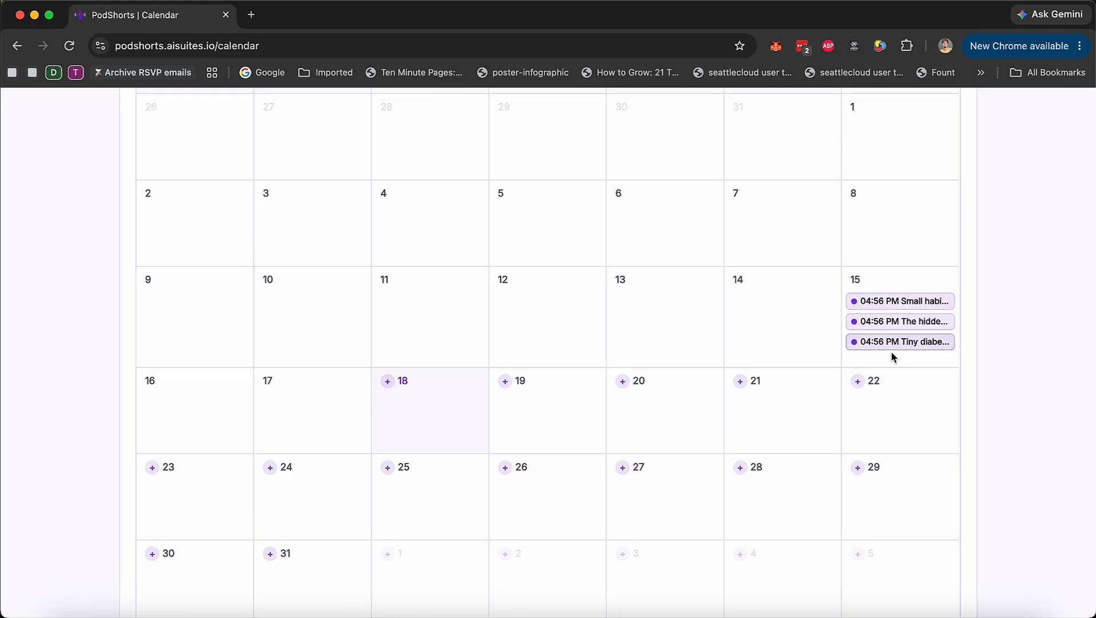
scroll(875, 358, "up", 4)
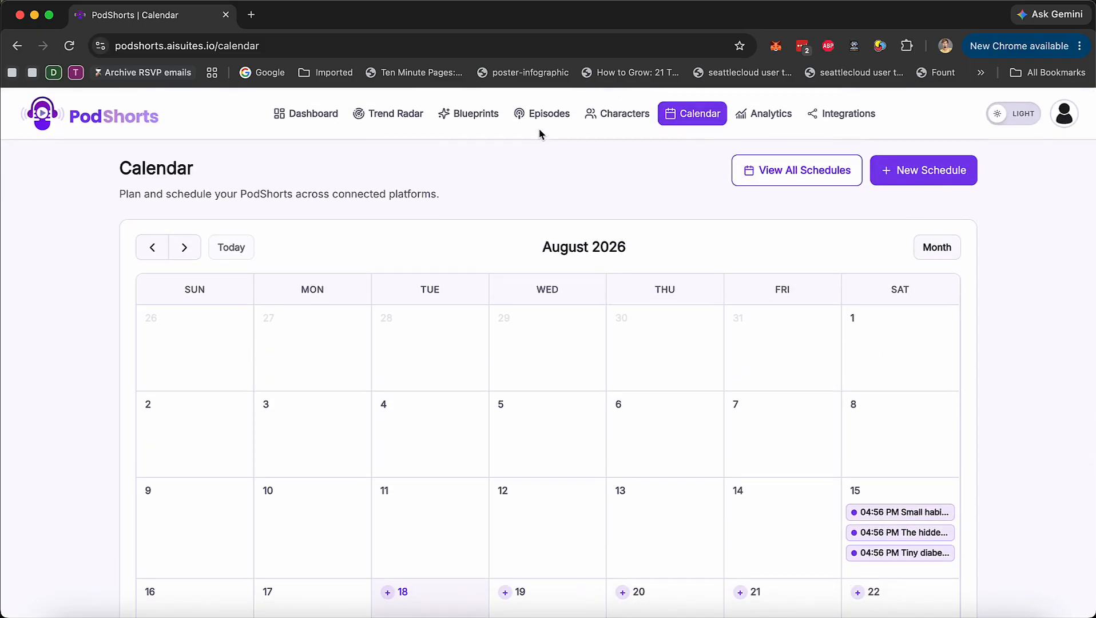
left_click(652, 116)
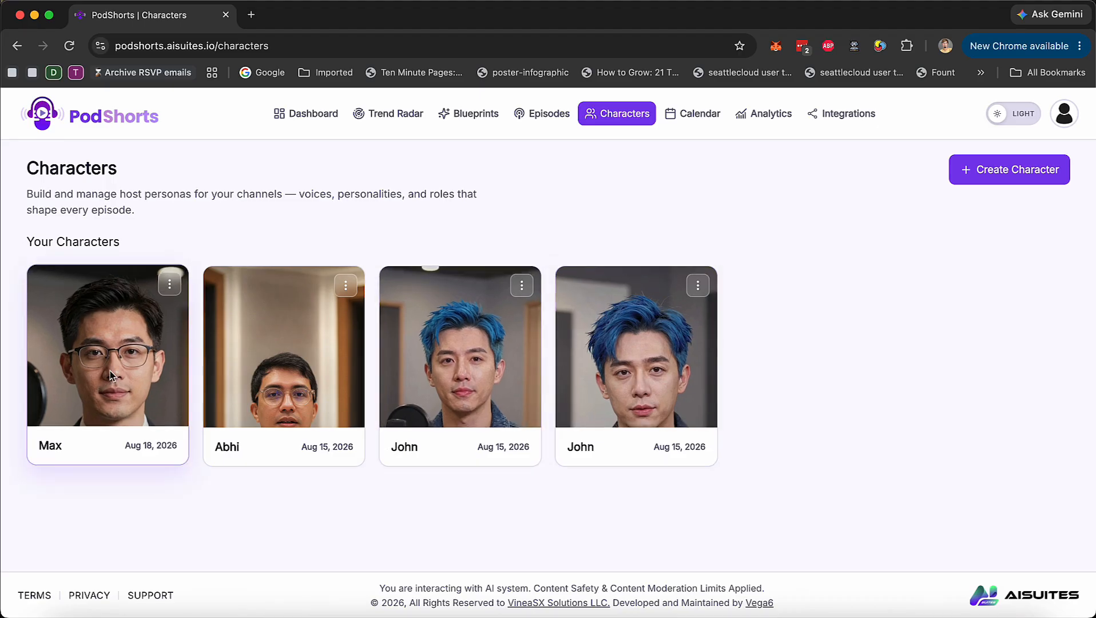
Examine the analytics for platform performance, engagement mix, individual video performance and all posts
left_click(770, 115)
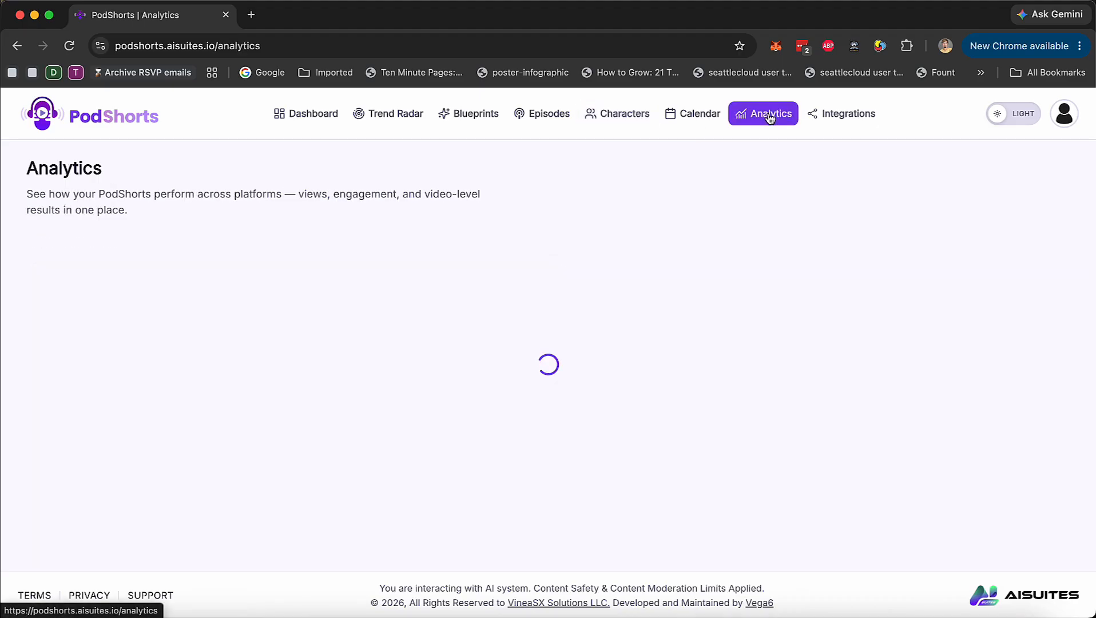
scroll(472, 355, "down", 6)
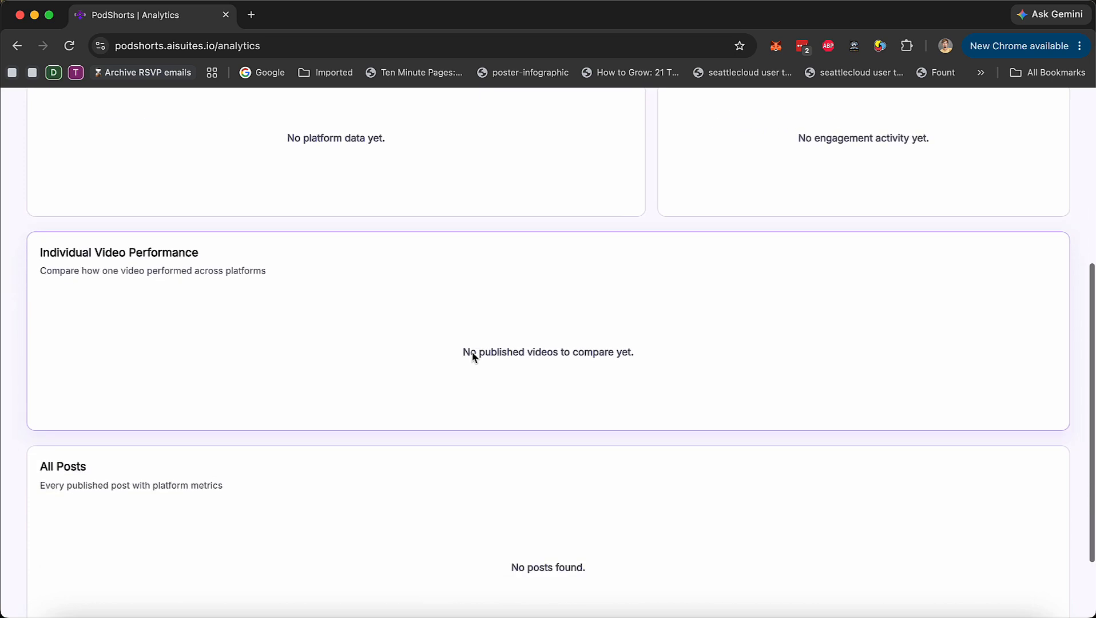
scroll(472, 356, "down", 1)
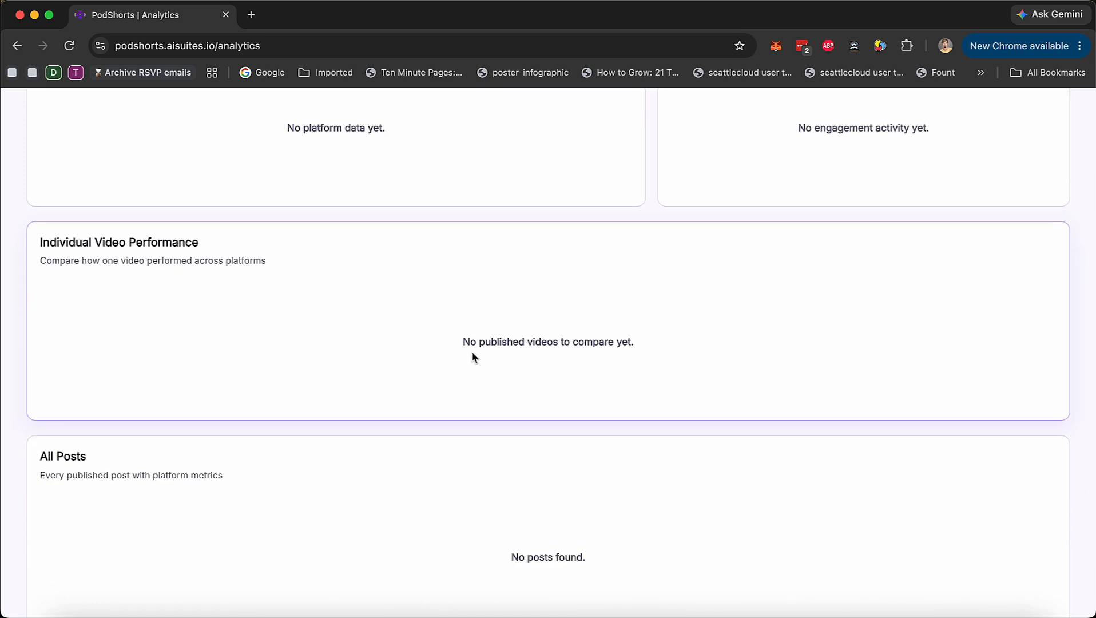
scroll(472, 356, "up", 6)
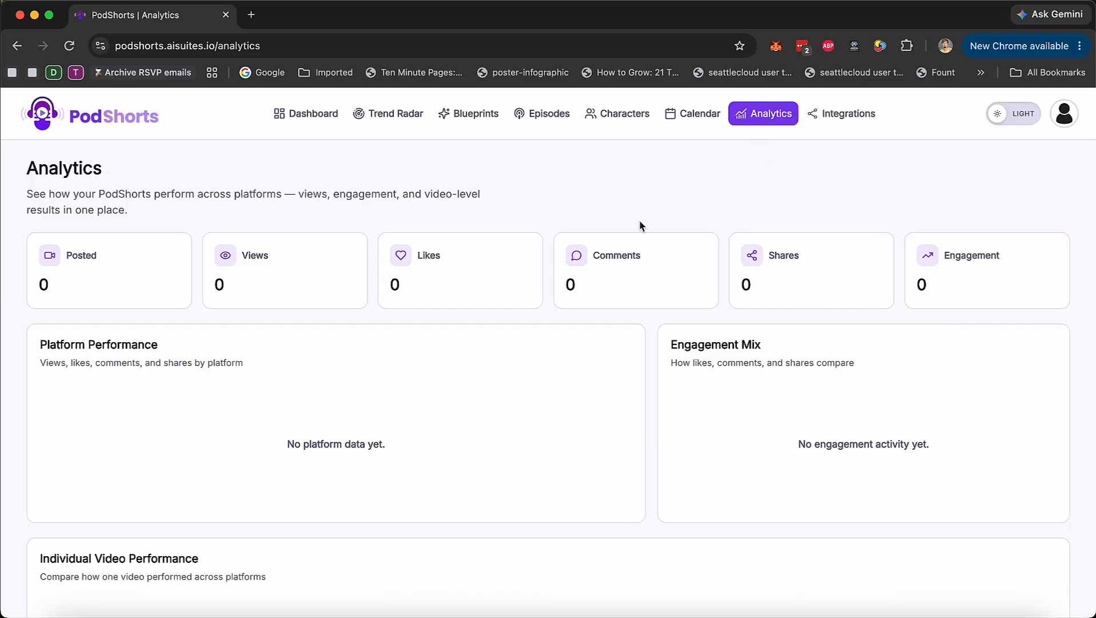
Examine the integrations for Facebook, Instagram, YouTube, TikTok and Eleven Labs accounts
left_click(840, 118)
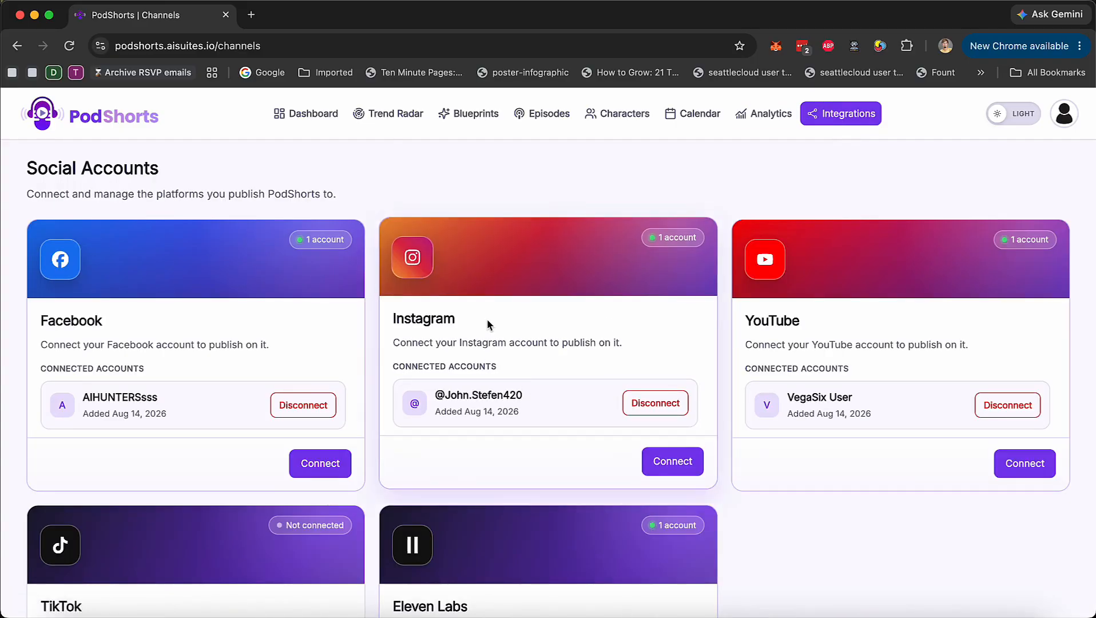
scroll(487, 324, "down", 4)
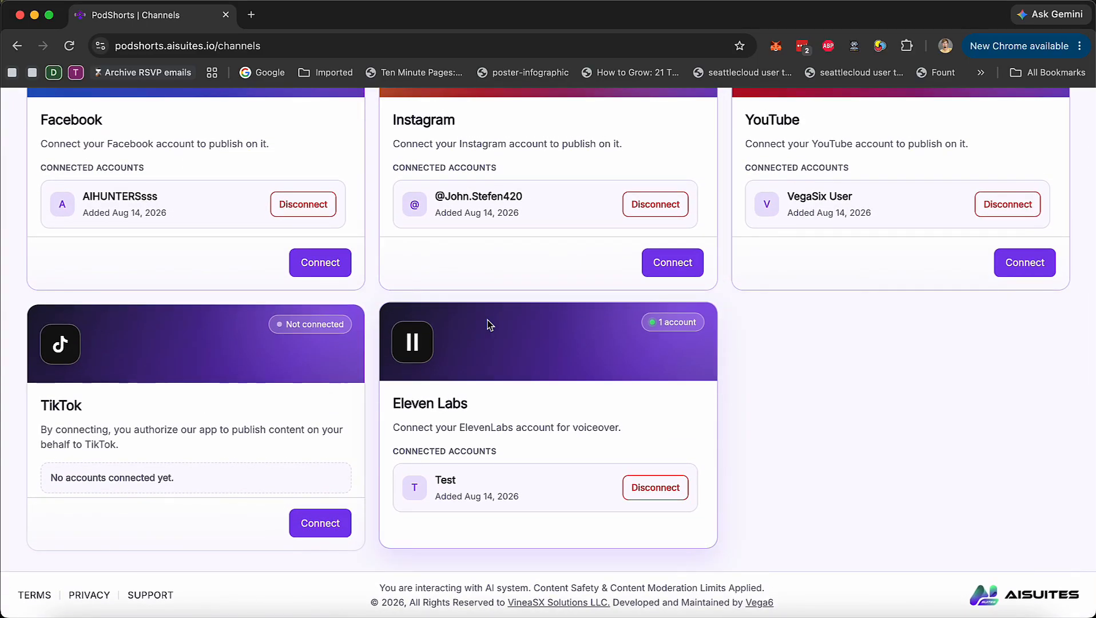
scroll(532, 359, "up", 4)
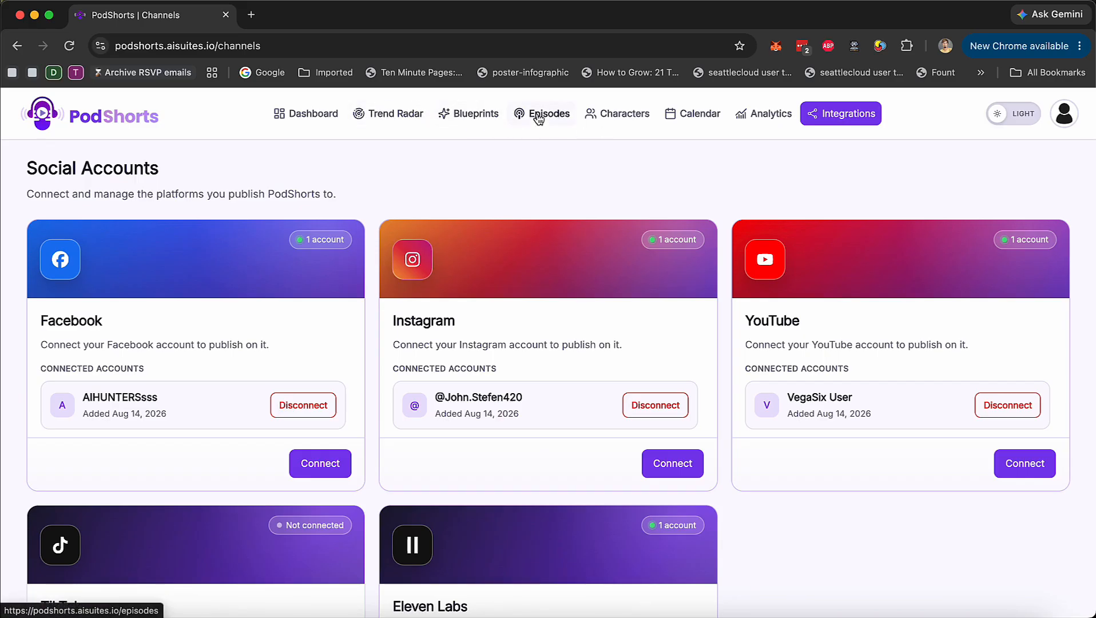
Check the weight loss episode's video progress and look over the dashboard's recent episodes and videos
left_click(538, 118)
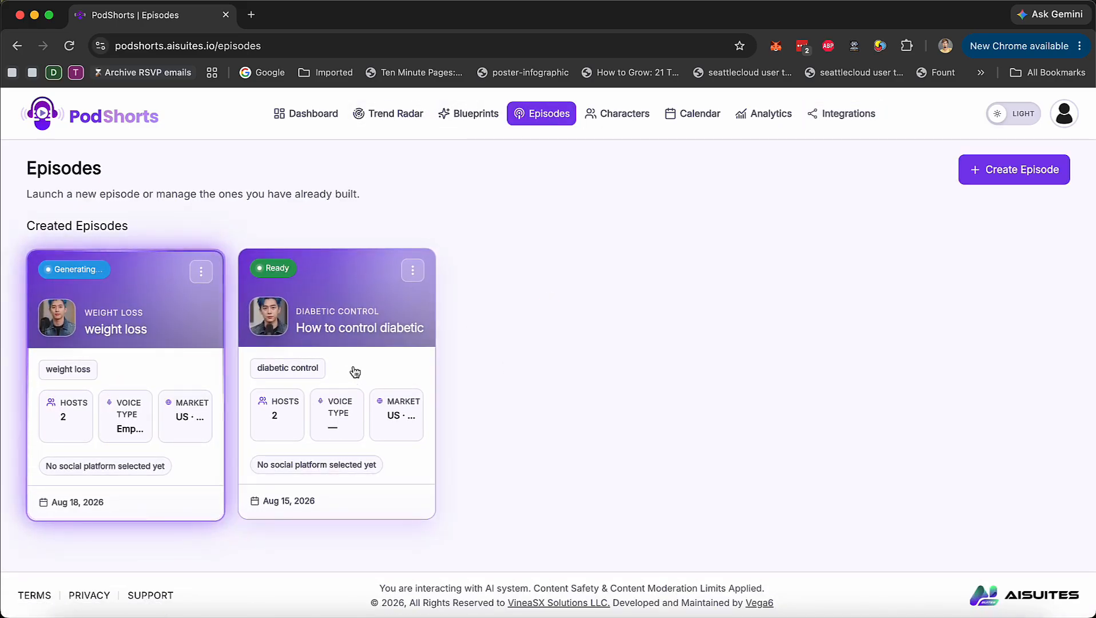
left_click(177, 318)
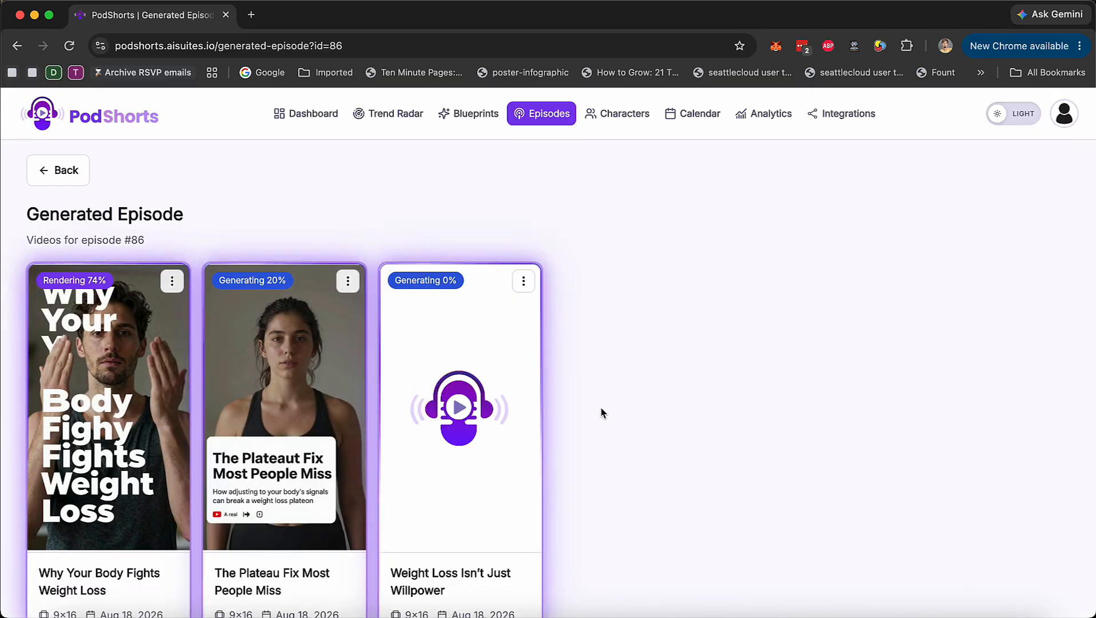
left_click(316, 125)
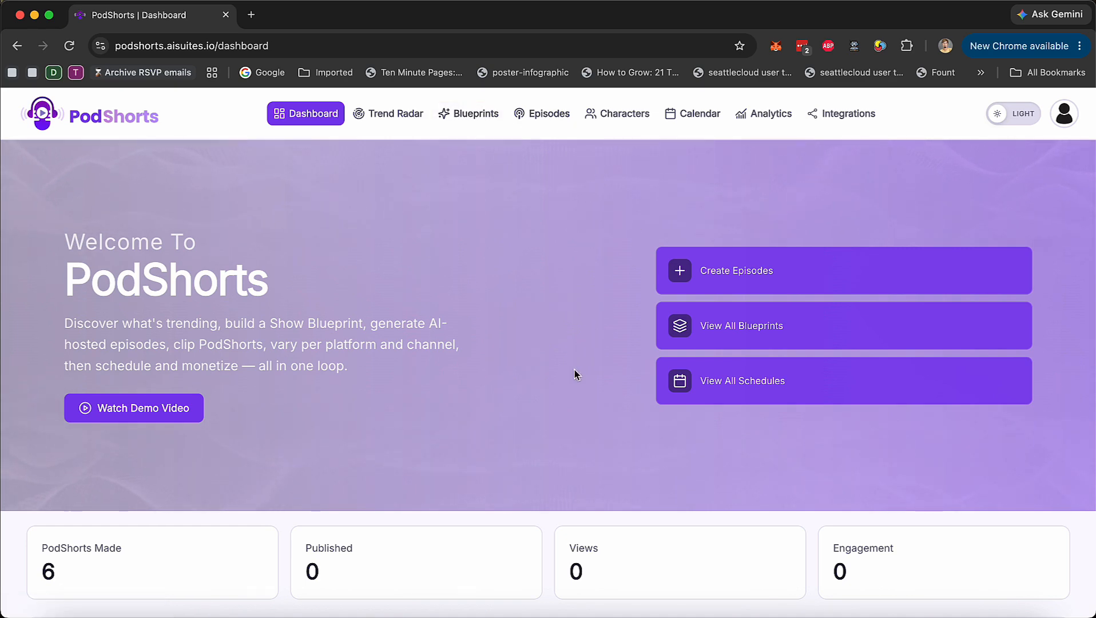
scroll(576, 375, "down", 10)
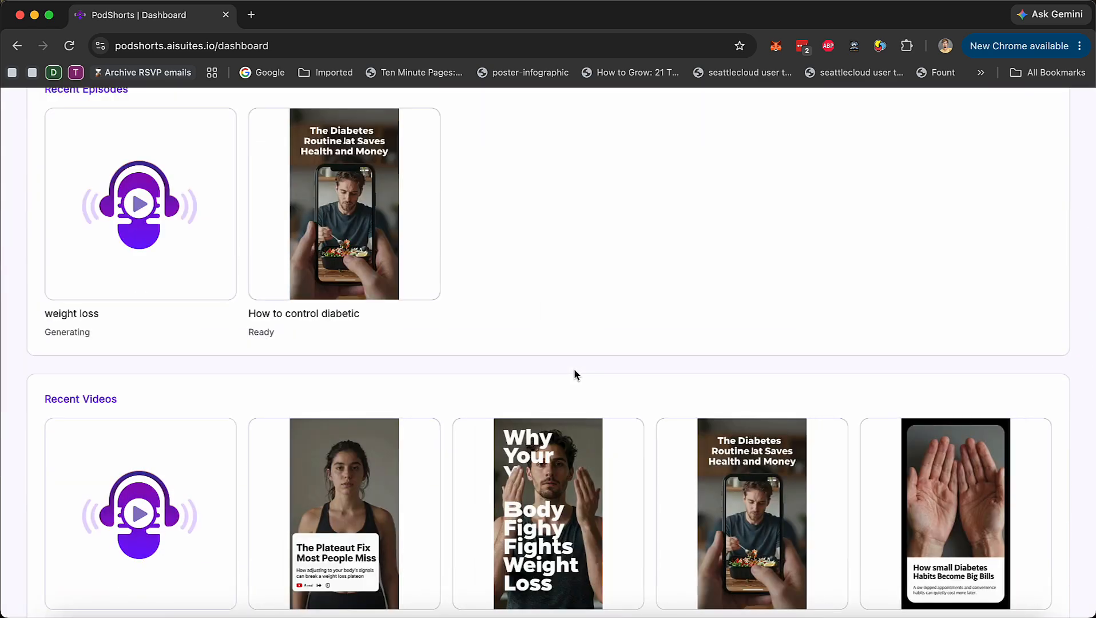